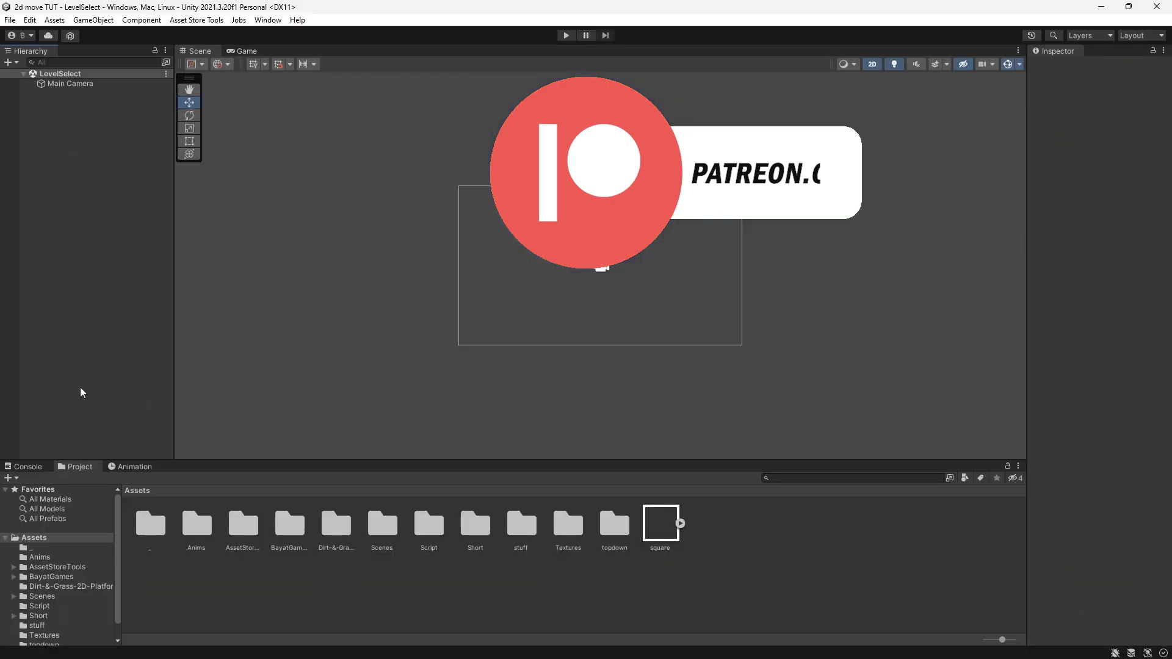
# Open the Level1 scene from Assets/Scenes and preview it in the Game view.
pyautogui.click(102, 85)
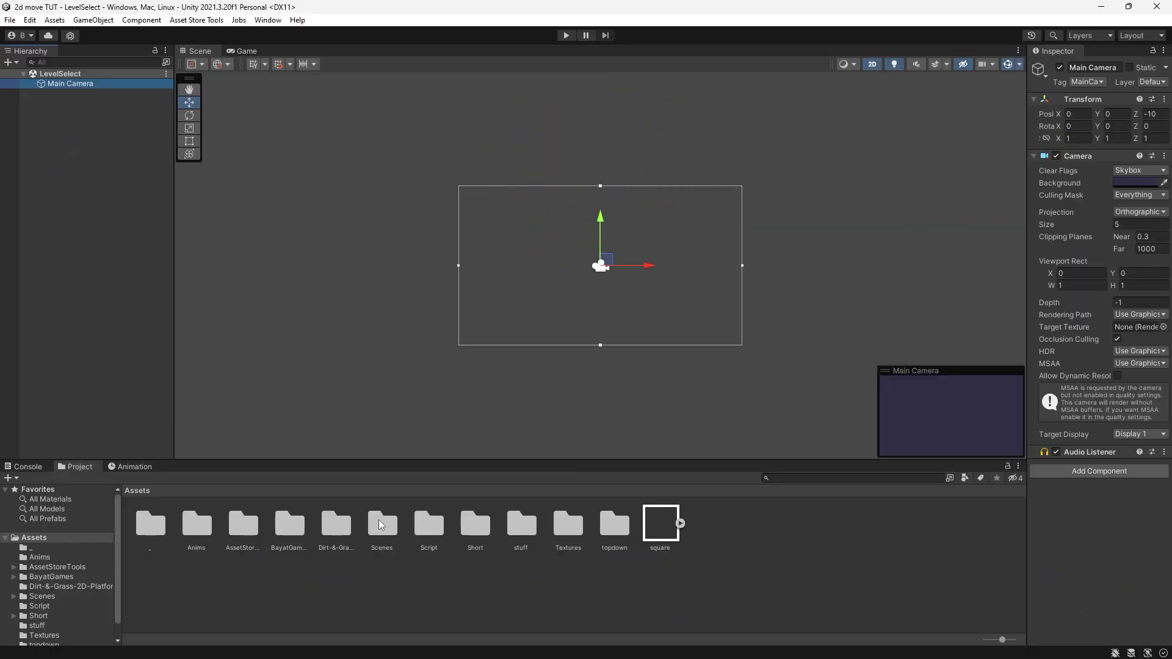
pyautogui.doubleClick(383, 525)
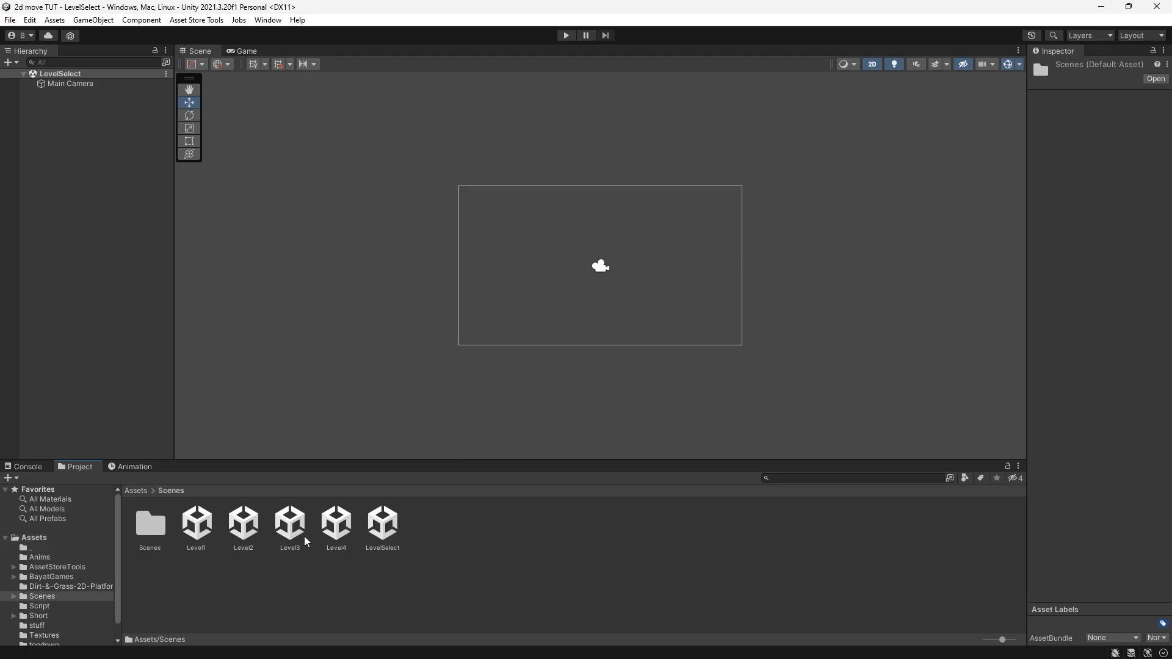
pyautogui.doubleClick(197, 524)
pyautogui.click(244, 50)
# Open the Level3 scene to preview it, then reopen LevelSelect.
pyautogui.click(244, 530)
pyautogui.doubleClick(291, 526)
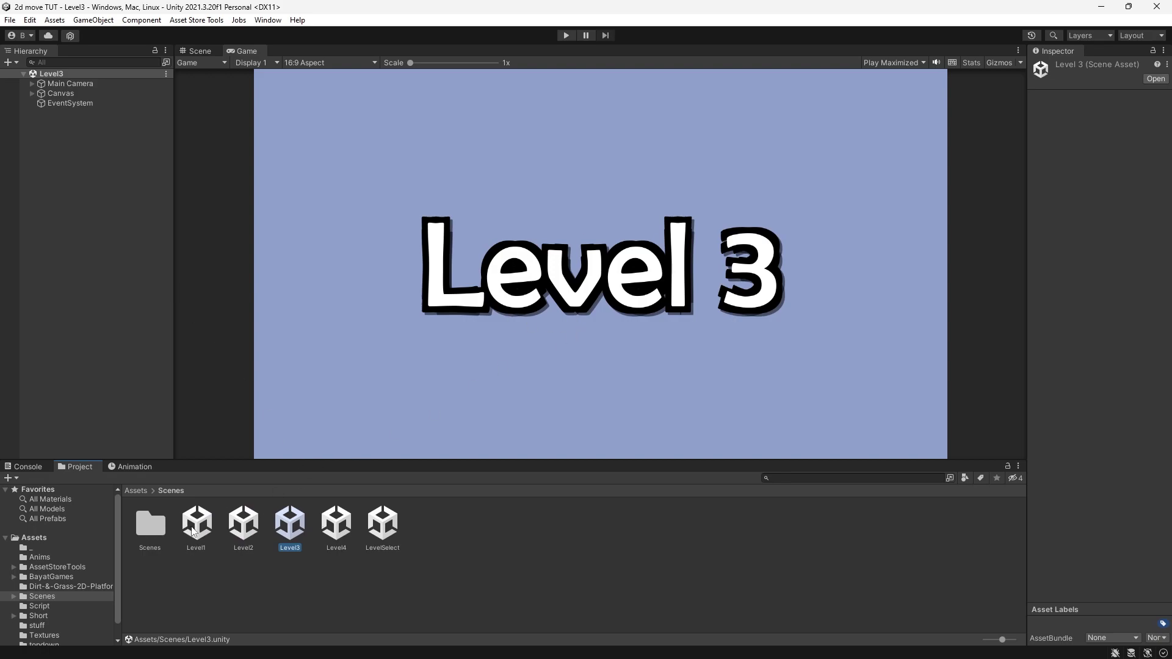
pyautogui.doubleClick(382, 525)
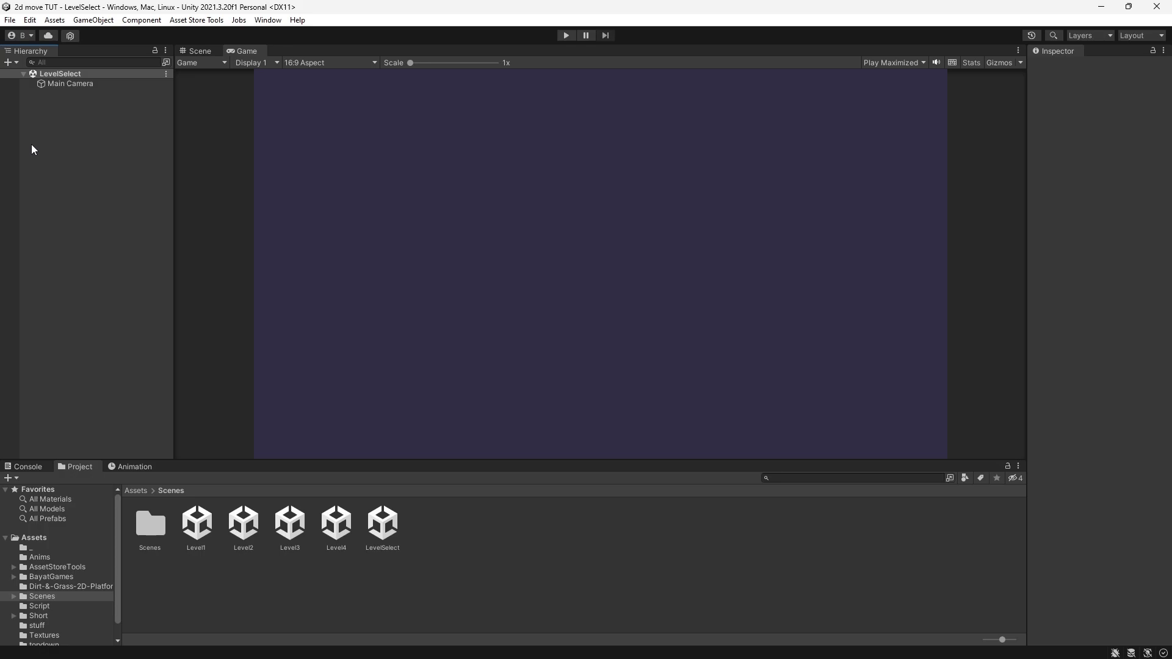
# Return to the top Assets folder and inspect the square texture asset.
pyautogui.click(33, 537)
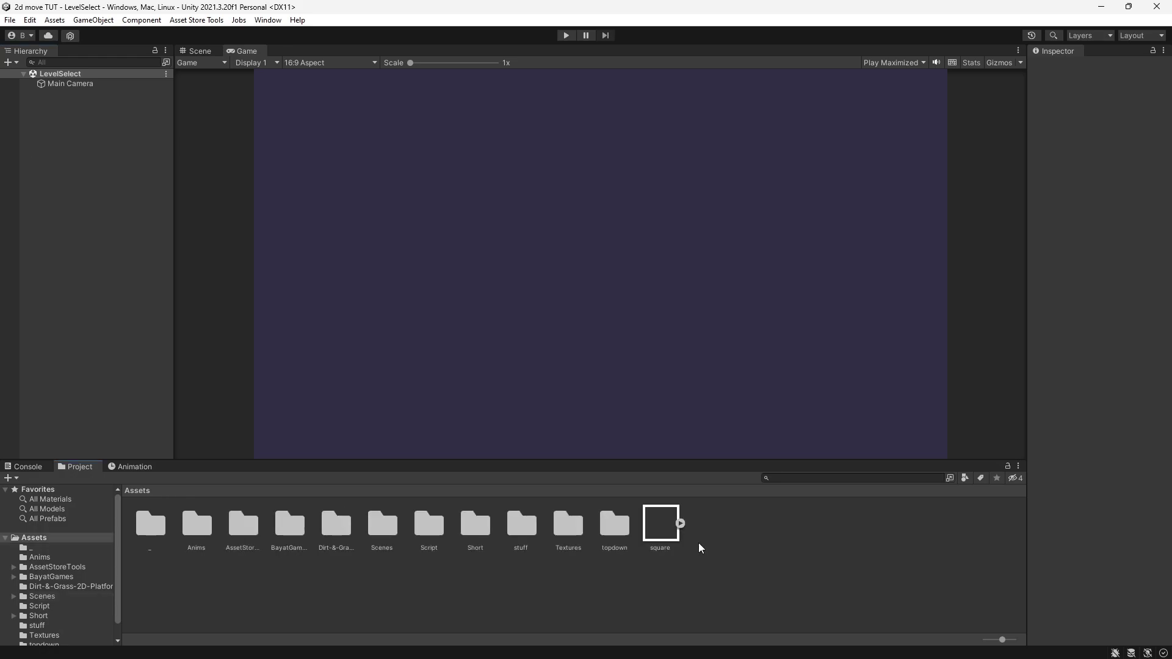
pyautogui.click(662, 525)
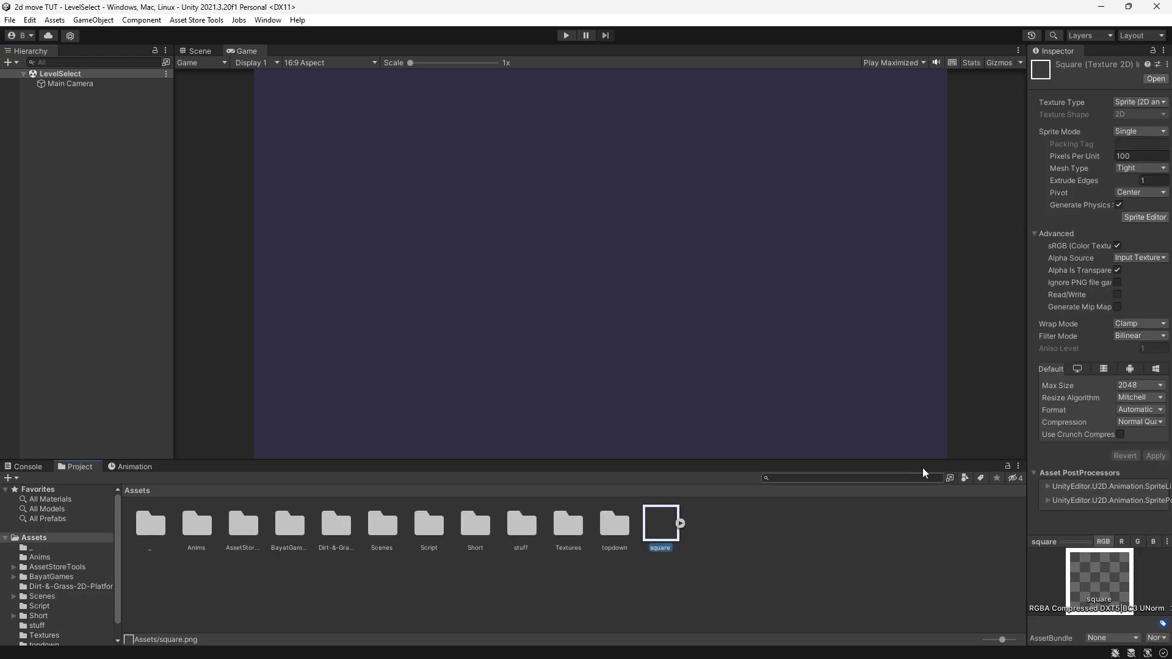
pyautogui.click(840, 535)
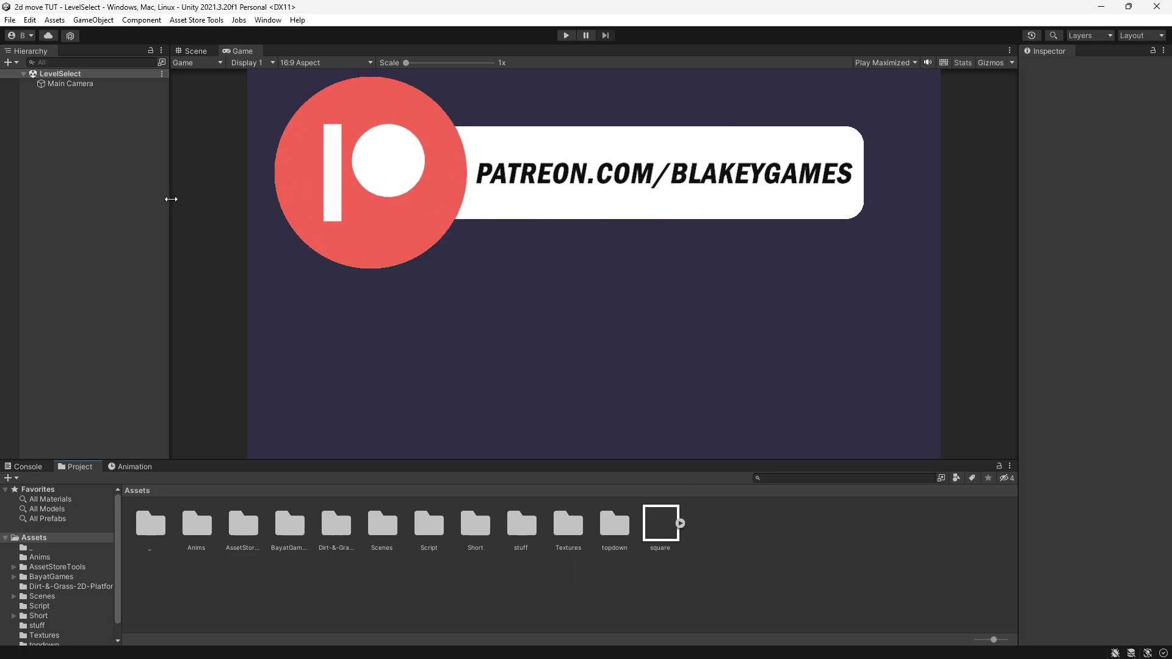
# Add a UI > Legacy > Button from the Hierarchy, creating a Canvas and EventSystem.
pyautogui.rightClick(62, 142)
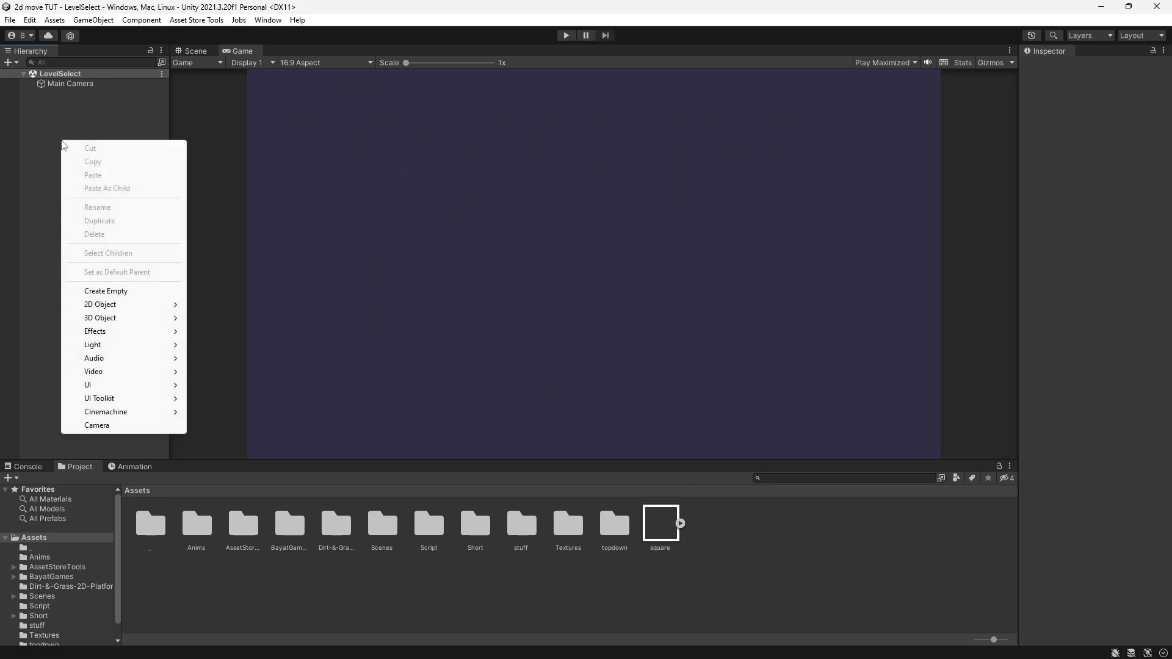
pyautogui.moveTo(122, 385)
pyautogui.moveTo(252, 581)
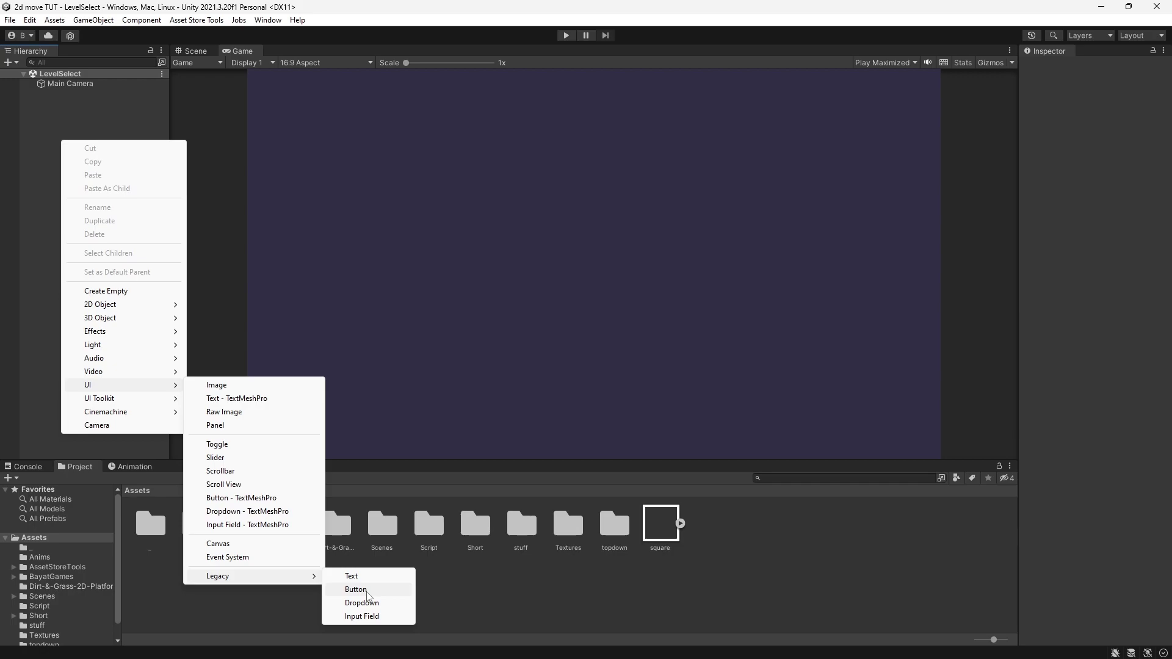
pyautogui.click(356, 590)
# Name the button Level1, save the scene, and enlarge the Scene view.
pyautogui.write('Level1')
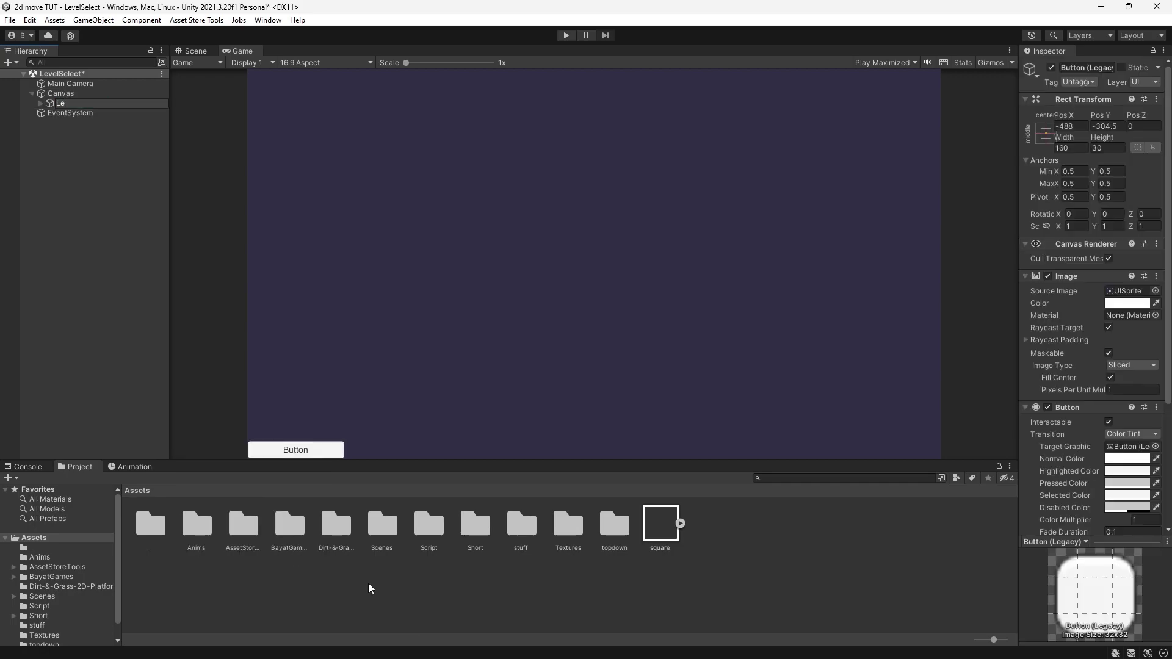
pyautogui.press('Return')
pyautogui.hotkey('ctrl', 's')
pyautogui.click(203, 53)
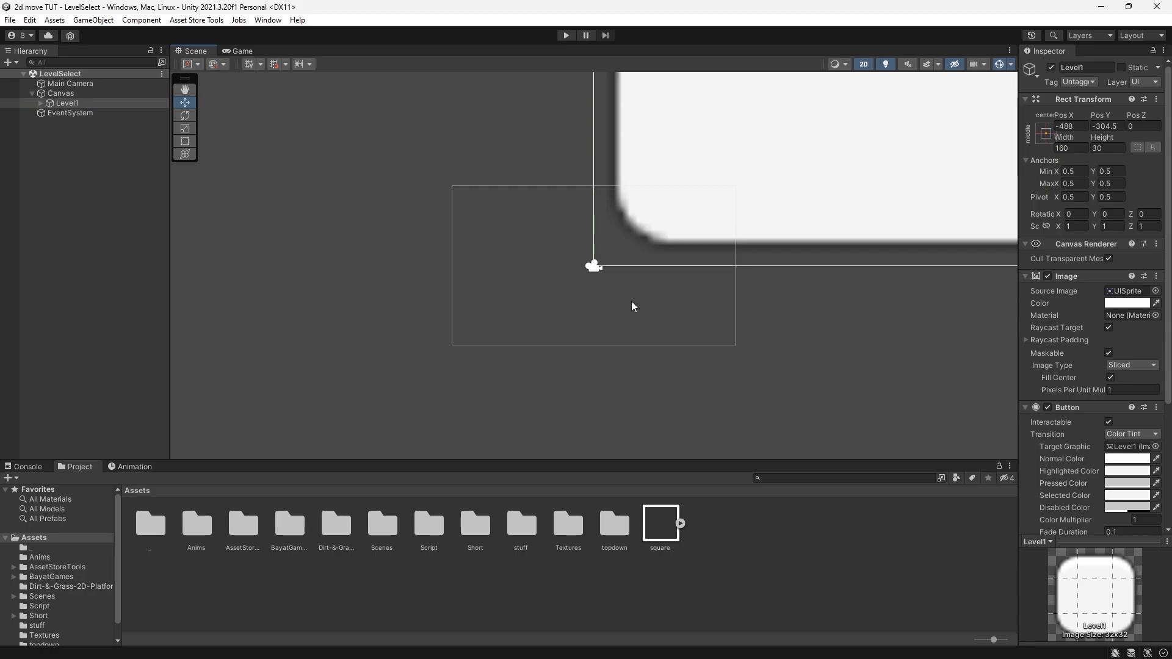
pyautogui.scroll(-6, 632, 302)
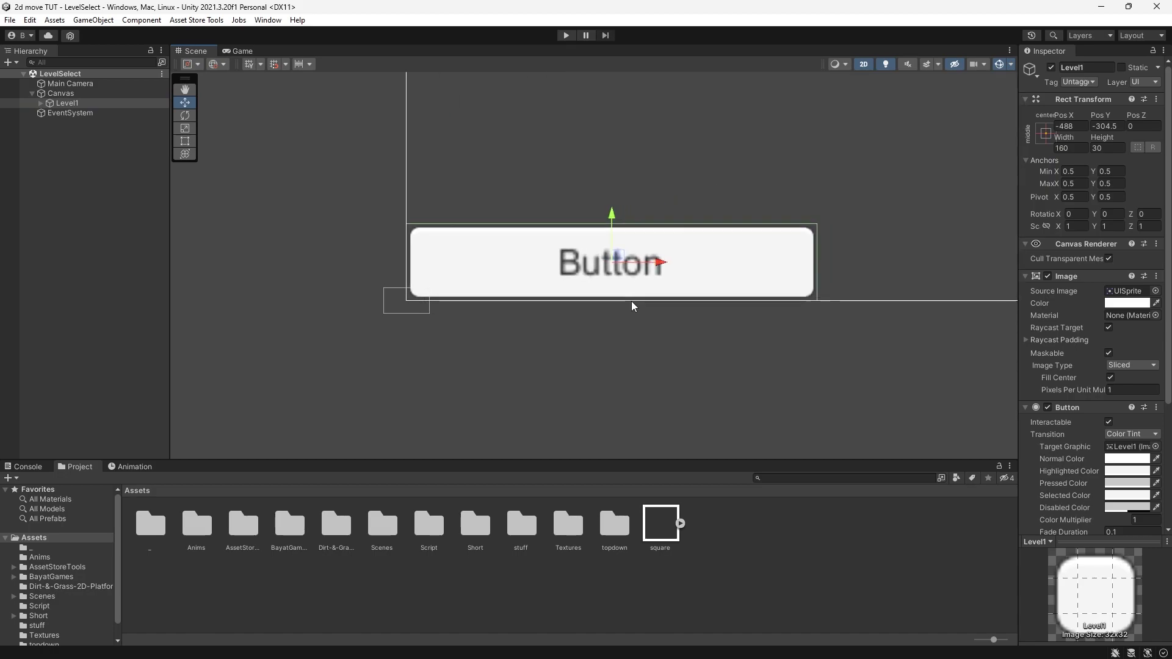
pyautogui.click(600, 458)
pyautogui.moveTo(602, 463); pyautogui.dragTo(602, 495)
pyautogui.click(67, 103)
pyautogui.moveTo(1018, 365); pyautogui.dragTo(978, 364)
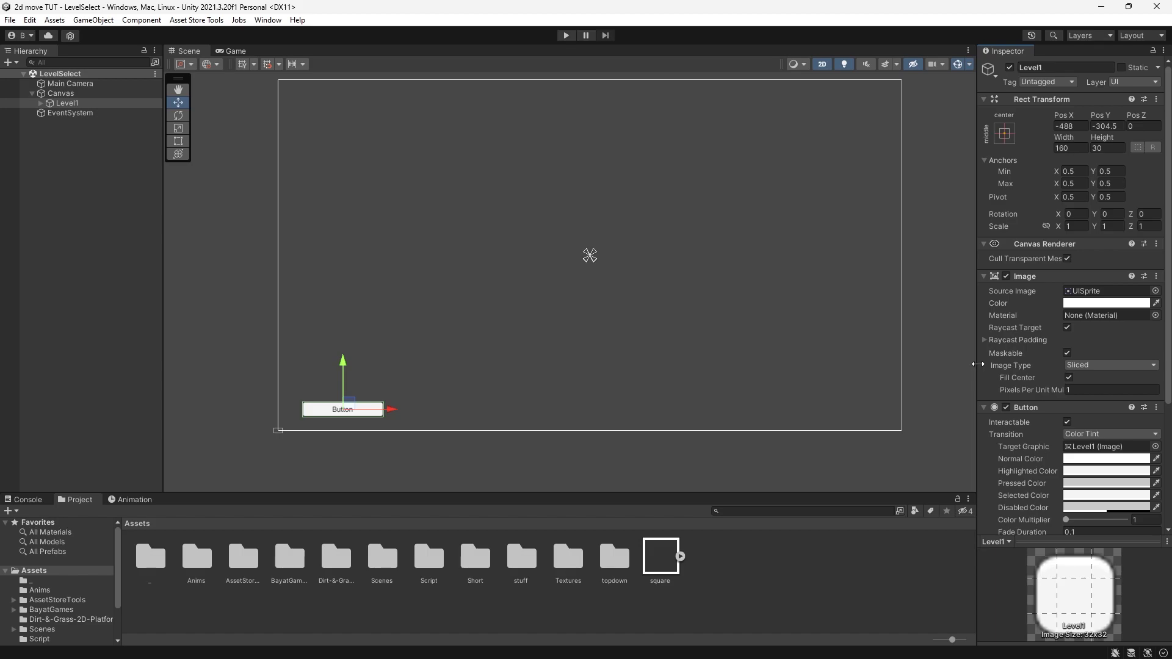
# Set the Canvas Scaler's UI Scale Mode to Scale With Screen Size.
pyautogui.click(72, 94)
pyautogui.click(1107, 353)
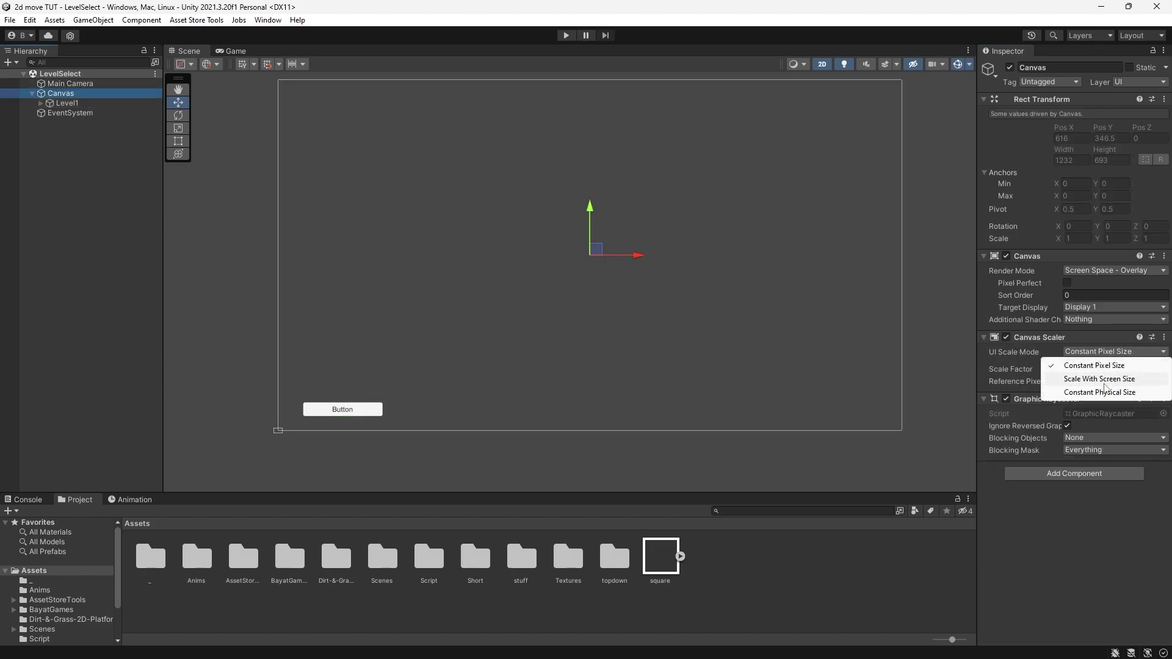
pyautogui.click(1099, 379)
# Centre the Level1 button at Pos X 0, Pos Y 0 and save the scene.
pyautogui.click(321, 424)
pyautogui.click(1066, 126)
pyautogui.write('0')
pyautogui.press('Tab')
pyautogui.write('0')
pyautogui.press('Return')
pyautogui.scroll(3, 537, 254)
pyautogui.hotkey('ctrl', 's')
pyautogui.click(40, 103)
pyautogui.click(78, 113)
# Change the button label to 'Level 1' and rename the text object 'Level Text'.
pyautogui.click(1013, 287)
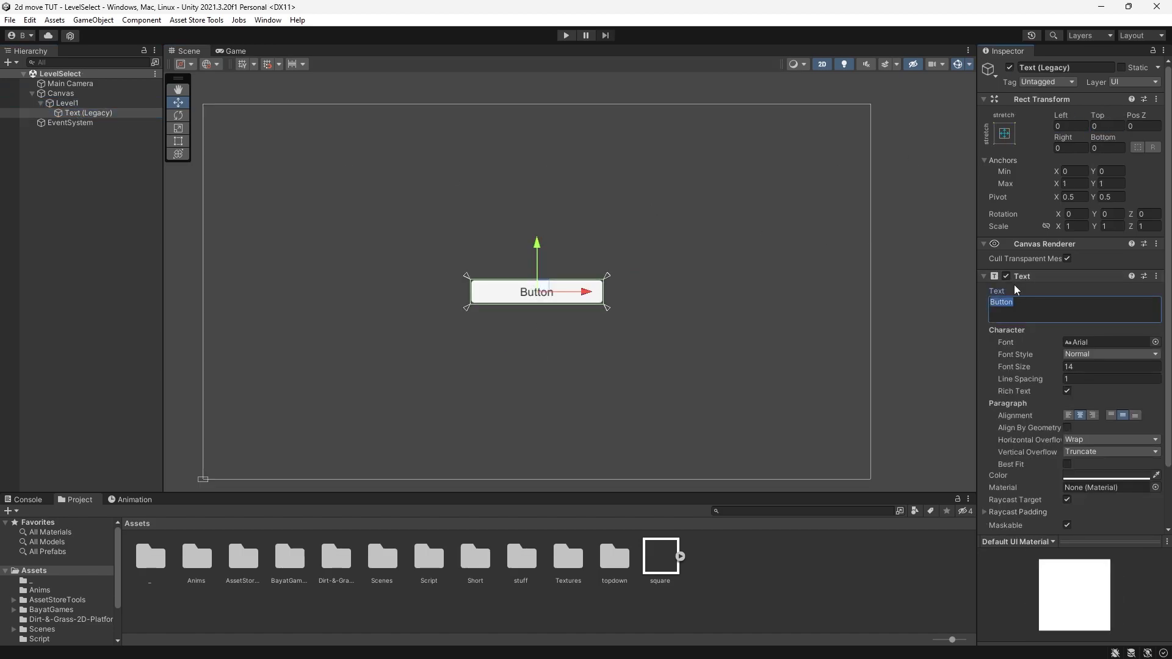
pyautogui.write('Level 1')
pyautogui.click(1077, 68)
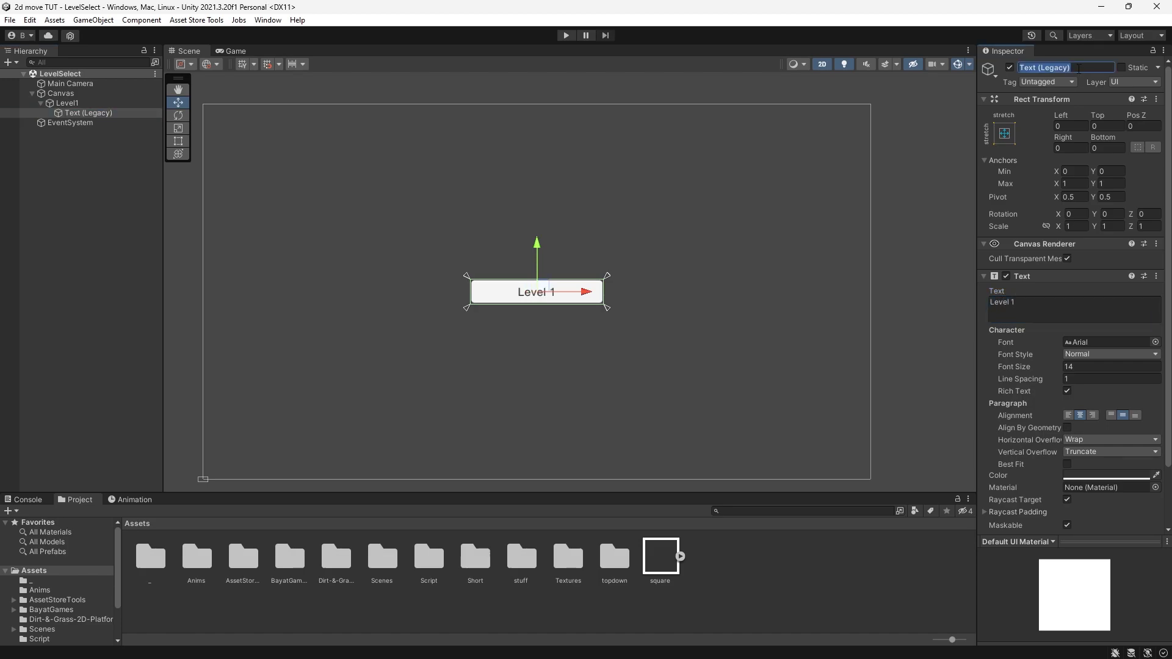
pyautogui.write('Level Text')
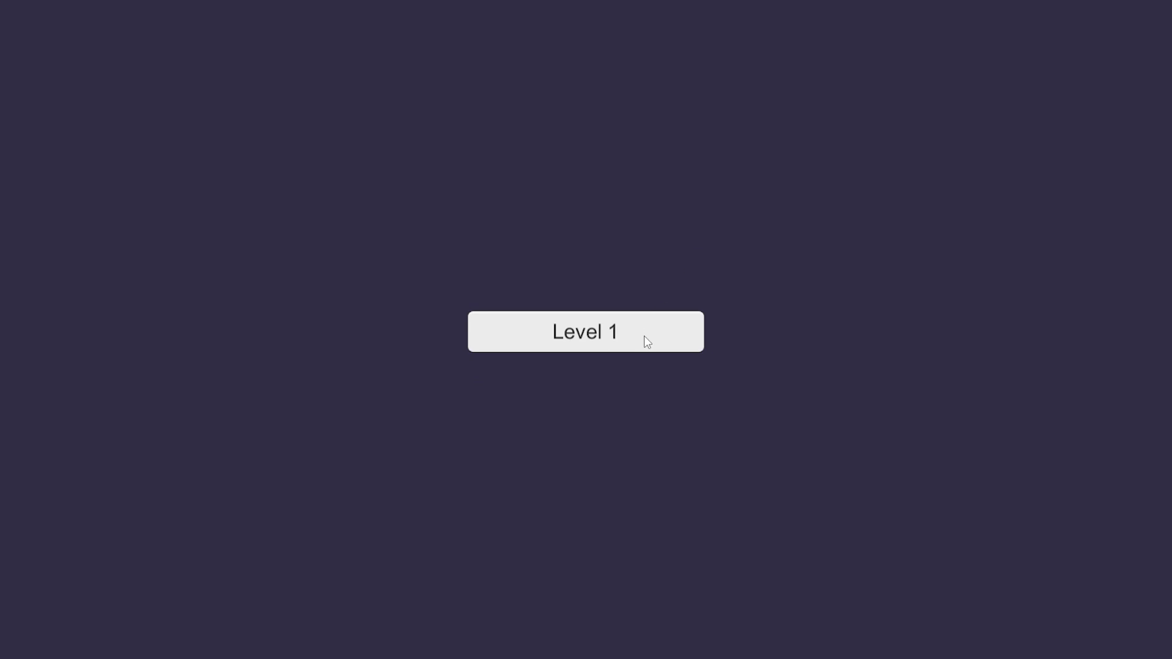
pyautogui.click(644, 336)
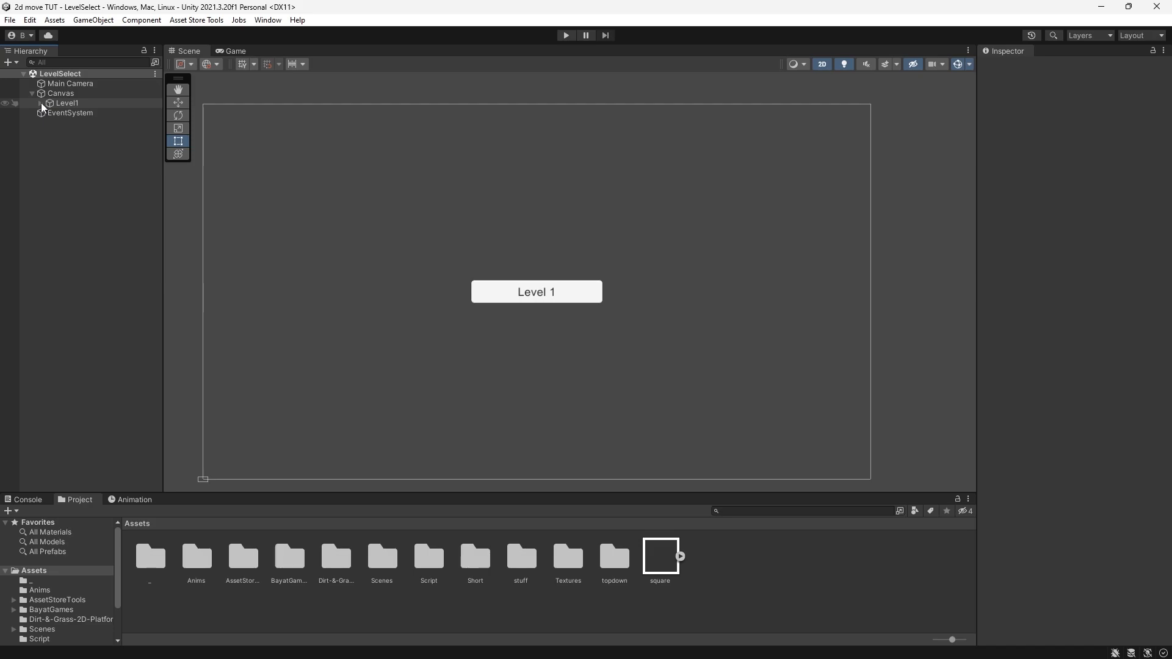
# Attach a new script named levelSelectButton to the Level1 button.
pyautogui.click(75, 102)
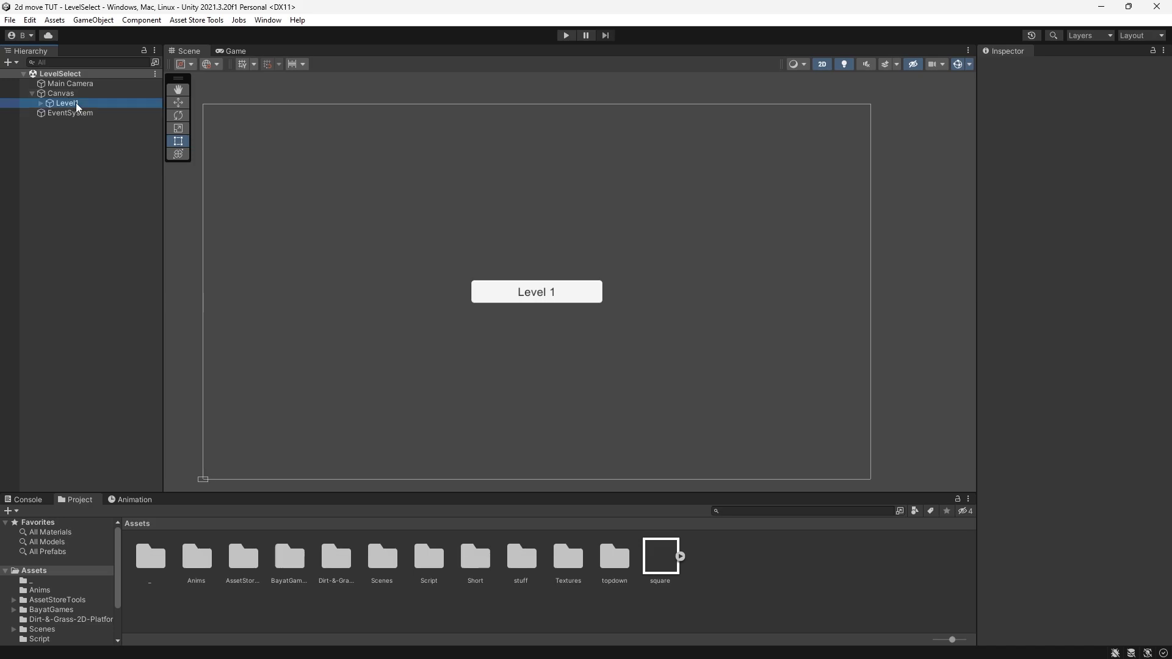
pyautogui.click(982, 618)
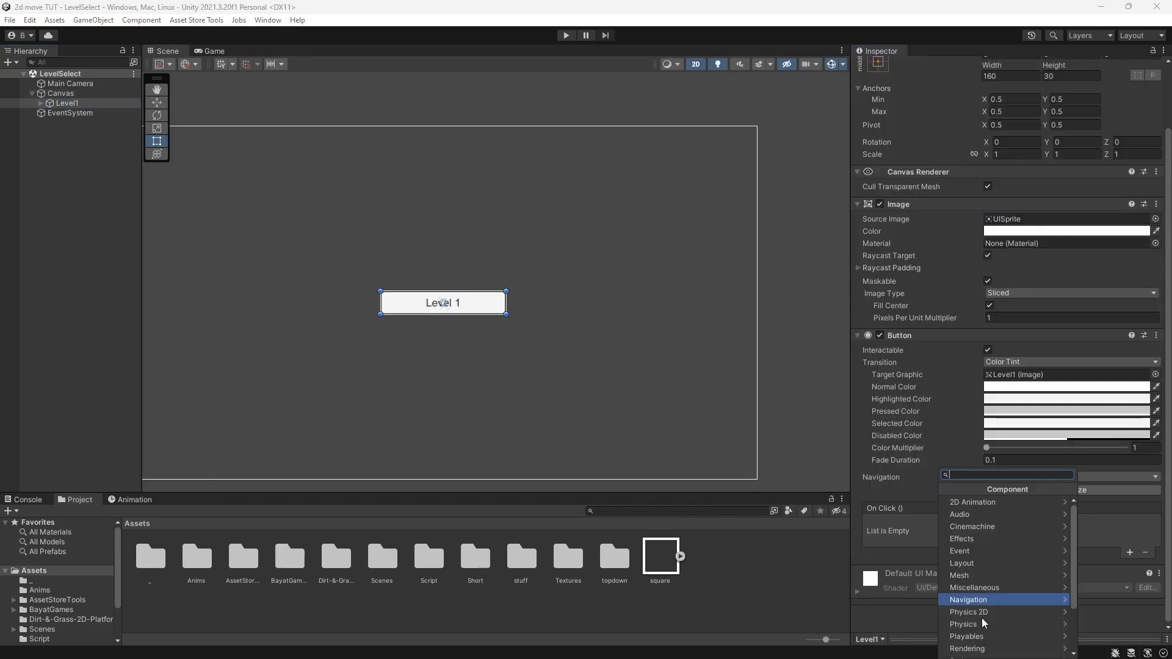
pyautogui.write('levelSelectB')
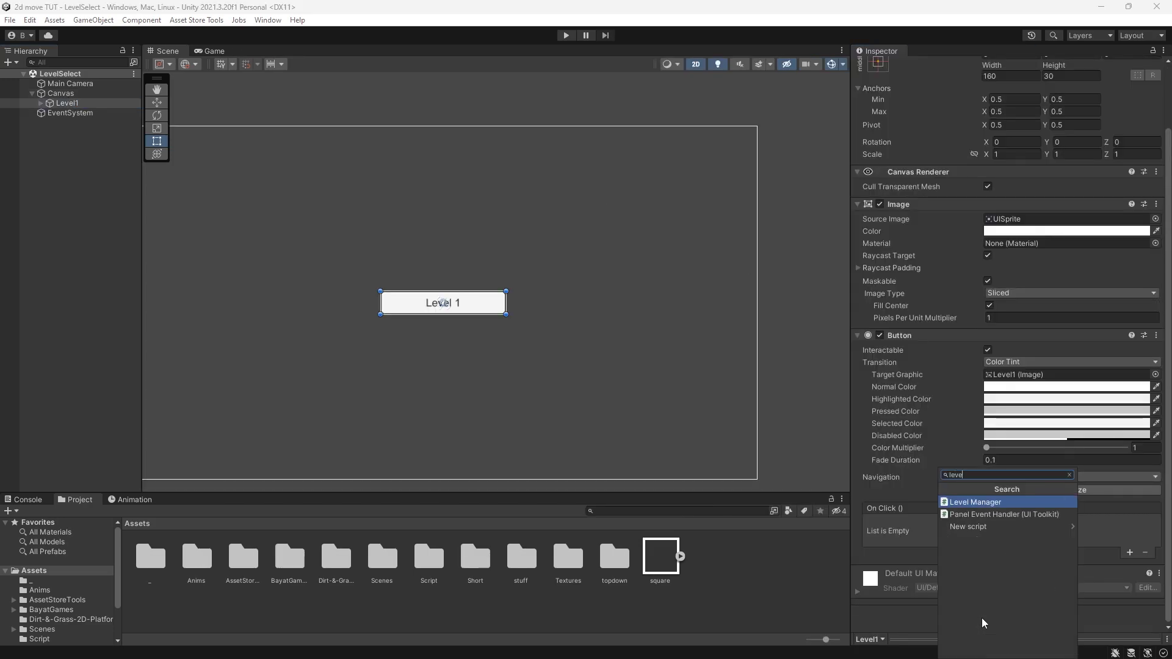
pyautogui.write('utton')
pyautogui.press('Return')
pyautogui.click(1007, 641)
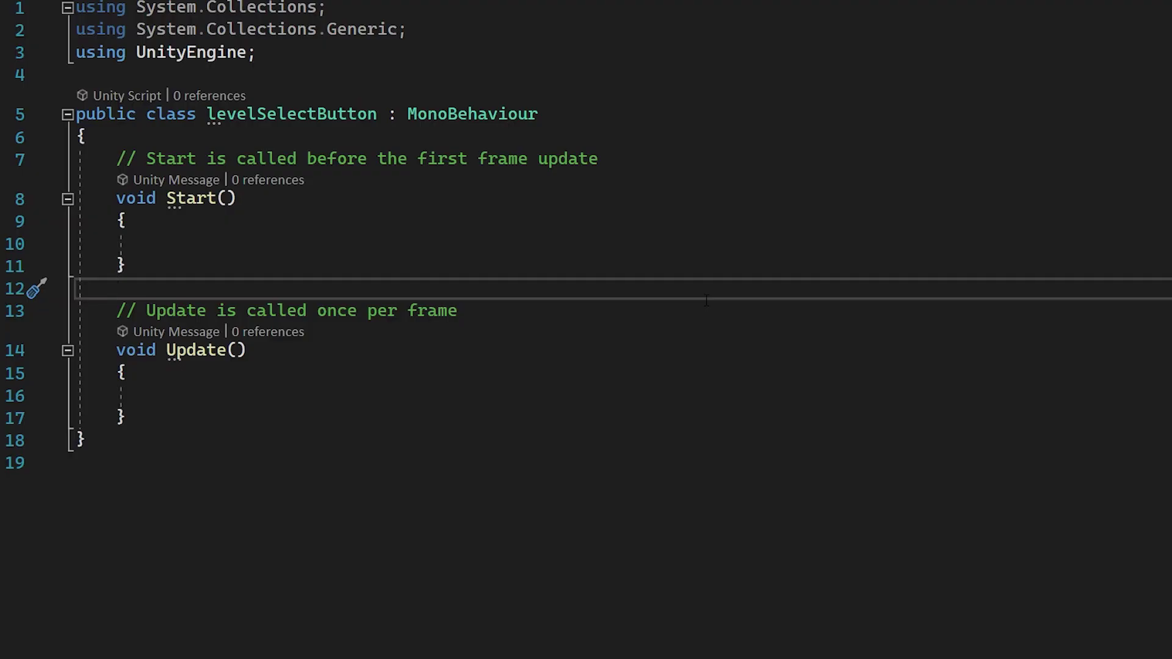
# Add 'using UnityEngine.SceneManagement;' below the UnityEngine import.
pyautogui.click(319, 55)
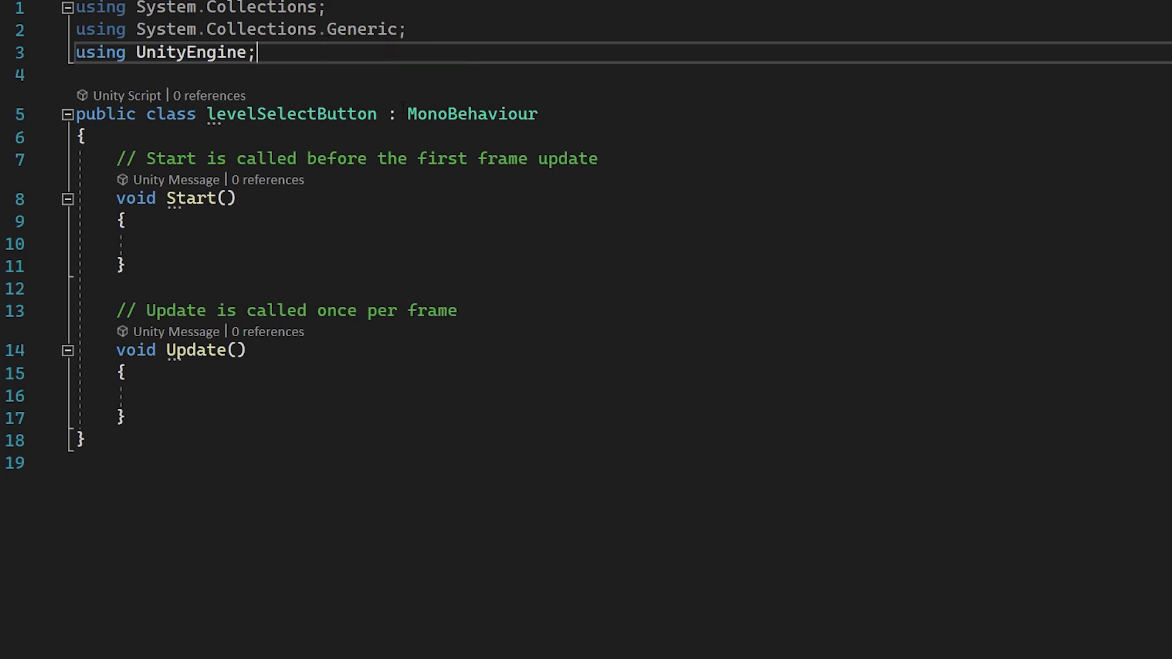
pyautogui.press('Return')
pyautogui.write('using UnityEngine.SceneManagement')
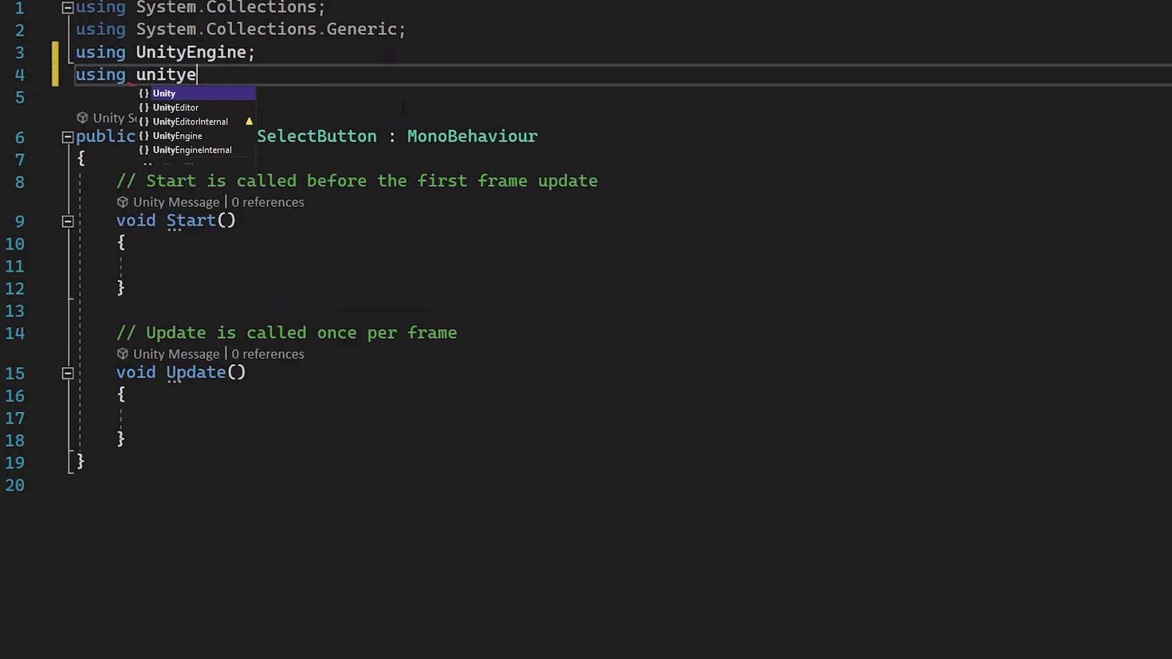
pyautogui.write(';')
# Add a public void changeScene() method calling SceneManager.LoadScene("Level1").
pyautogui.click(417, 446)
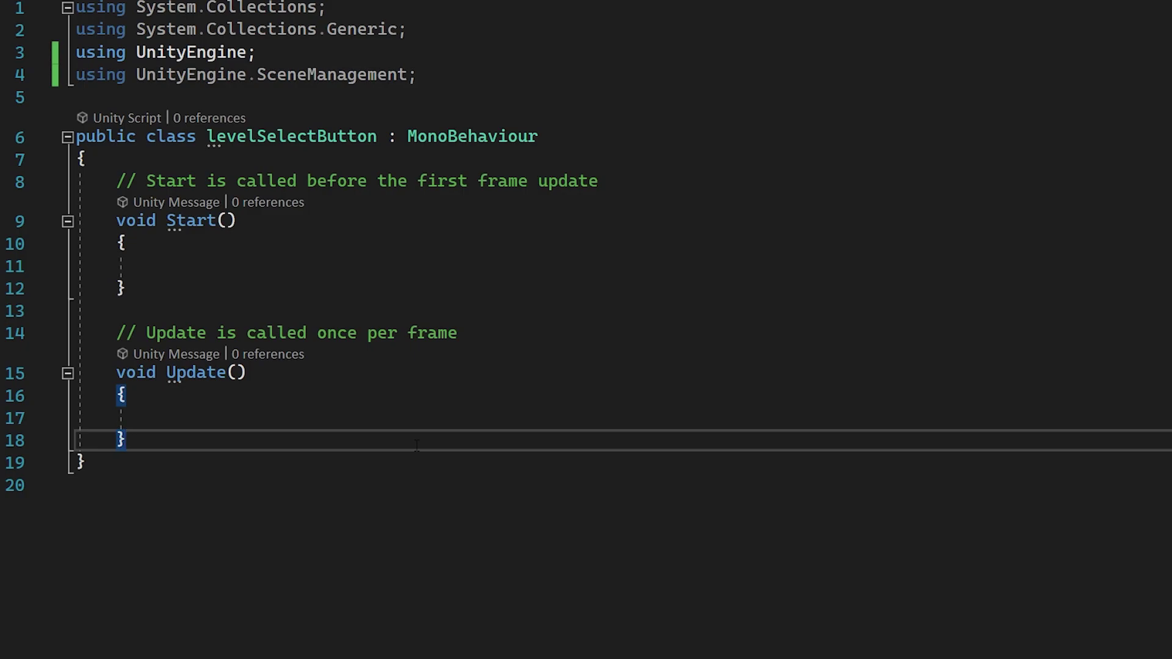
pyautogui.press('Return')
pyautogui.press('Return')
pyautogui.write('public void changeScene()')
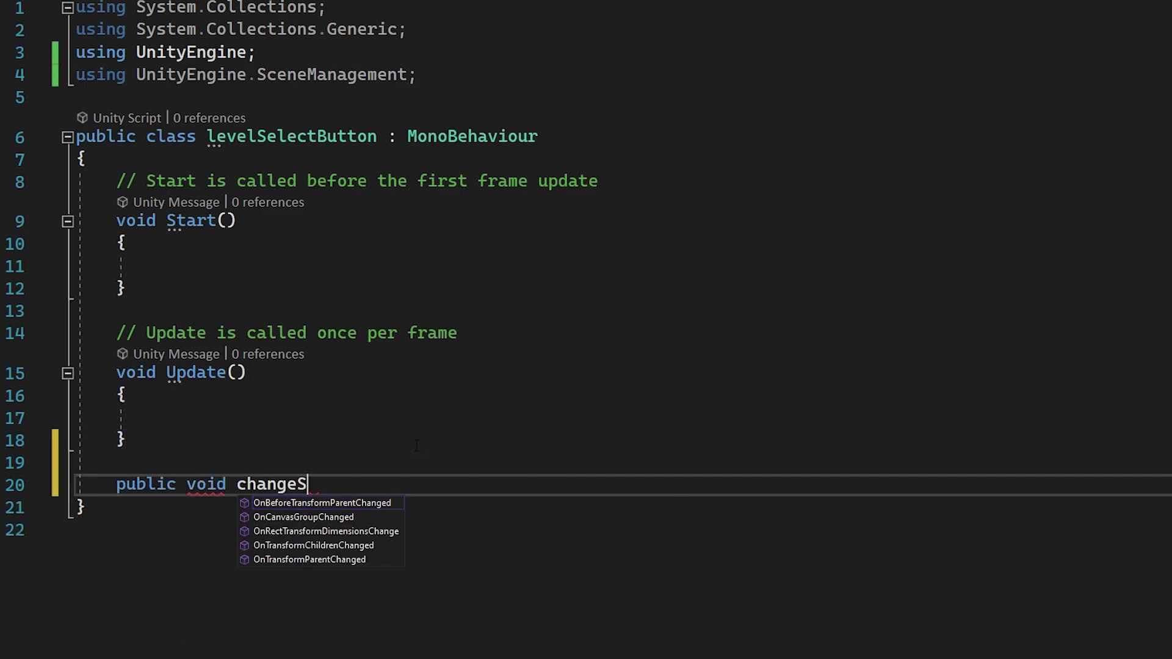
pyautogui.press('Return')
pyautogui.write('{')
pyautogui.press('Return')
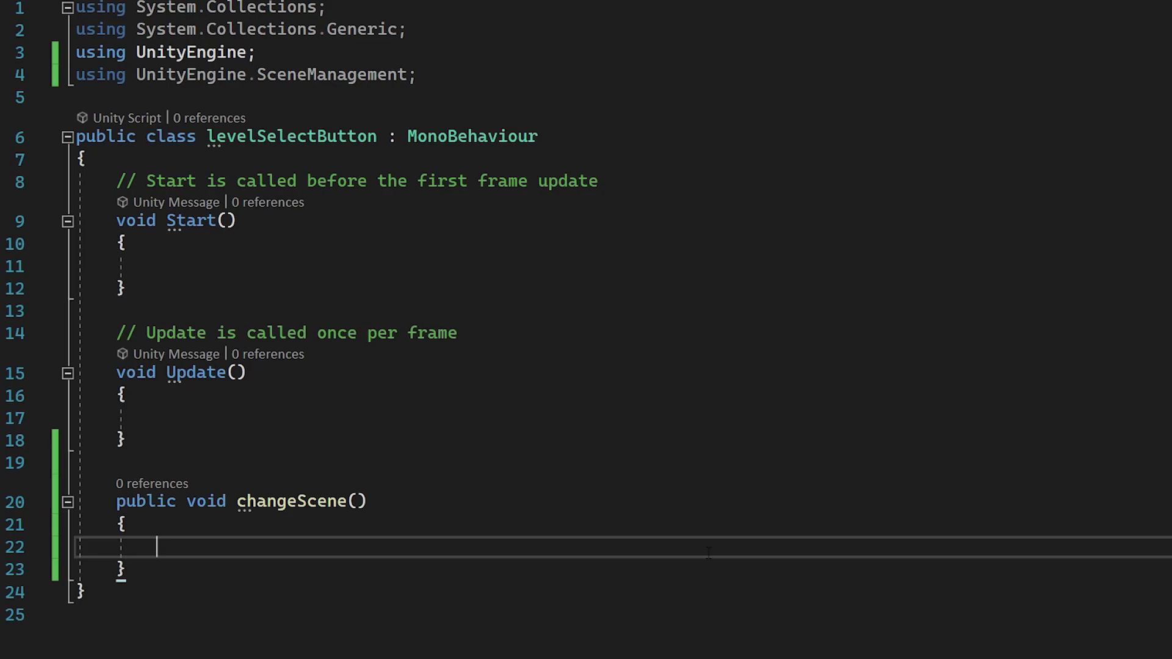
pyautogui.write('SceneManager.LoadScene(')
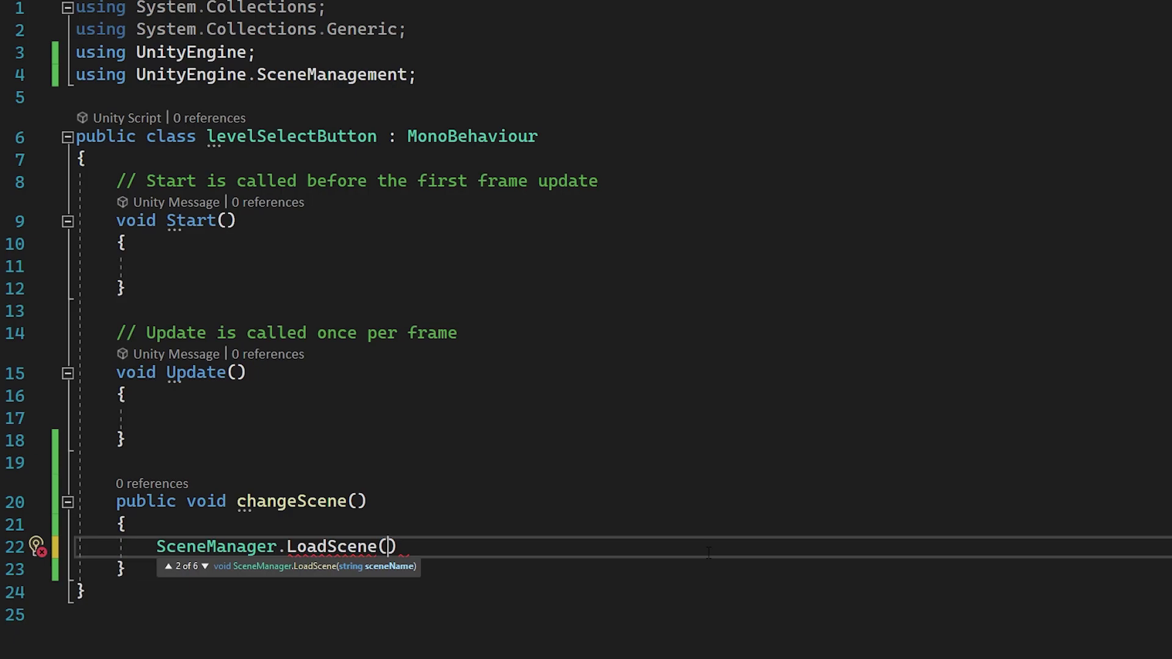
pyautogui.write('"Level1");')
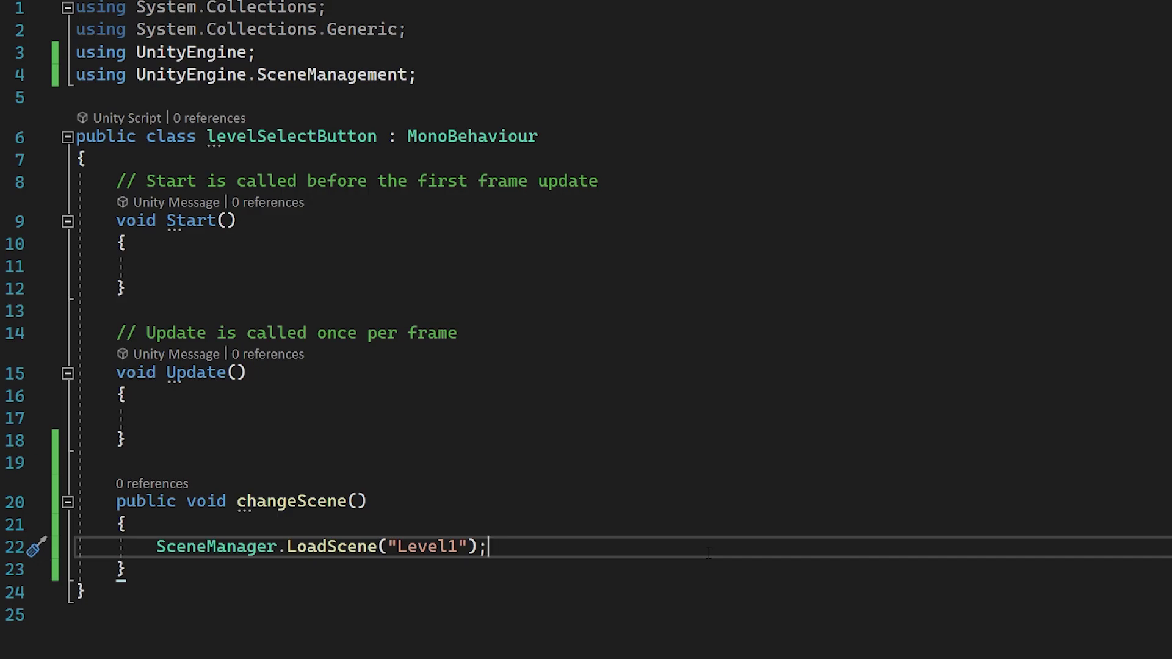
# Add a public string levelName field and load levelName instead of "Level1".
pyautogui.click(579, 158)
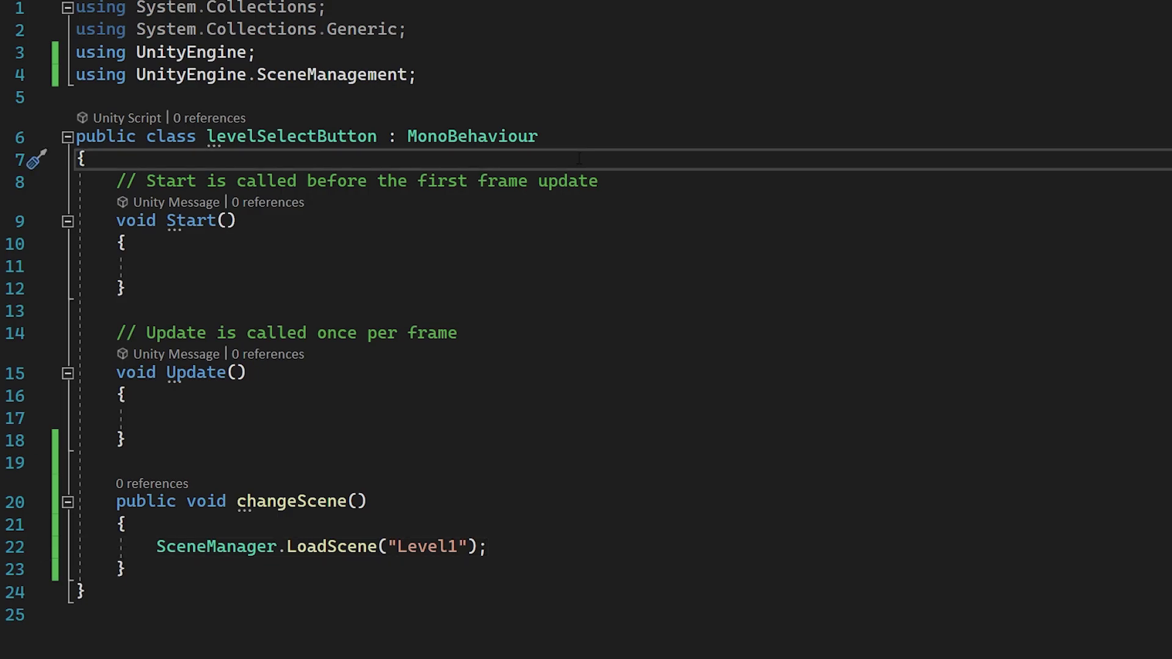
pyautogui.press('Return')
pyautogui.write('public string ')
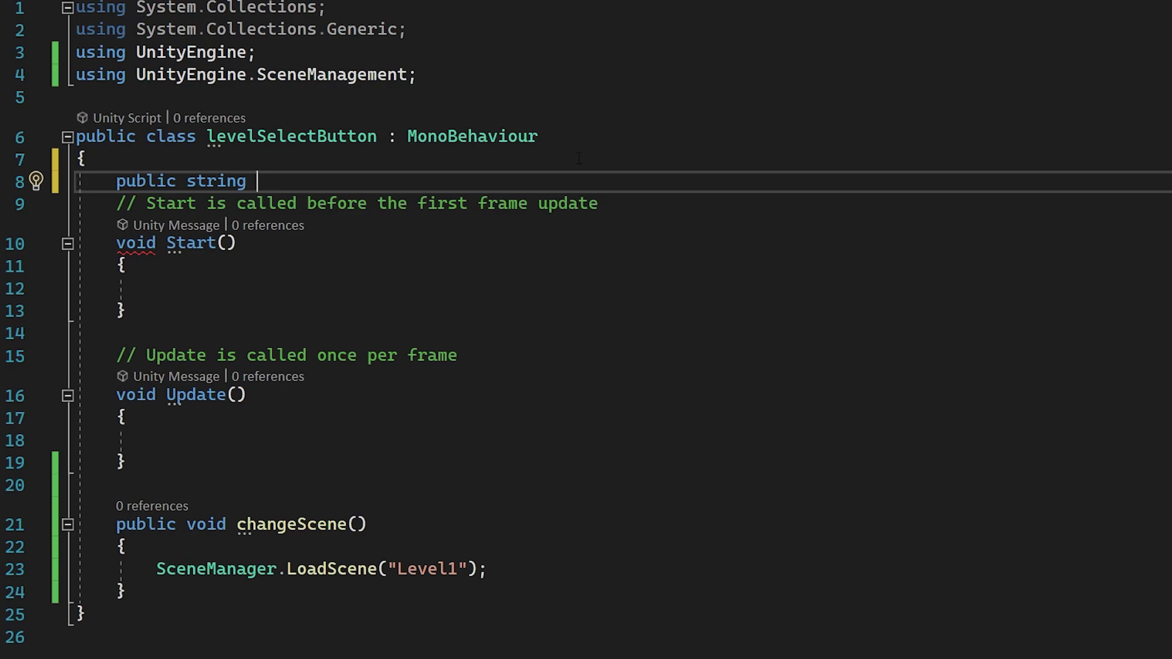
pyautogui.write('levelName;')
pyautogui.moveTo(388, 569); pyautogui.dragTo(467, 569)
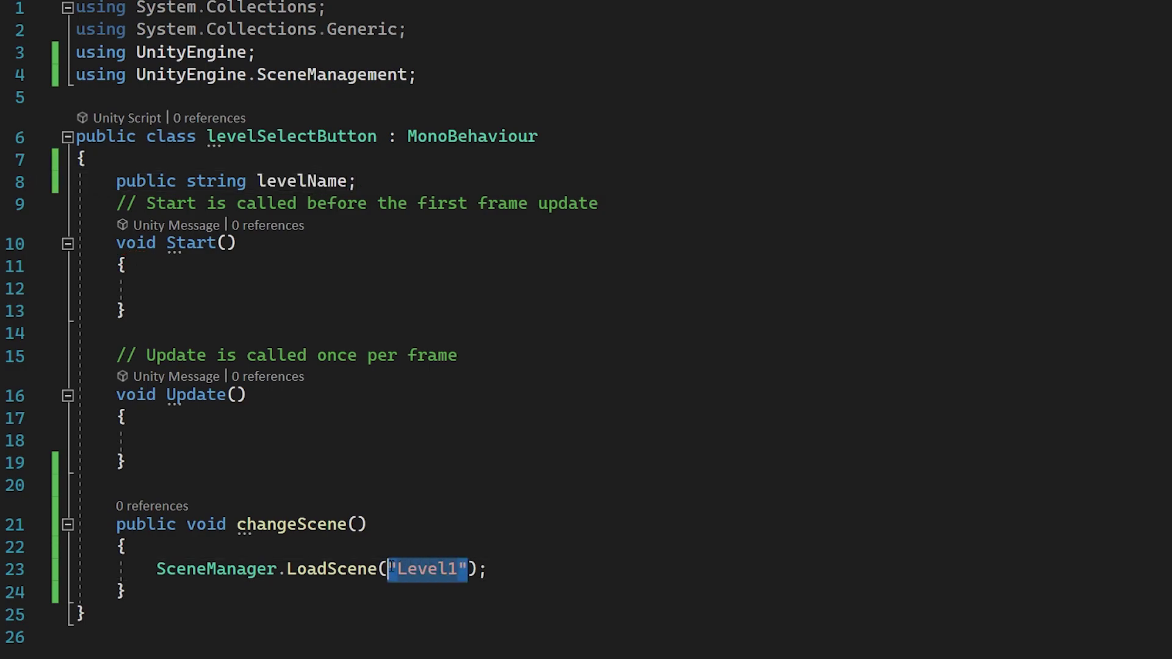
pyautogui.write('leveln')
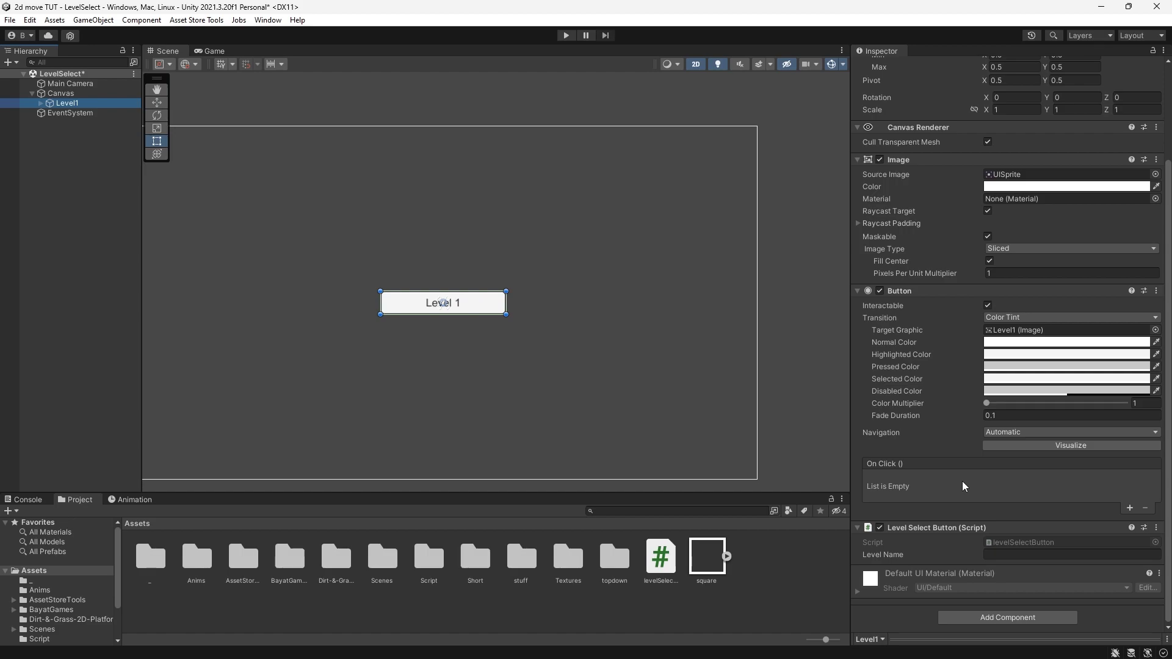
# Set the Level1 button's Level Name to Level1 and save the scene.
pyautogui.click(1011, 555)
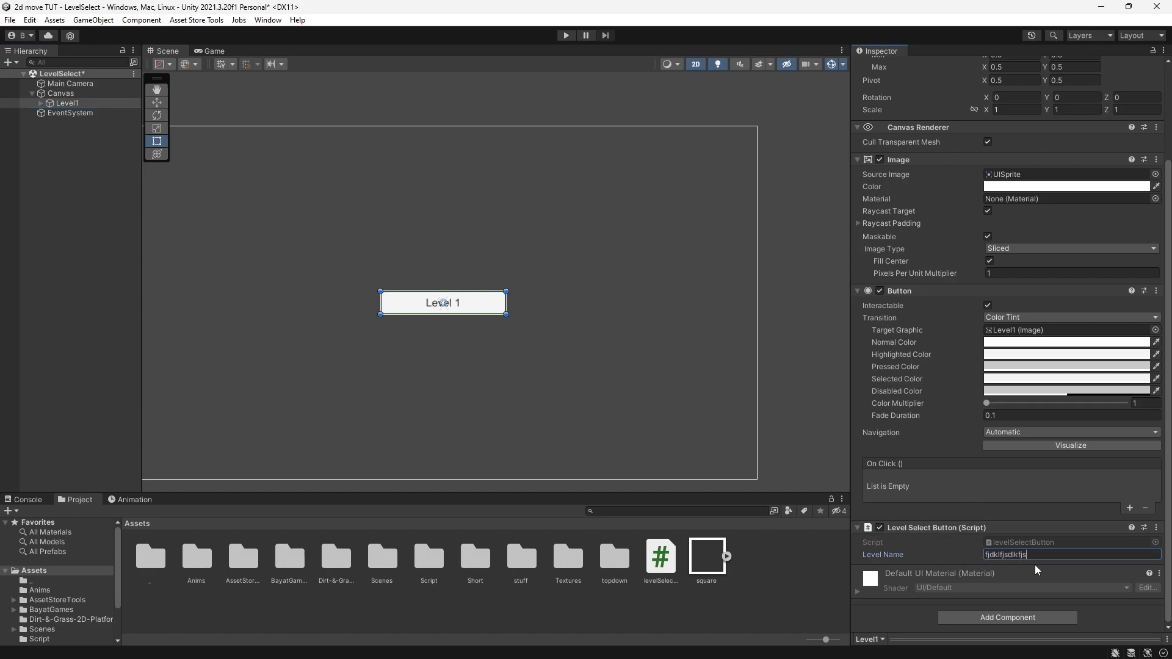
pyautogui.doubleClick(393, 559)
pyautogui.click(201, 581)
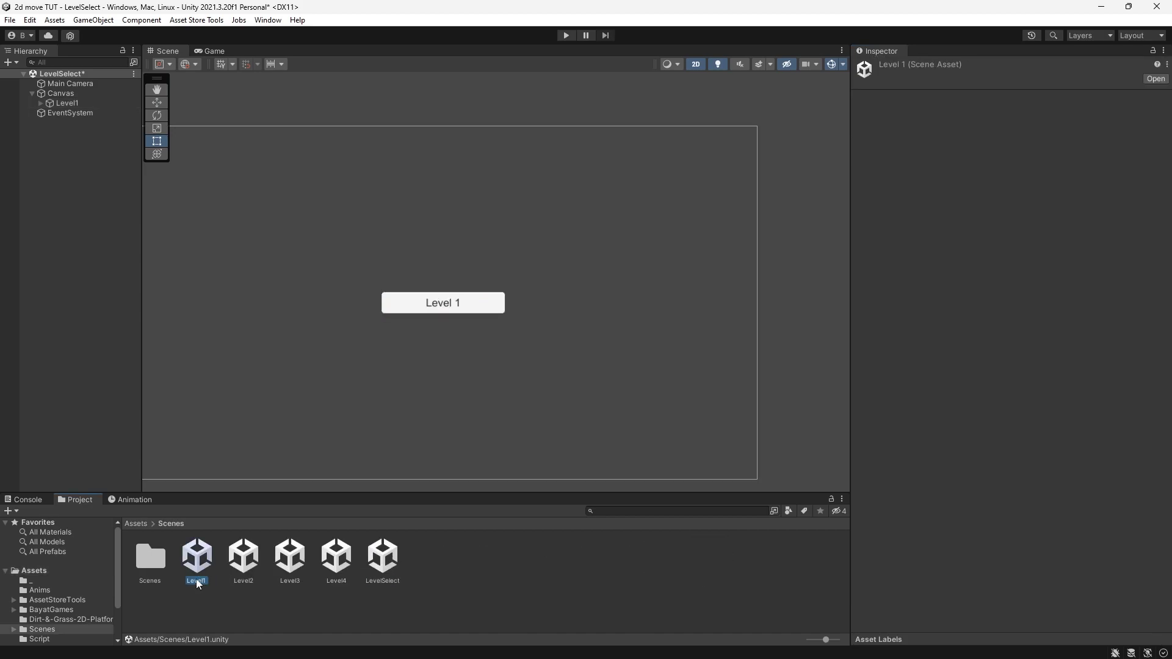
pyautogui.click(76, 103)
pyautogui.scroll(-3, 1009, 427)
pyautogui.click(1010, 555)
pyautogui.write('Level1')
pyautogui.hotkey('ctrl', 's')
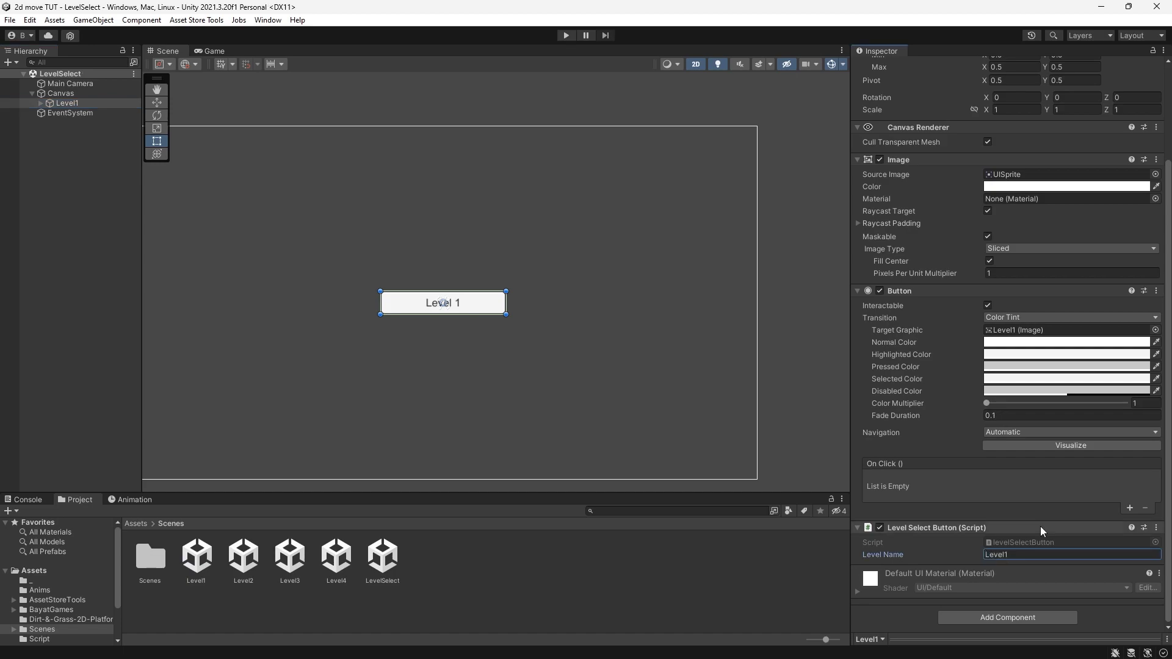
# Add an On Click entry calling levelSelectButton.changeScene on the button's own script.
pyautogui.scroll(1, 1040, 526)
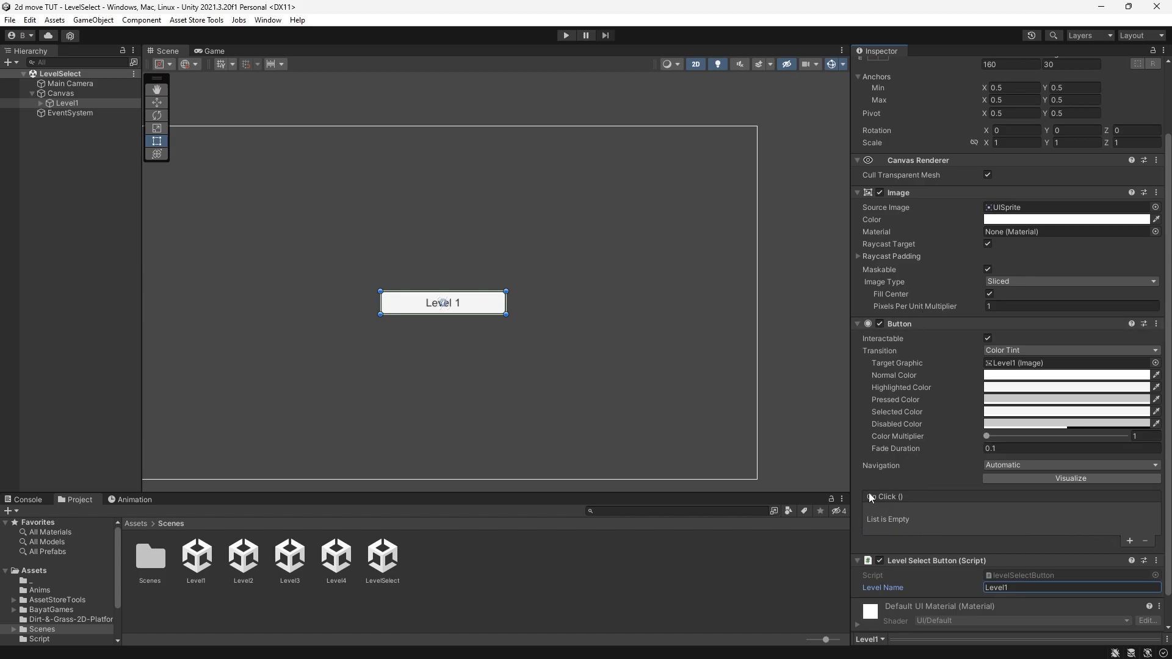
pyautogui.click(1129, 541)
pyautogui.moveTo(945, 561); pyautogui.dragTo(916, 525)
pyautogui.click(1007, 512)
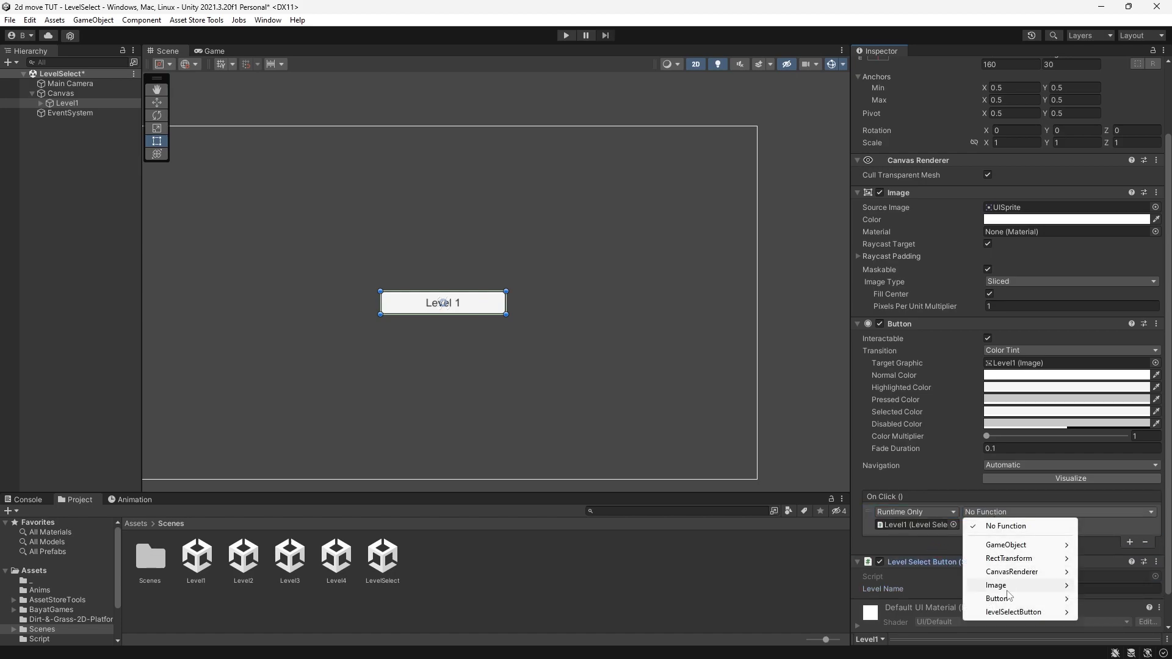
pyautogui.moveTo(1025, 613)
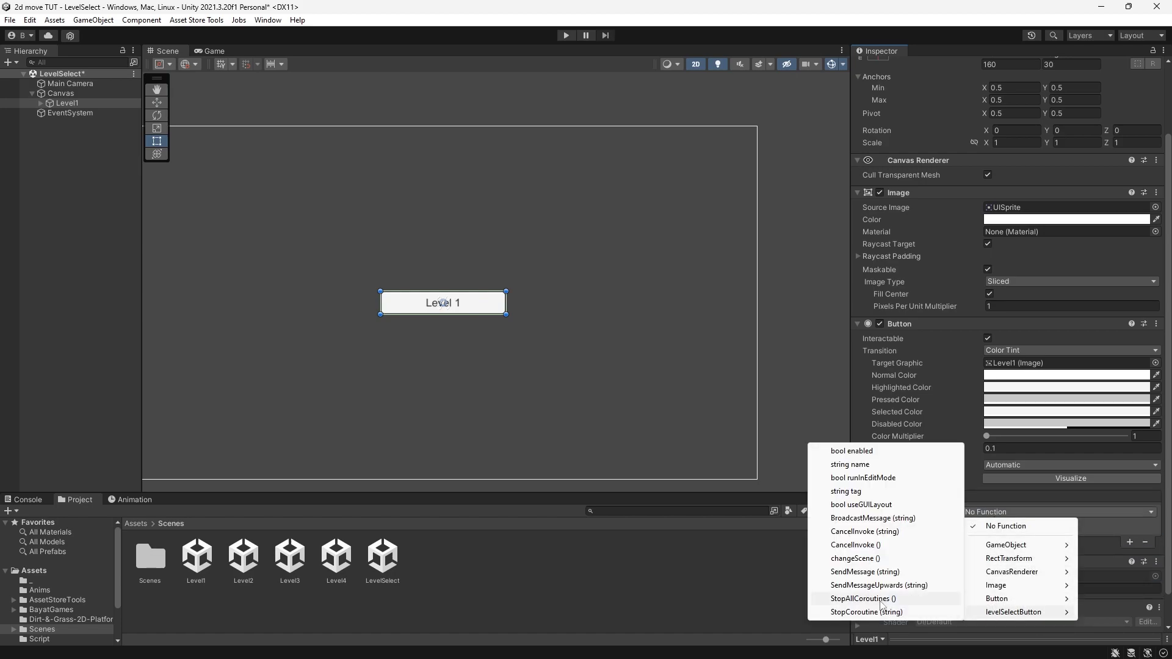
pyautogui.click(862, 560)
pyautogui.hotkey('ctrl', 's')
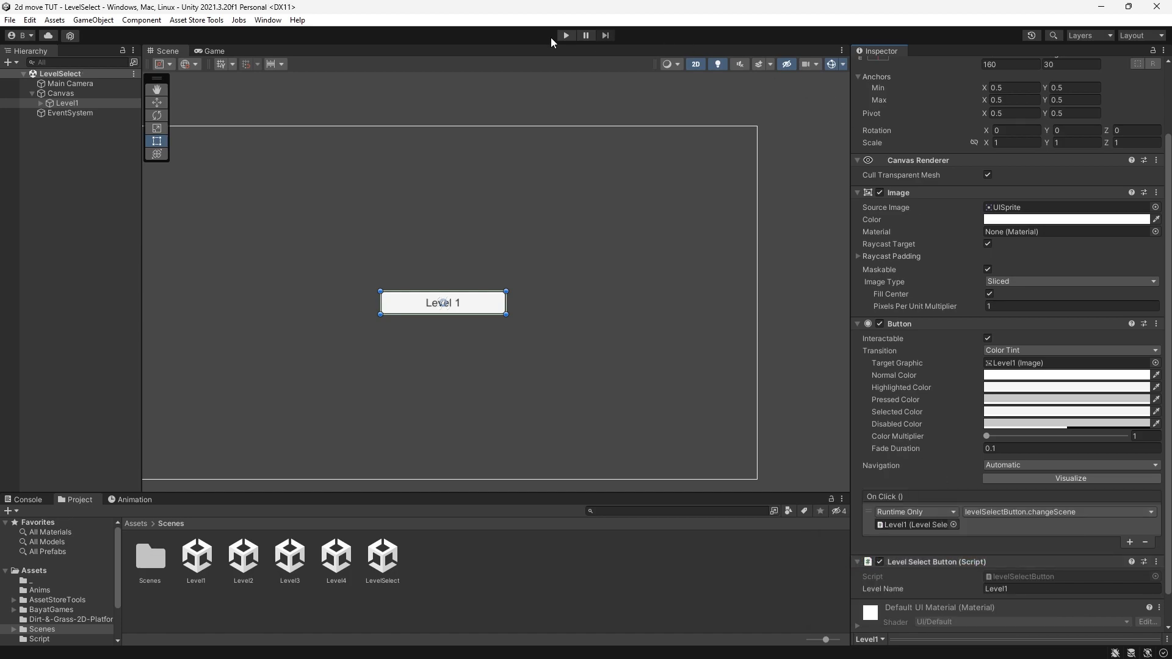
pyautogui.click(563, 36)
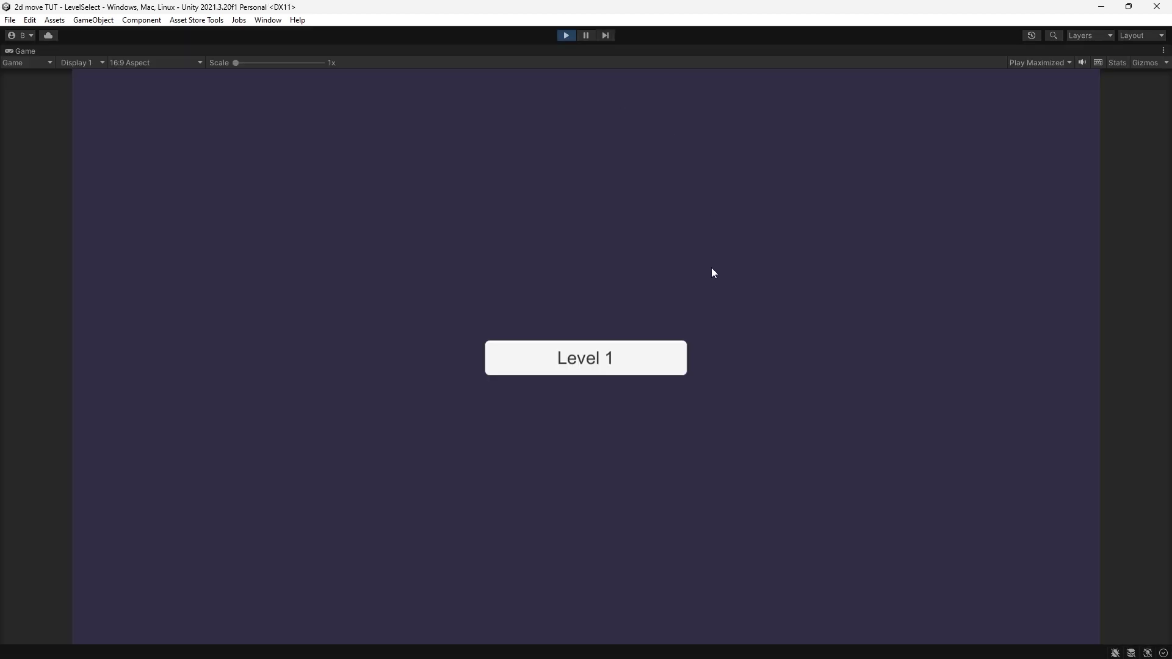
pyautogui.click(674, 357)
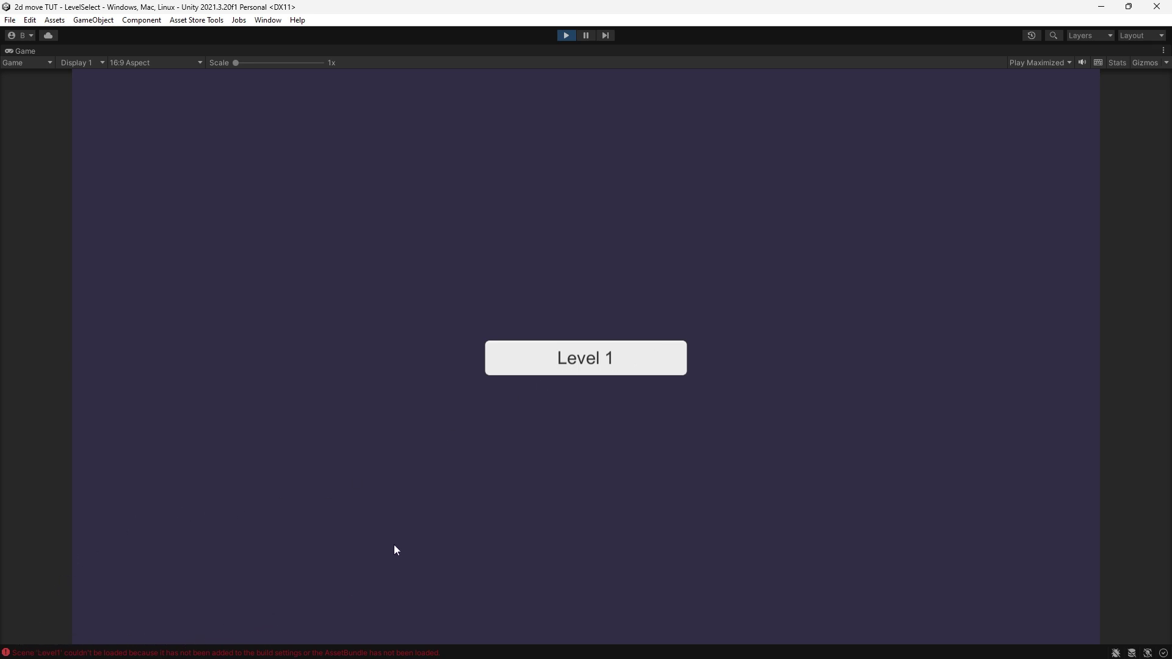
pyautogui.click(566, 36)
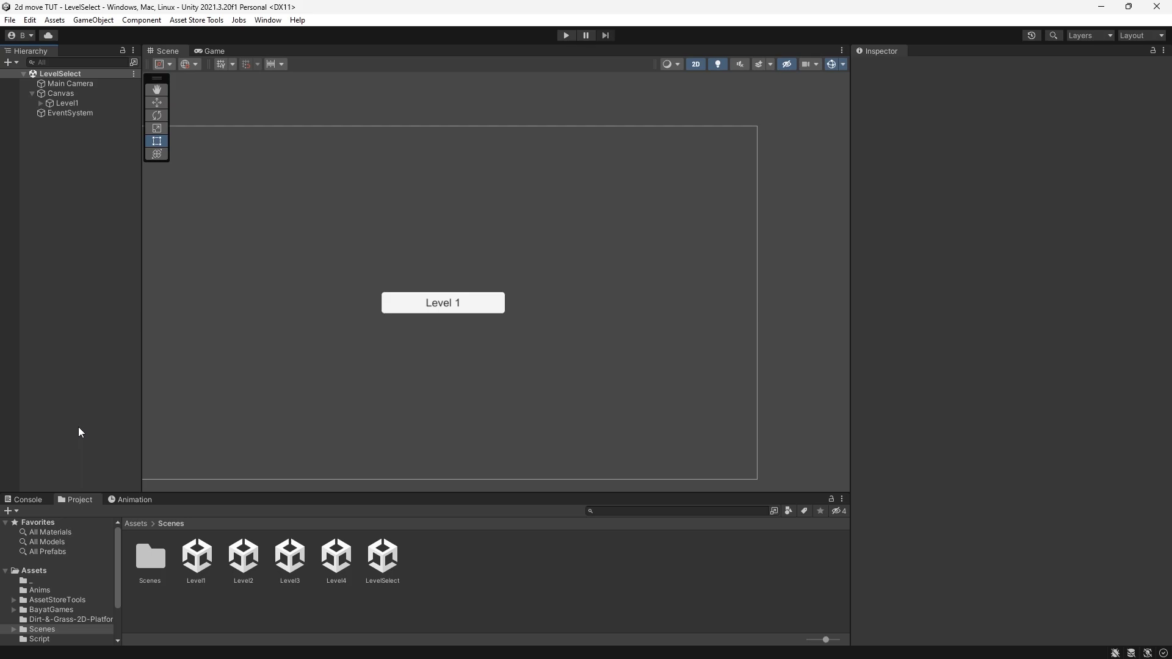
pyautogui.click(10, 19)
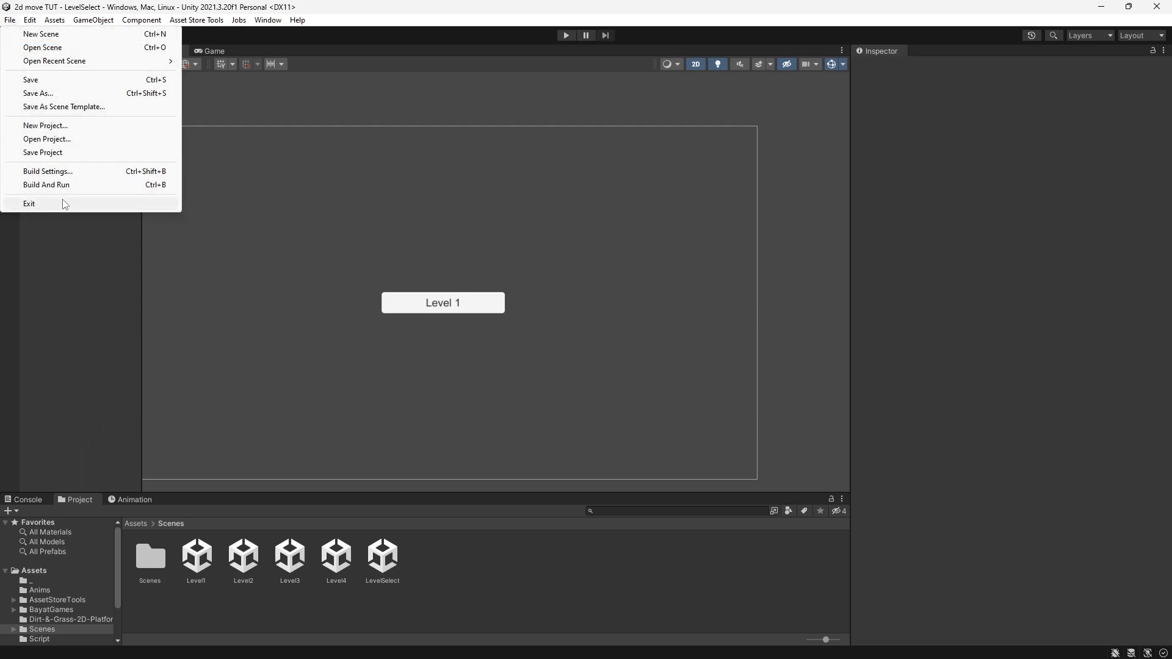
# Add scenes Level1–Level4 to Scenes In Build and test the Level 1 button in Play mode.
pyautogui.click(43, 167)
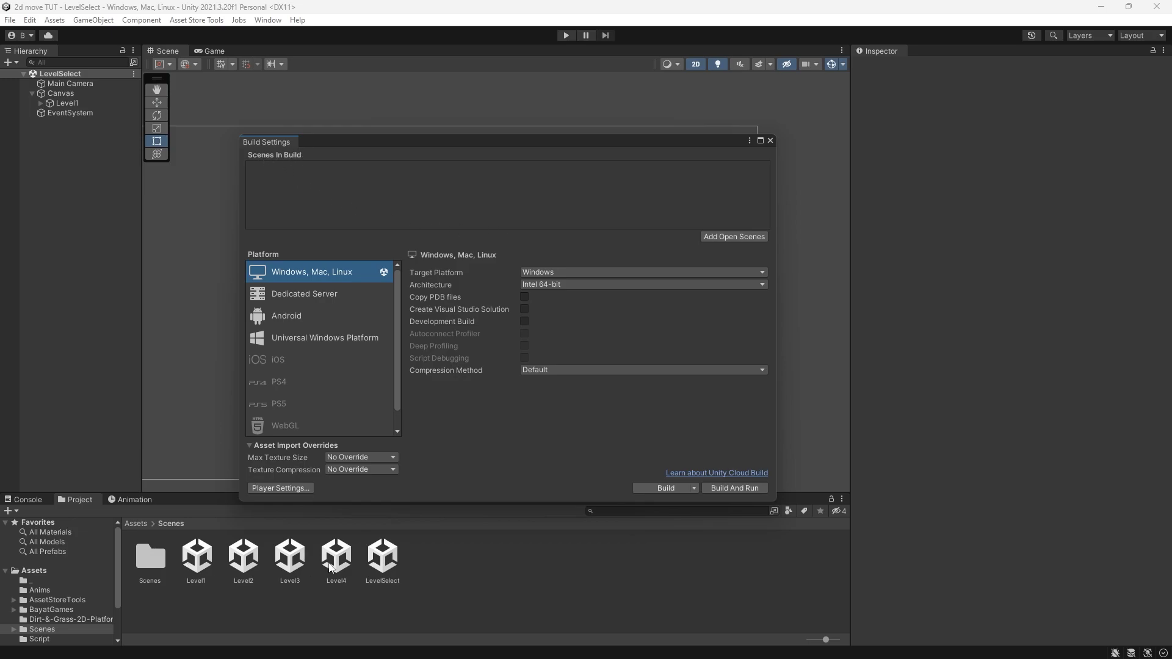
pyautogui.click(207, 562)
pyautogui.keyDown('shift'); pyautogui.click(336, 556); pyautogui.keyUp('shift')
pyautogui.moveTo(206, 565); pyautogui.dragTo(374, 190)
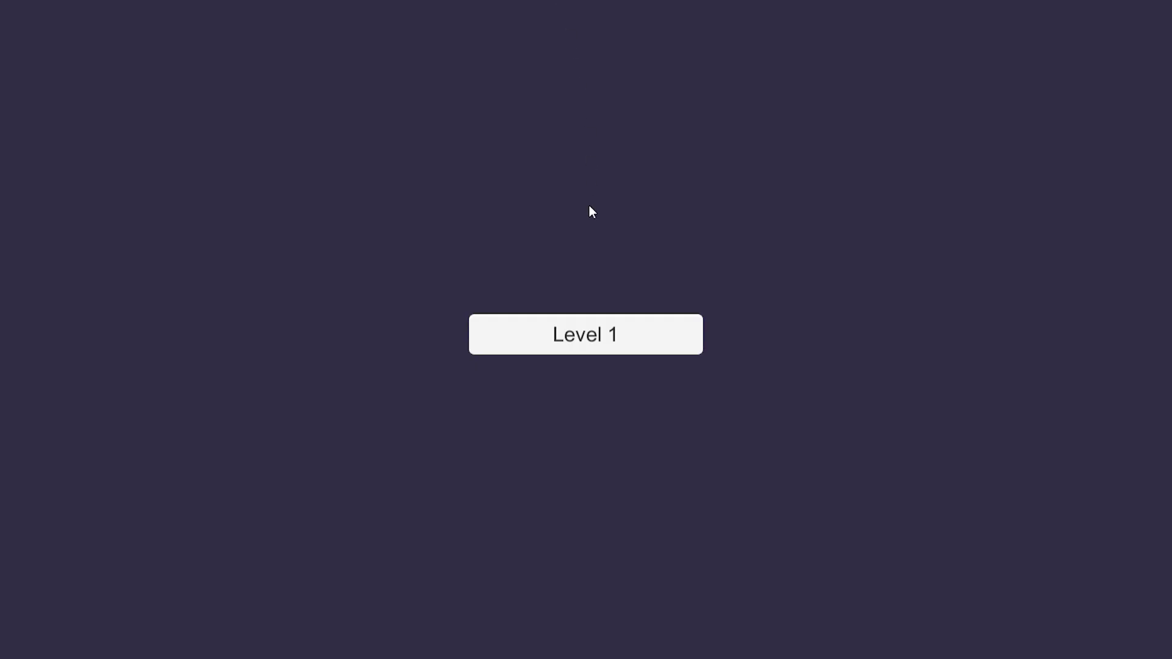
pyautogui.click(595, 346)
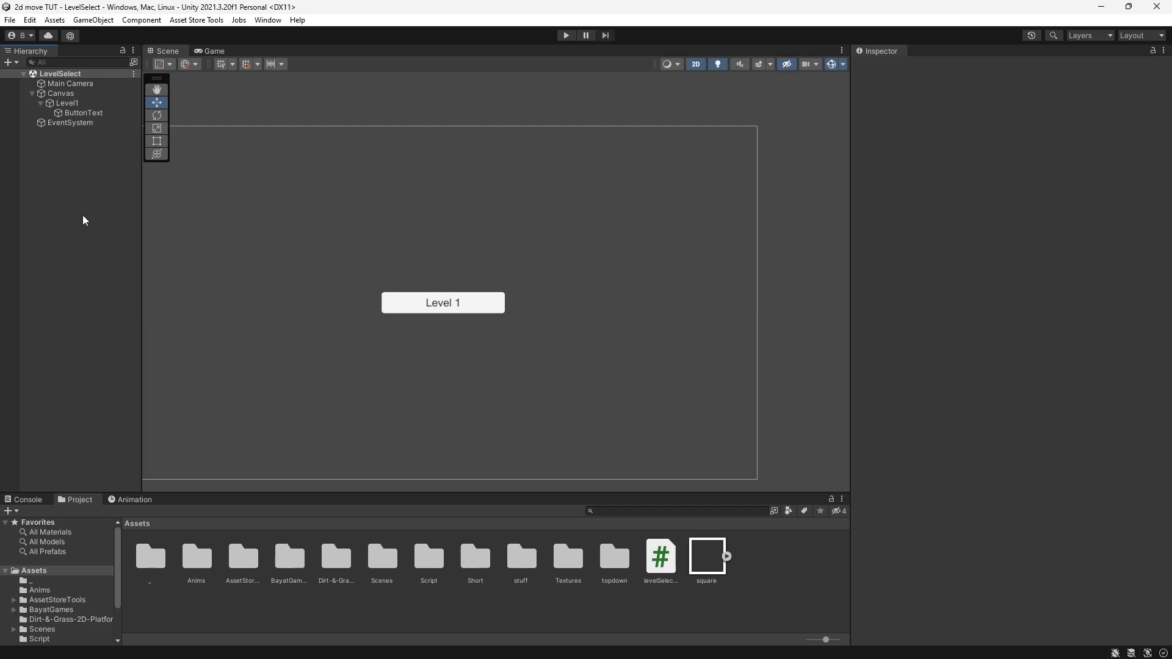
# Resize the Level1 button to 120 by 120.
pyautogui.click(81, 103)
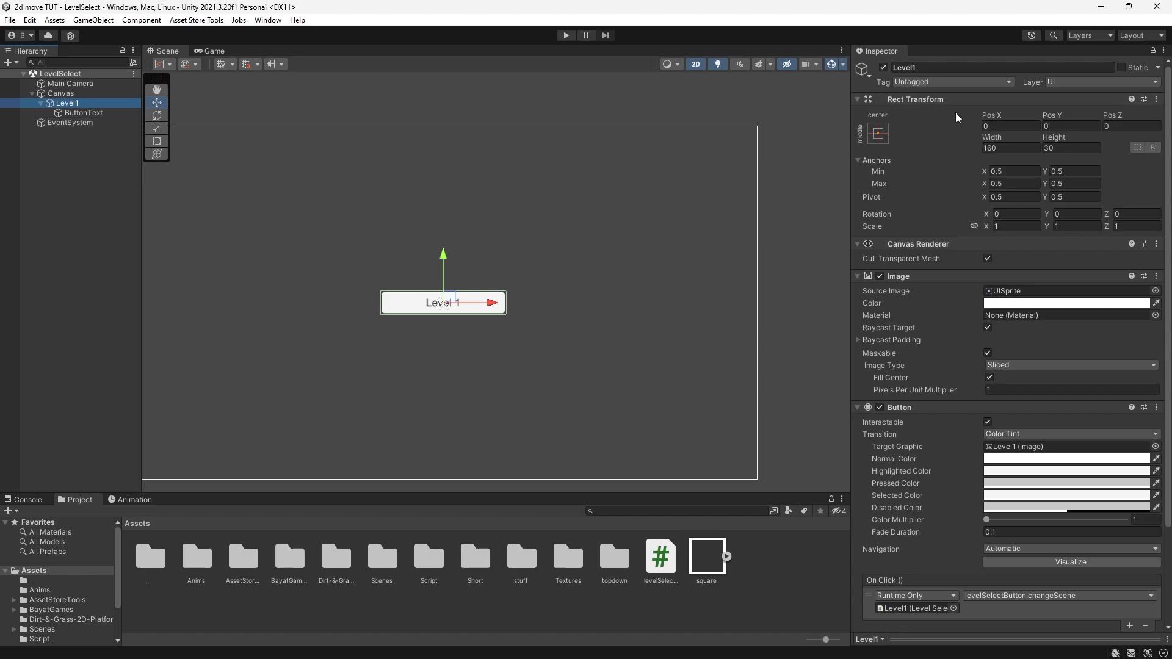
pyautogui.click(1011, 147)
pyautogui.write('120')
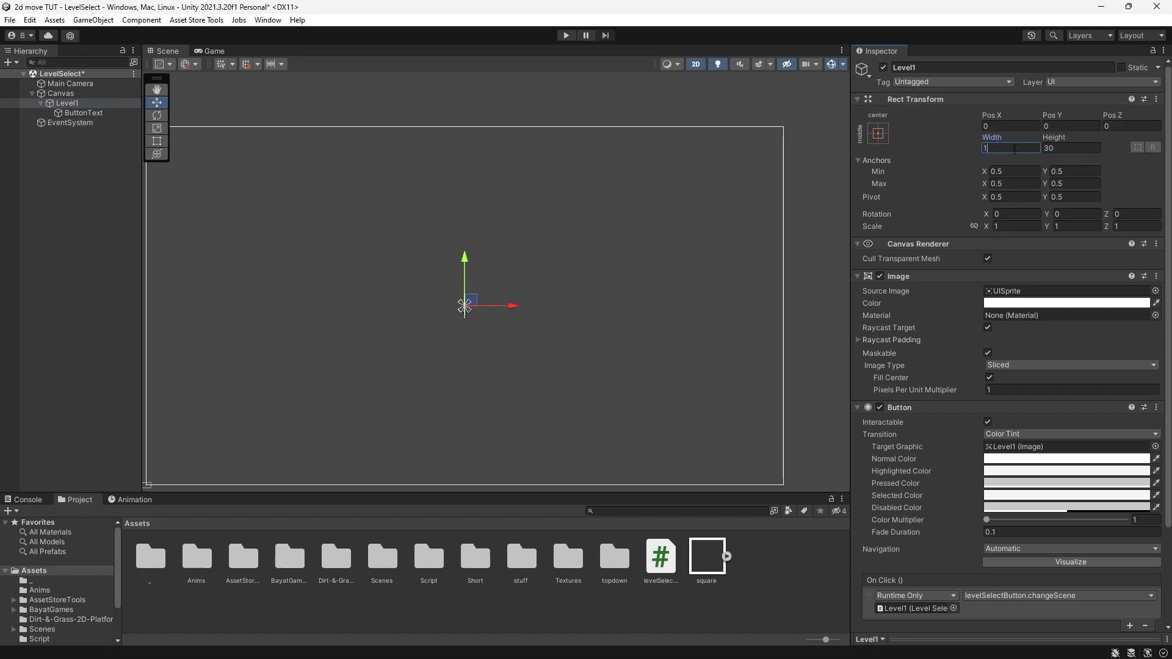
pyautogui.press('Tab')
pyautogui.write('1')
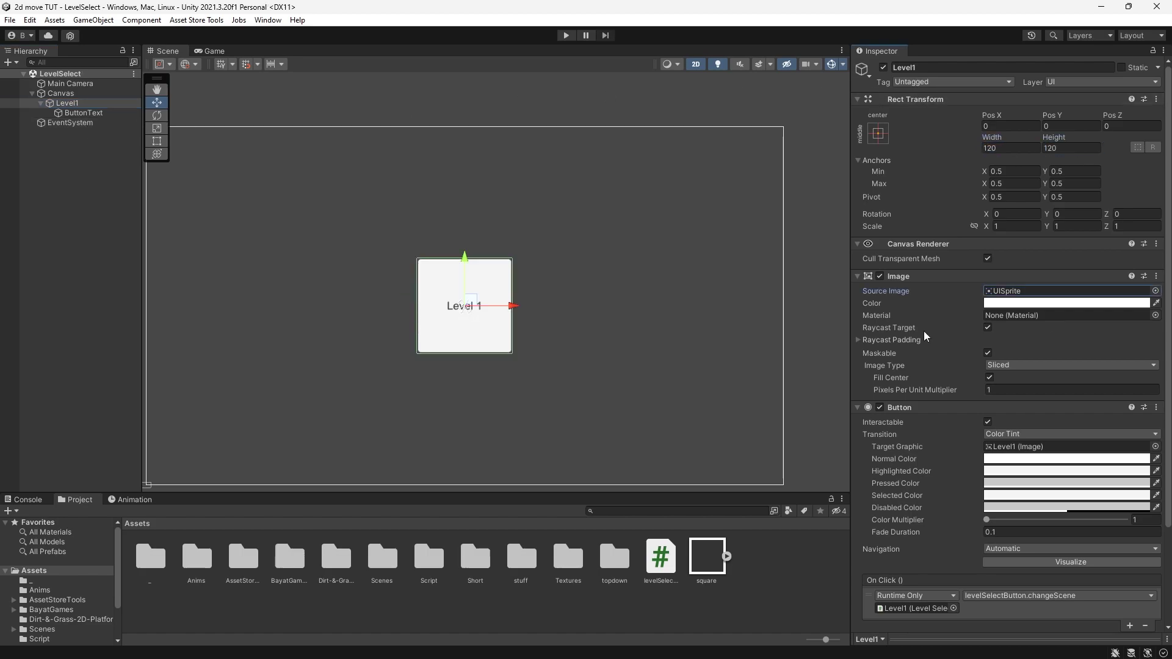
# Remove the button's Image component, set its transition to Animation, and save.
pyautogui.rightClick(913, 276)
pyautogui.click(946, 304)
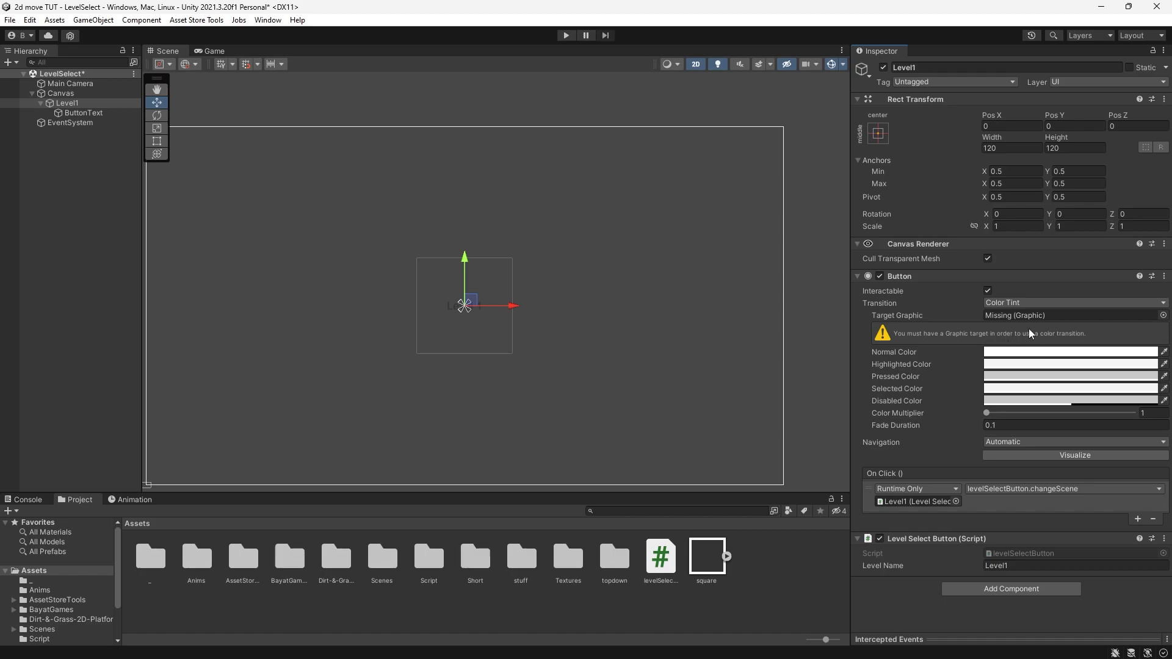
pyautogui.click(1031, 300)
pyautogui.click(1024, 355)
pyautogui.hotkey('ctrl', 's')
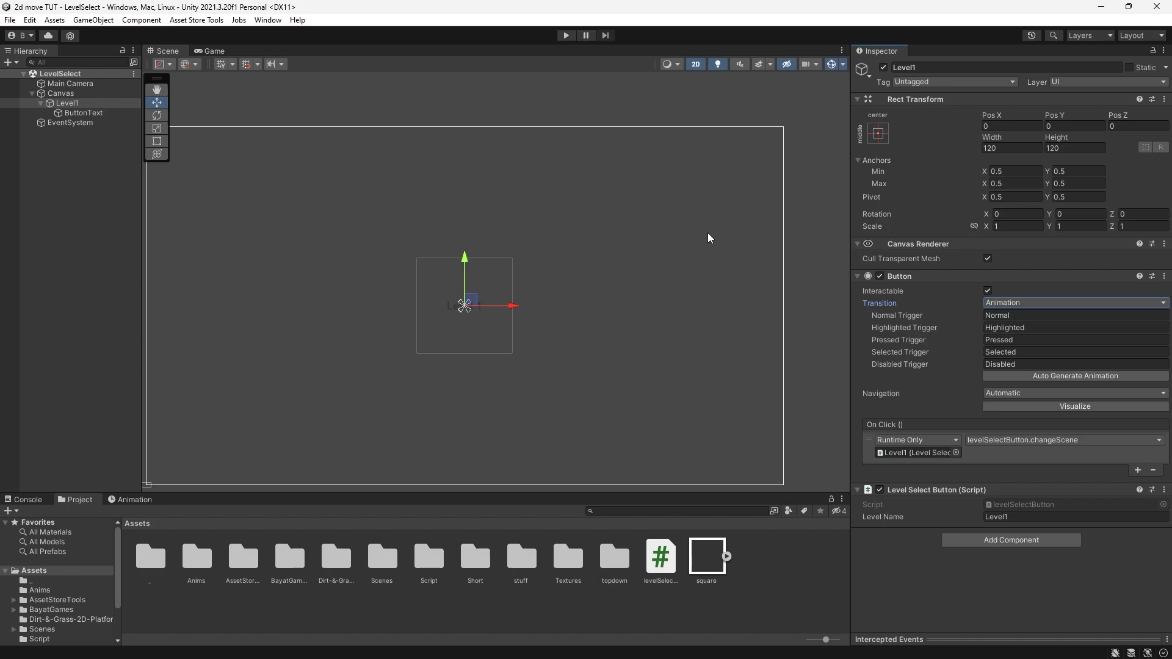
# Add a child UI Image under Level1 showing the square sprite at 120 by 120.
pyautogui.rightClick(90, 104)
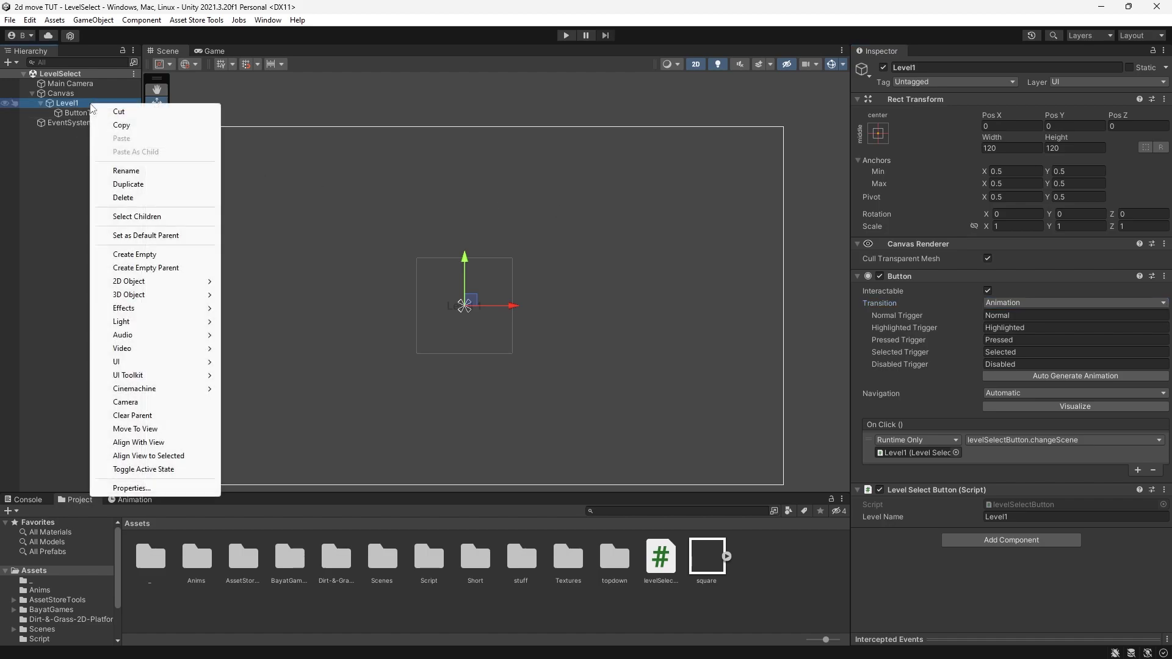
pyautogui.moveTo(137, 364)
pyautogui.click(264, 362)
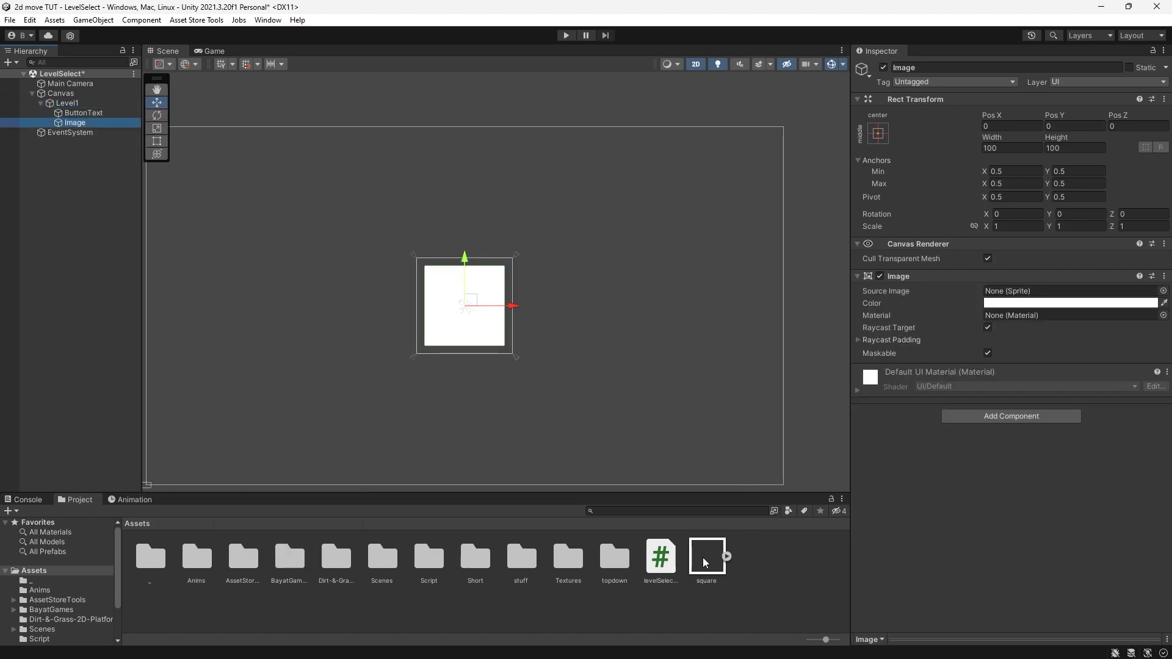
pyautogui.moveTo(705, 560); pyautogui.dragTo(1068, 290)
pyautogui.scroll(3, 400, 252)
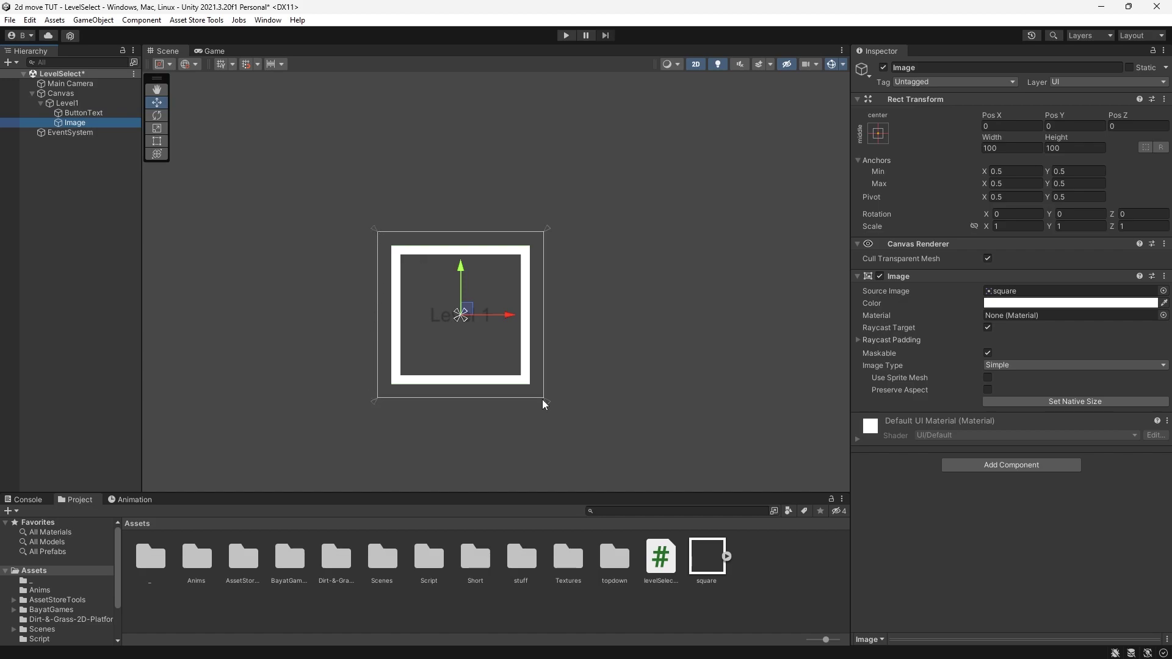
pyautogui.click(1011, 148)
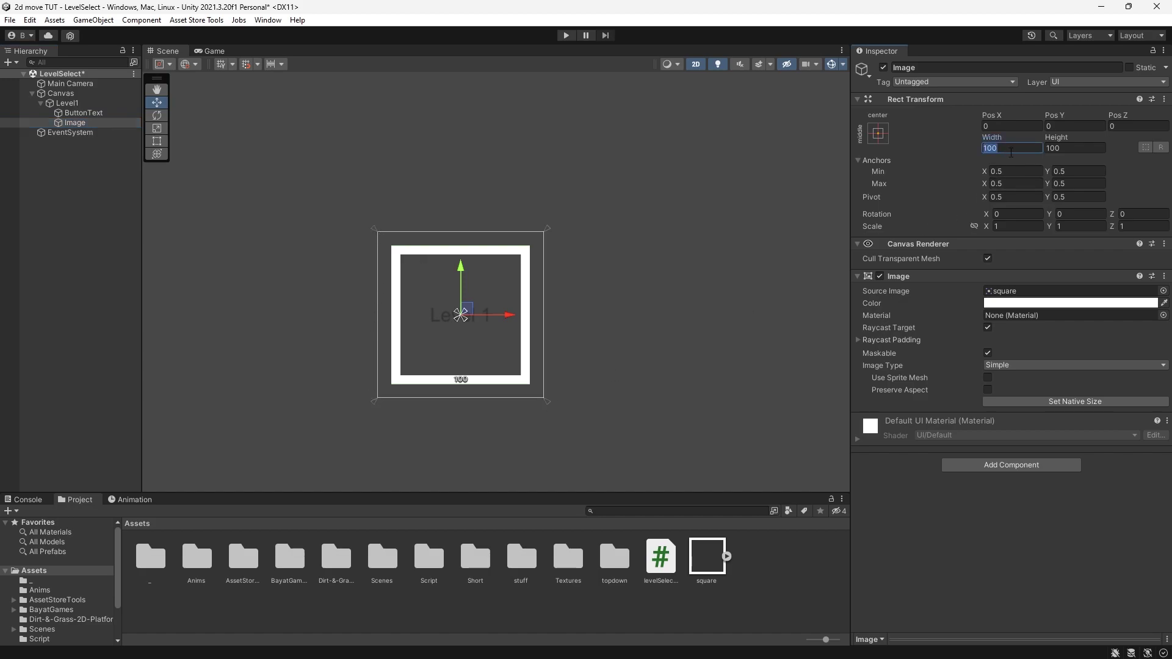
pyautogui.write('120')
pyautogui.press('Tab')
pyautogui.write('120')
pyautogui.click(97, 115)
# Make the button label read '1' in white at font size 100.
pyautogui.click(899, 307)
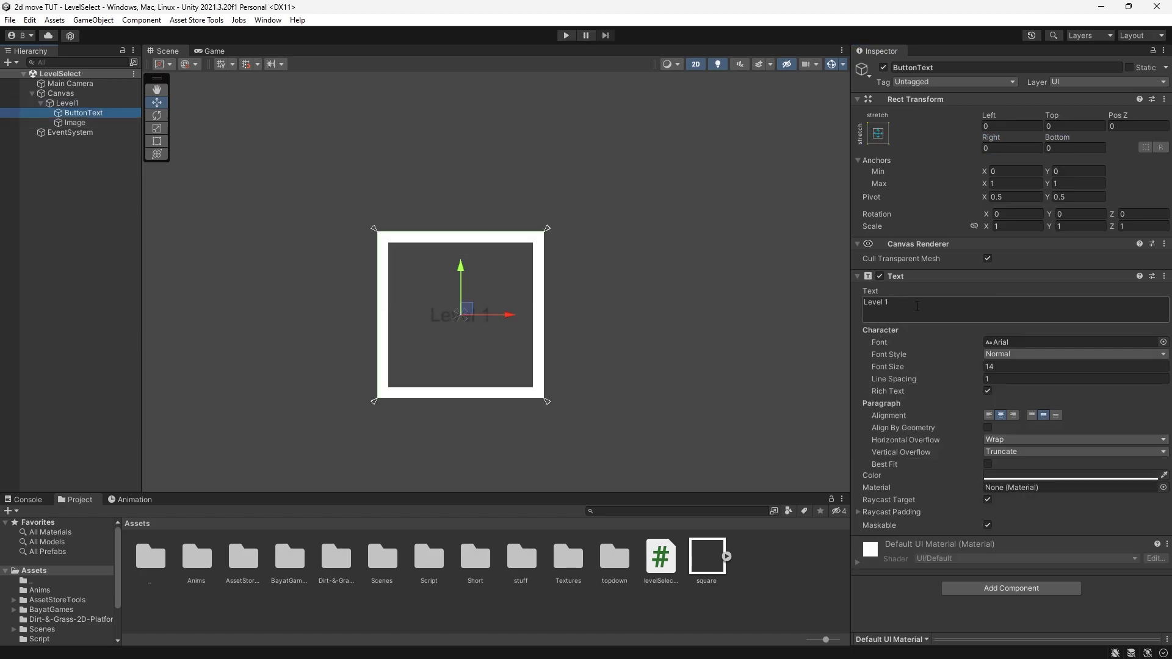
pyautogui.write('1')
pyautogui.moveTo(900, 367); pyautogui.dragTo(947, 367)
pyautogui.click(1000, 475)
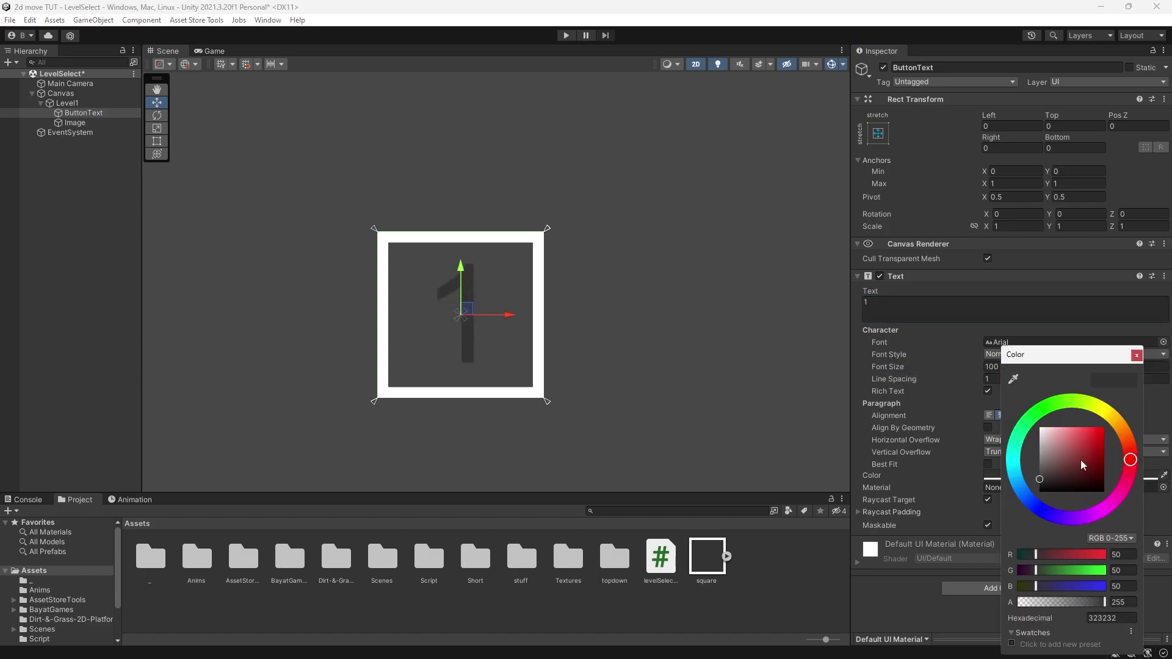
pyautogui.moveTo(1081, 459); pyautogui.dragTo(951, 327)
pyautogui.click(958, 366)
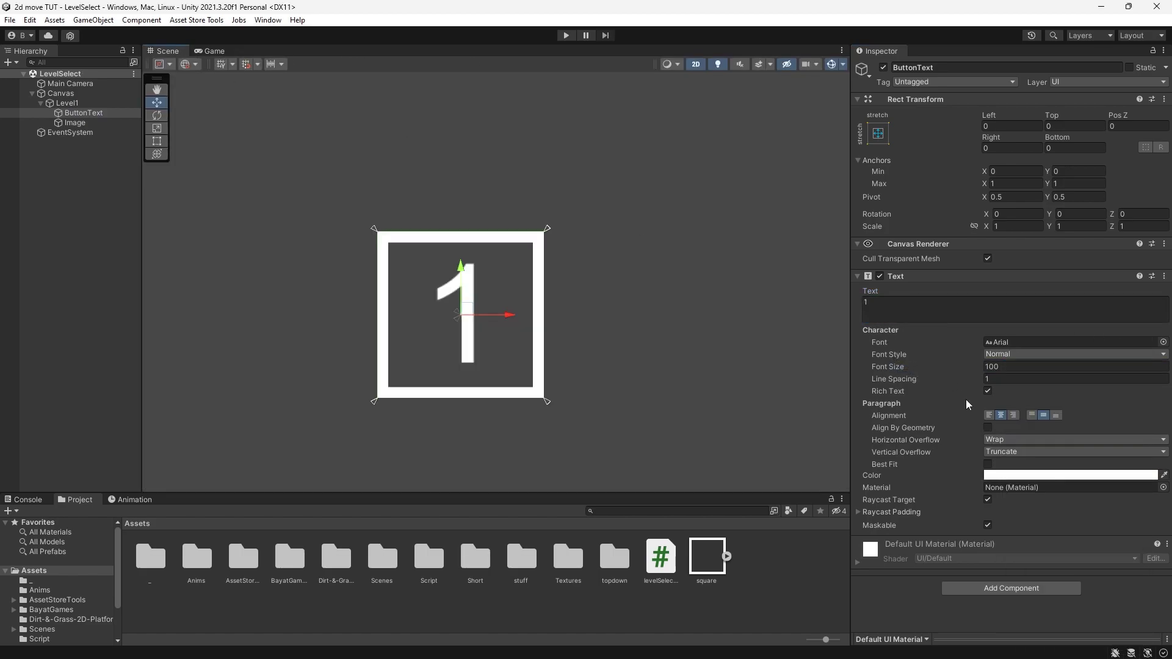
# Add a Shadow to the Image with Effect Distance Y -2.74 and check it in the Game view.
pyautogui.click(1008, 587)
pyautogui.write('shadow')
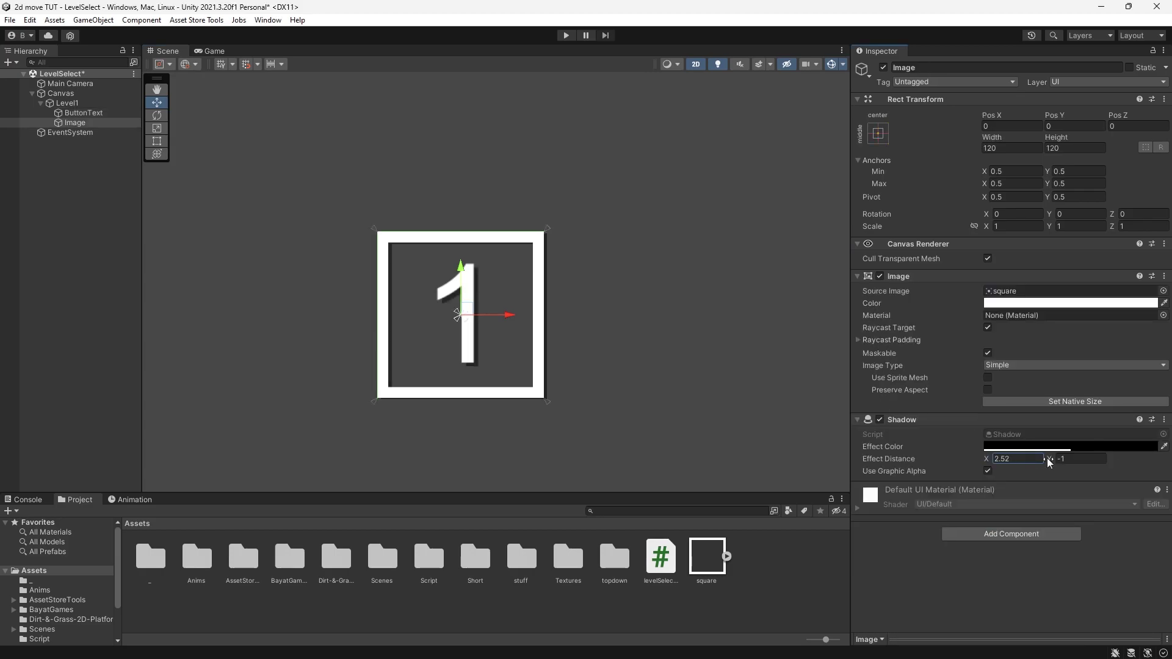
pyautogui.moveTo(1047, 458); pyautogui.dragTo(1125, 460)
pyautogui.click(214, 51)
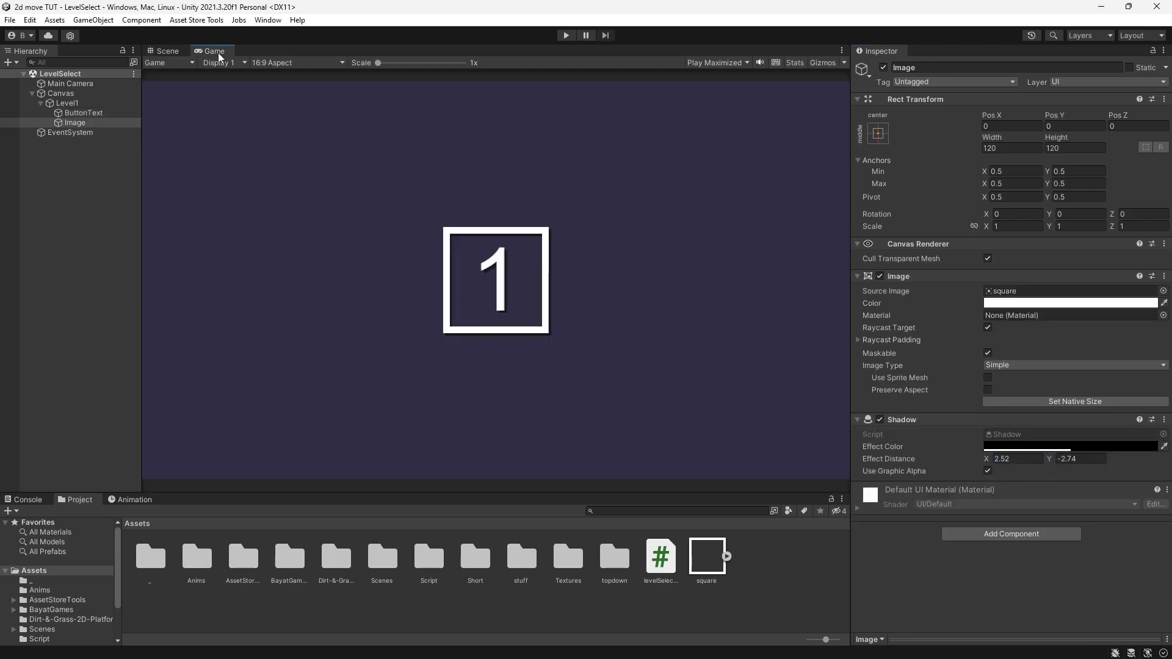
pyautogui.click(176, 52)
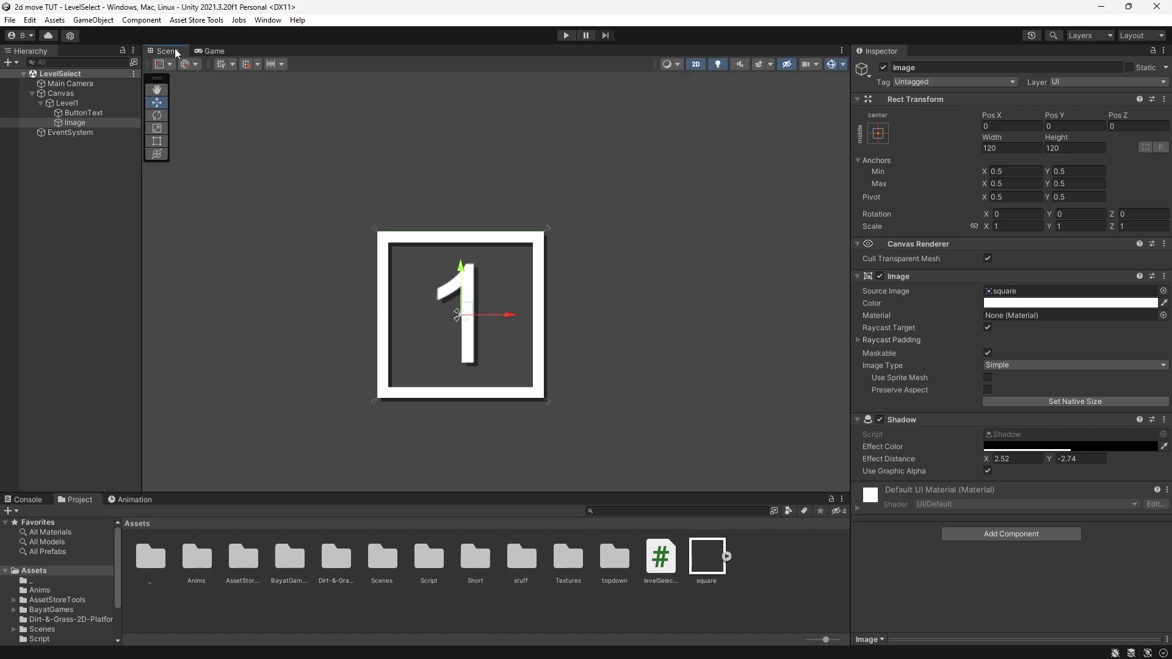
# Add a second UI Image named Background inside Level1.
pyautogui.rightClick(90, 102)
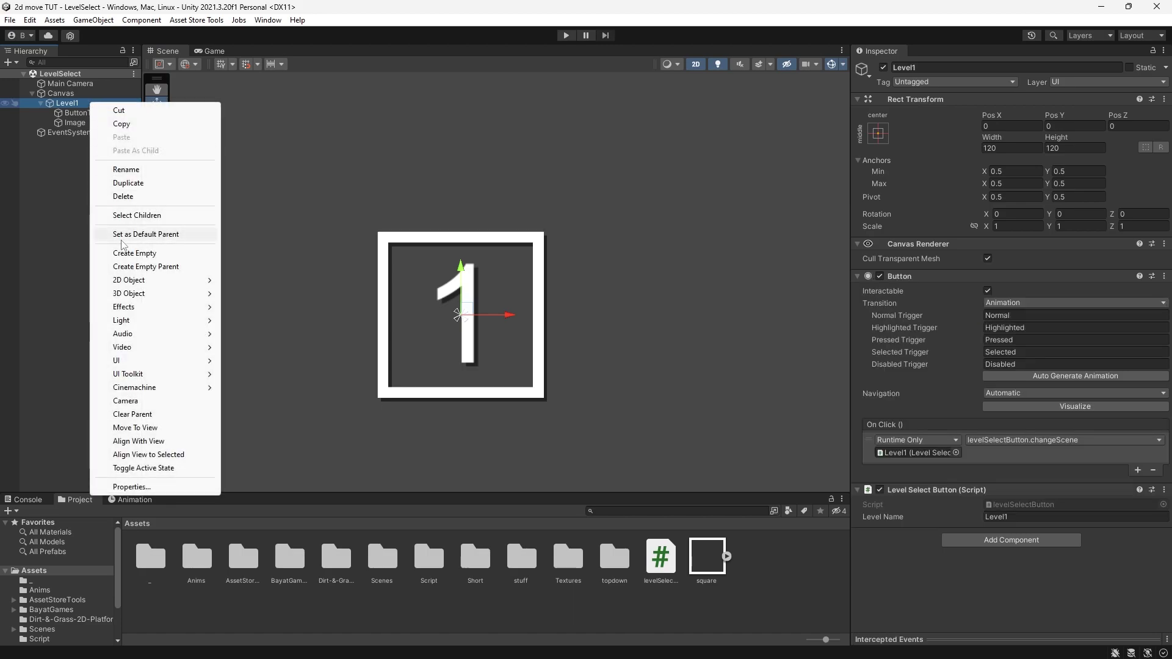
pyautogui.moveTo(138, 361)
pyautogui.click(249, 360)
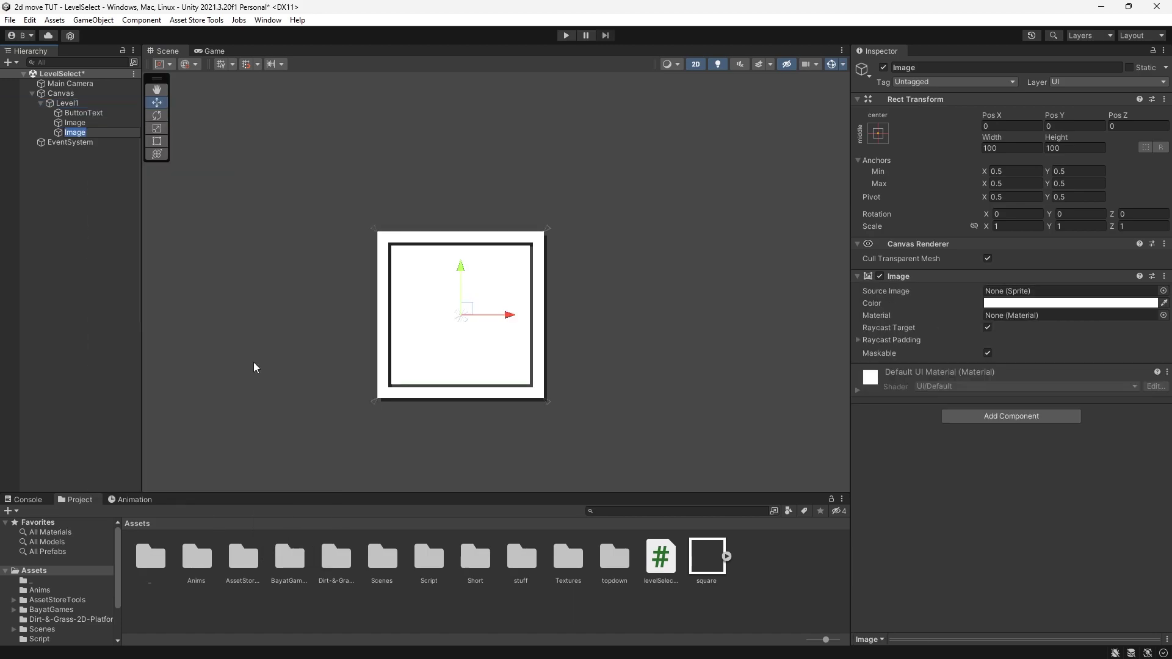
pyautogui.write('Background')
pyautogui.press('Return')
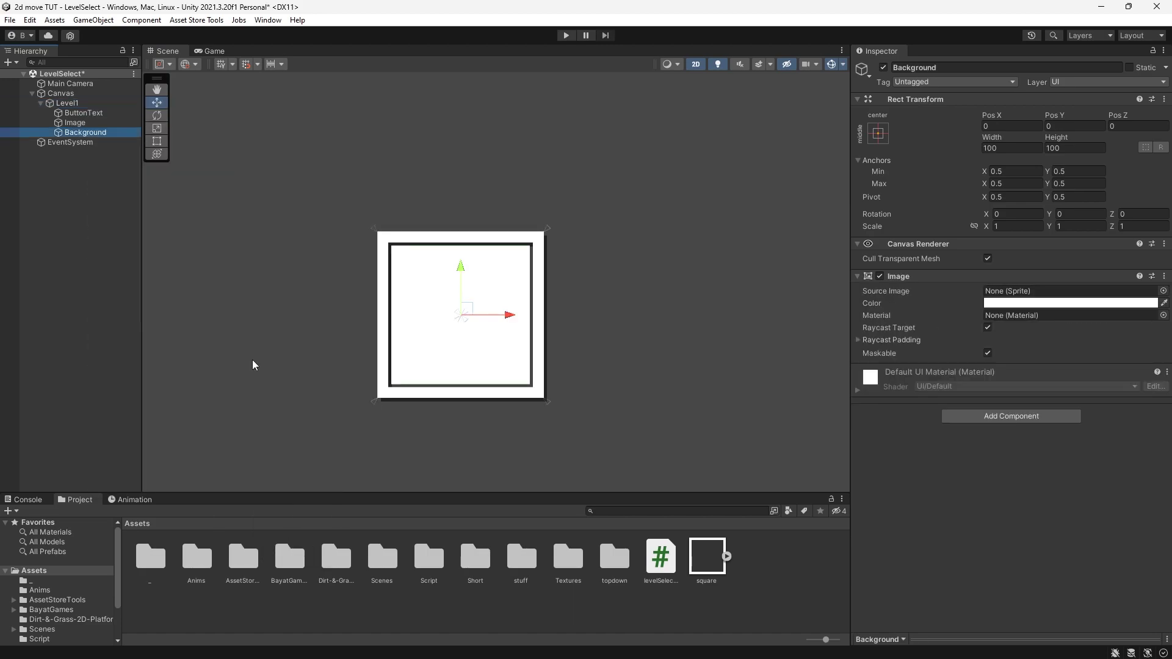
# Rename the first image to Outline and save the scene.
pyautogui.click(93, 123)
pyautogui.press('F2')
pyautogui.write('Outline')
pyautogui.press('Return')
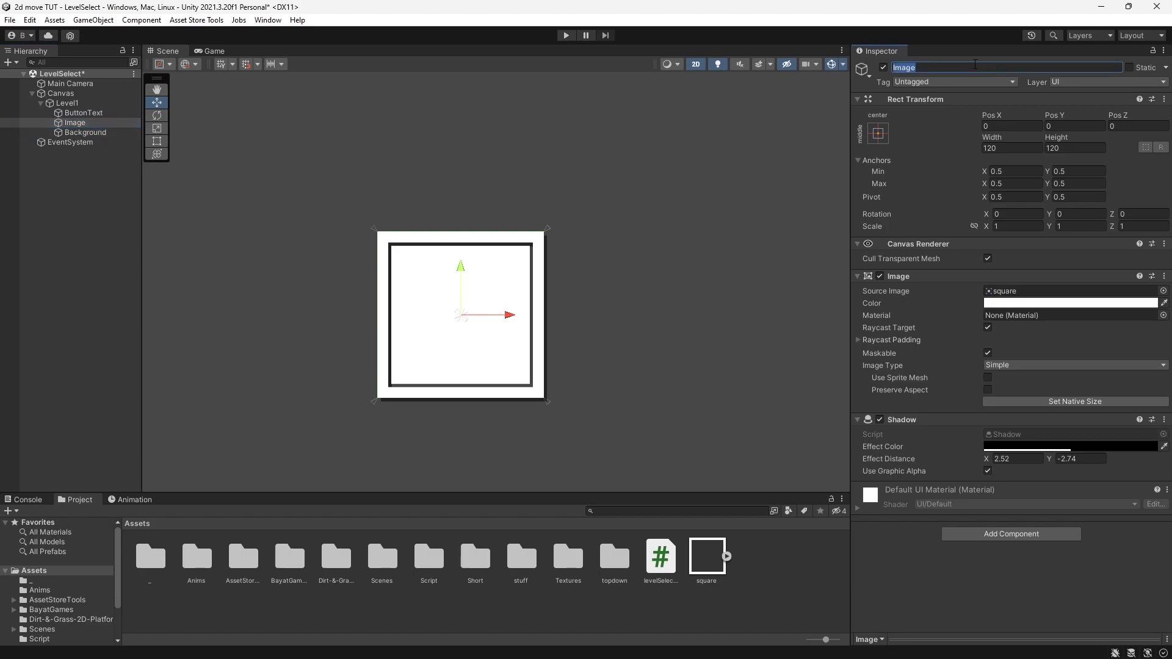
pyautogui.click(138, 132)
pyautogui.hotkey('ctrl', 's')
# Give Background the Square sprite, 110 × 110 size and black colour.
pyautogui.click(1163, 291)
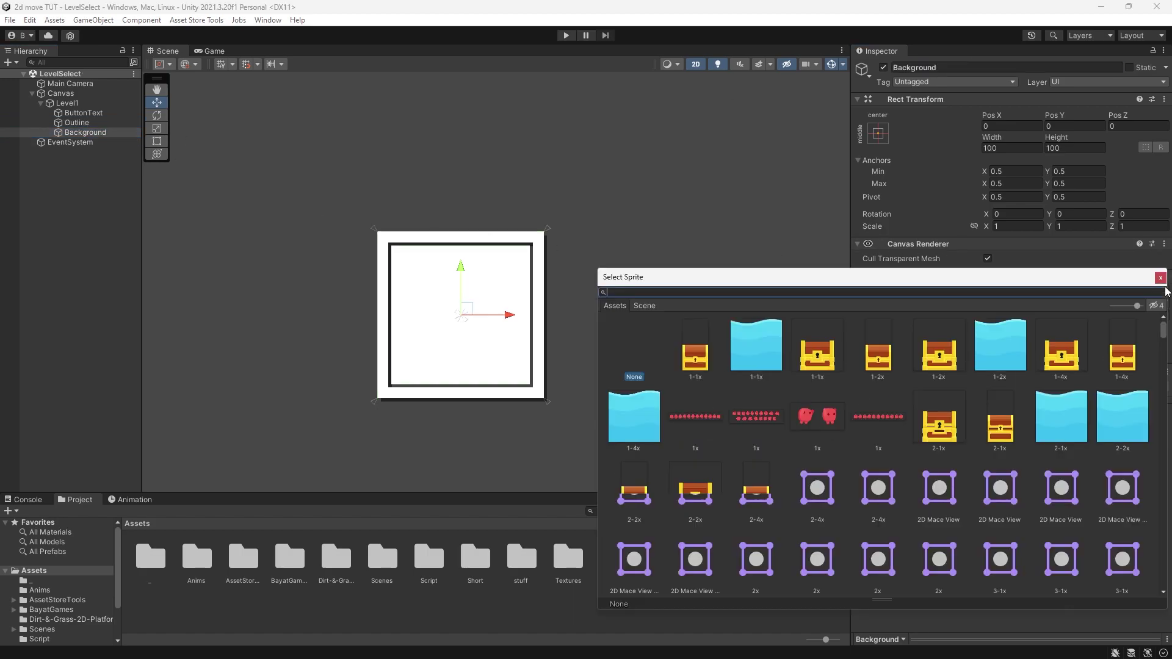
pyautogui.click(1160, 279)
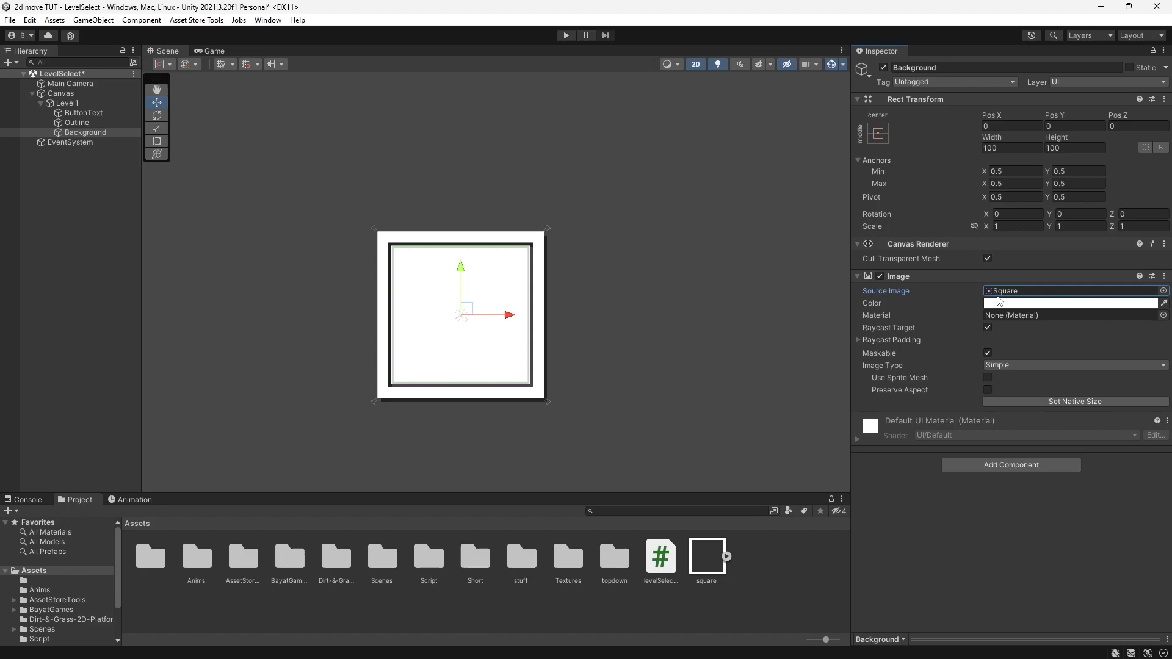
pyautogui.click(1012, 148)
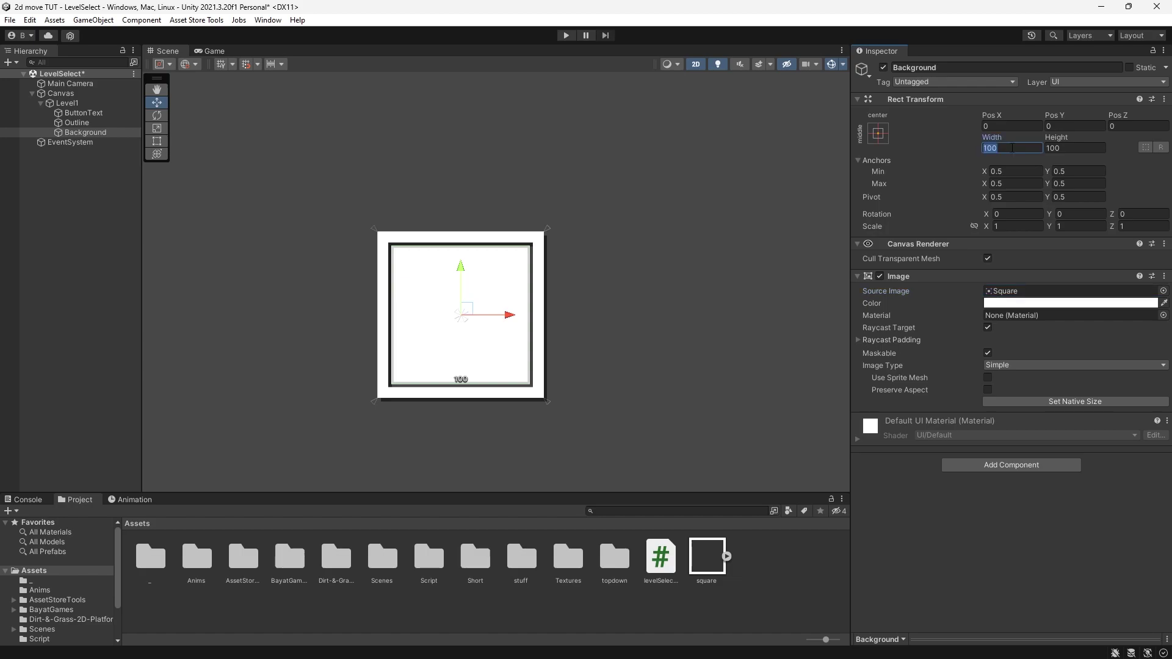
pyautogui.write('110')
pyautogui.press('Tab')
pyautogui.write('110')
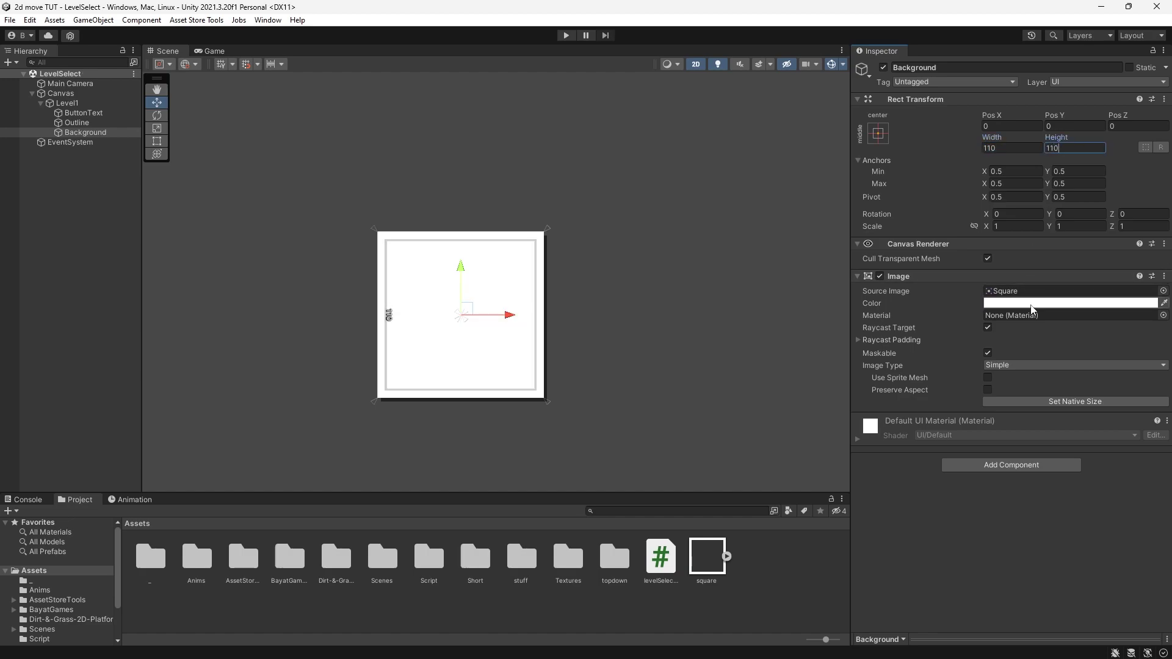
pyautogui.click(1031, 303)
pyautogui.moveTo(1112, 434); pyautogui.dragTo(1065, 426)
pyautogui.click(518, 314)
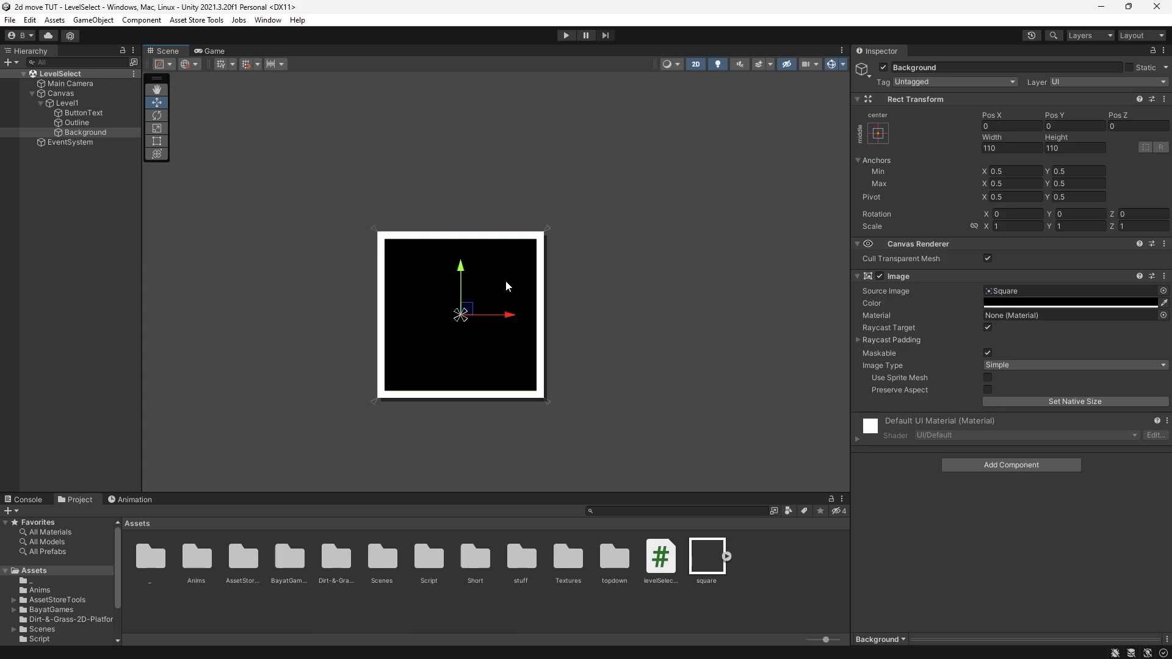
pyautogui.scroll(2, 506, 281)
pyautogui.moveTo(142, 217); pyautogui.dragTo(180, 214)
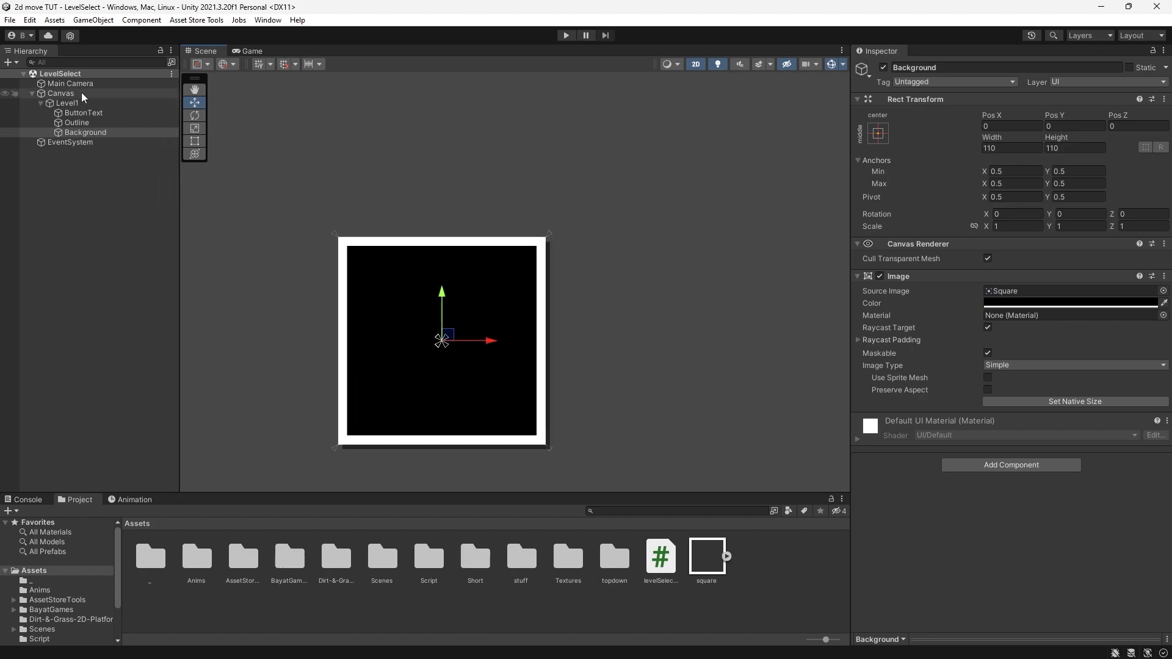
# Move Background to the top of Level1's children and nest Outline under it.
pyautogui.click(101, 131)
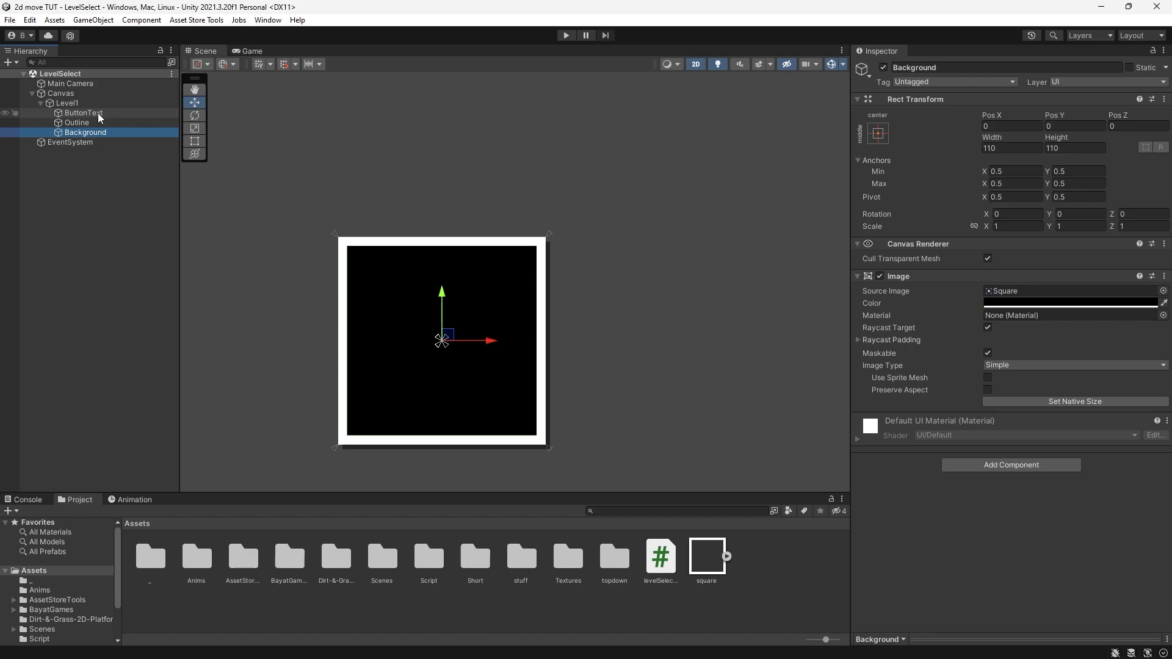
pyautogui.moveTo(97, 133); pyautogui.dragTo(83, 110)
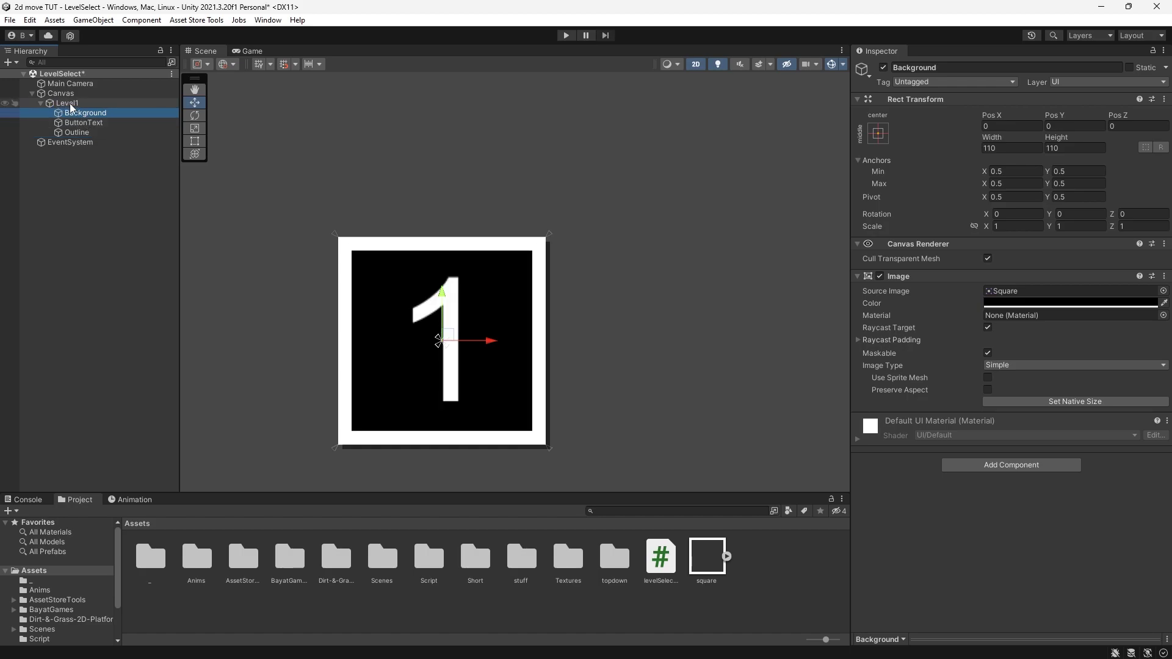
pyautogui.click(100, 133)
pyautogui.moveTo(100, 133); pyautogui.dragTo(94, 116)
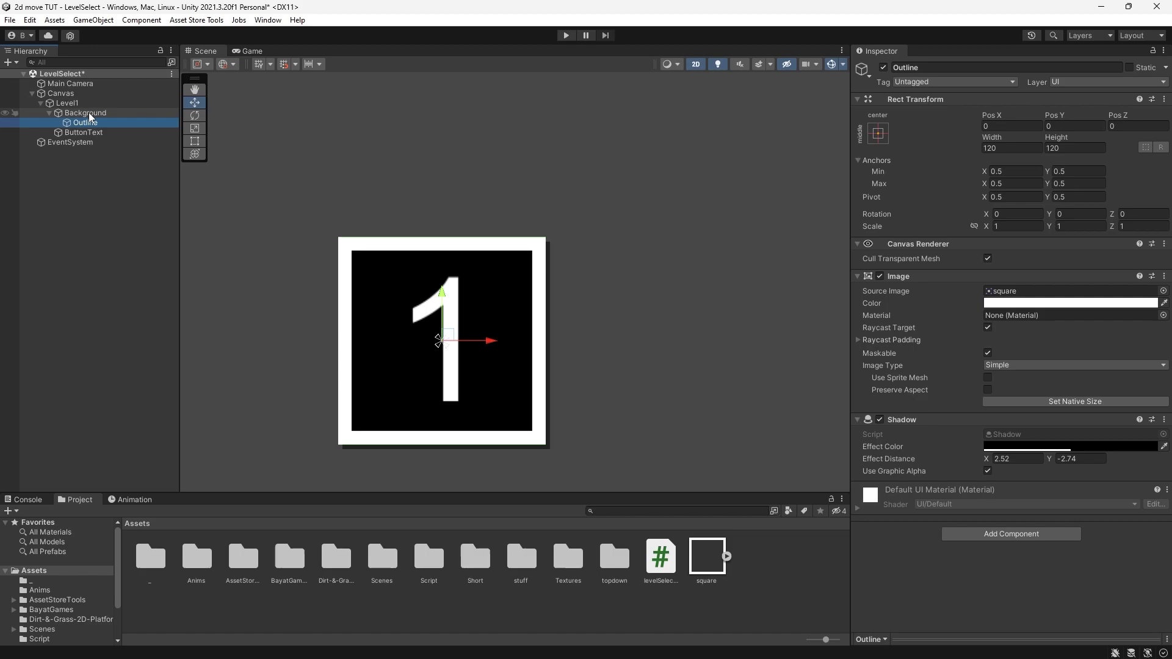
pyautogui.click(86, 134)
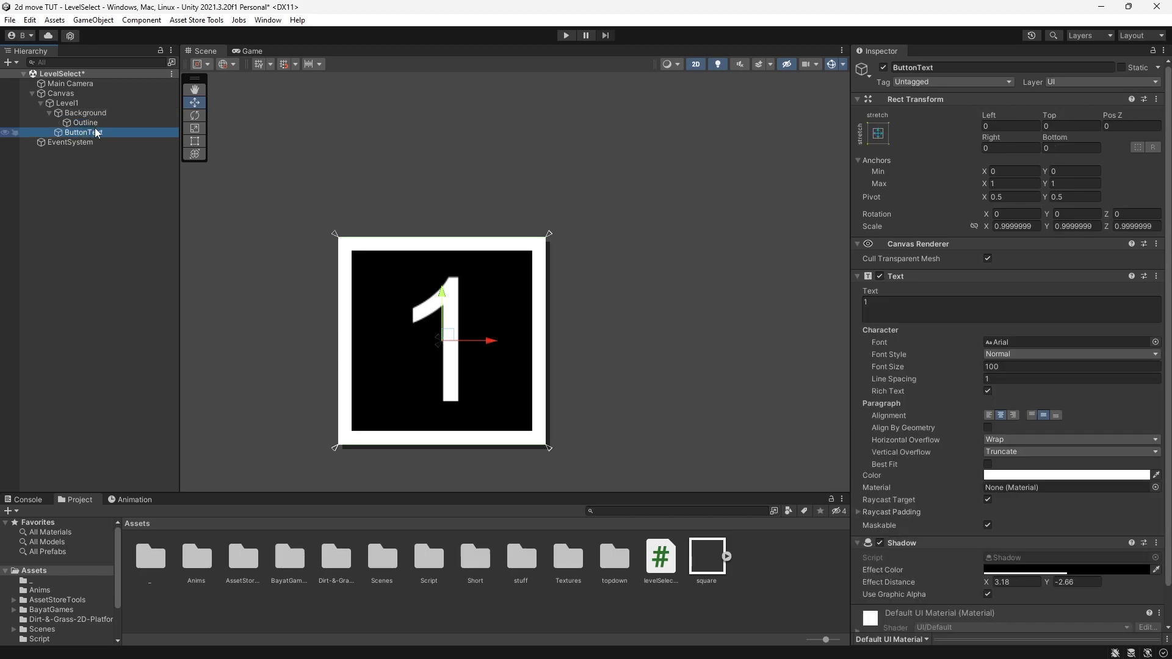
pyautogui.moveTo(93, 131)
pyautogui.mouseDown()
pyautogui.moveTo(92, 103)
pyautogui.moveTo(96, 116)
pyautogui.mouseUp()
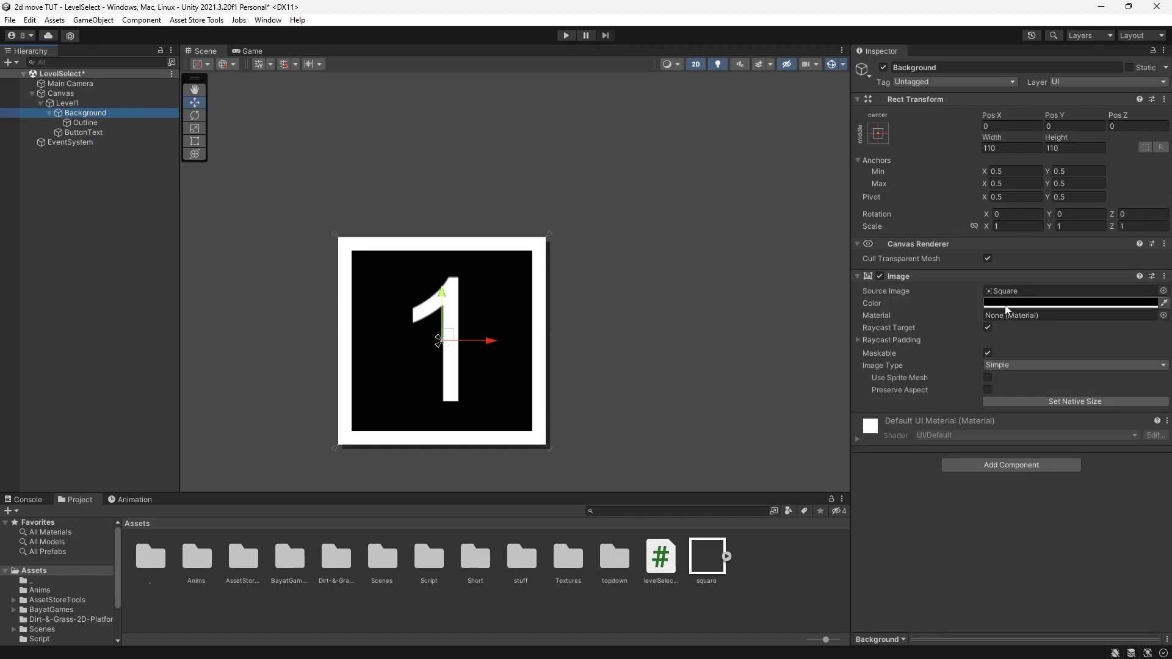
# Set Background's colour alpha to 0 and preview the framed button in the Game view.
pyautogui.click(1052, 304)
pyautogui.moveTo(1093, 508); pyautogui.dragTo(1115, 508)
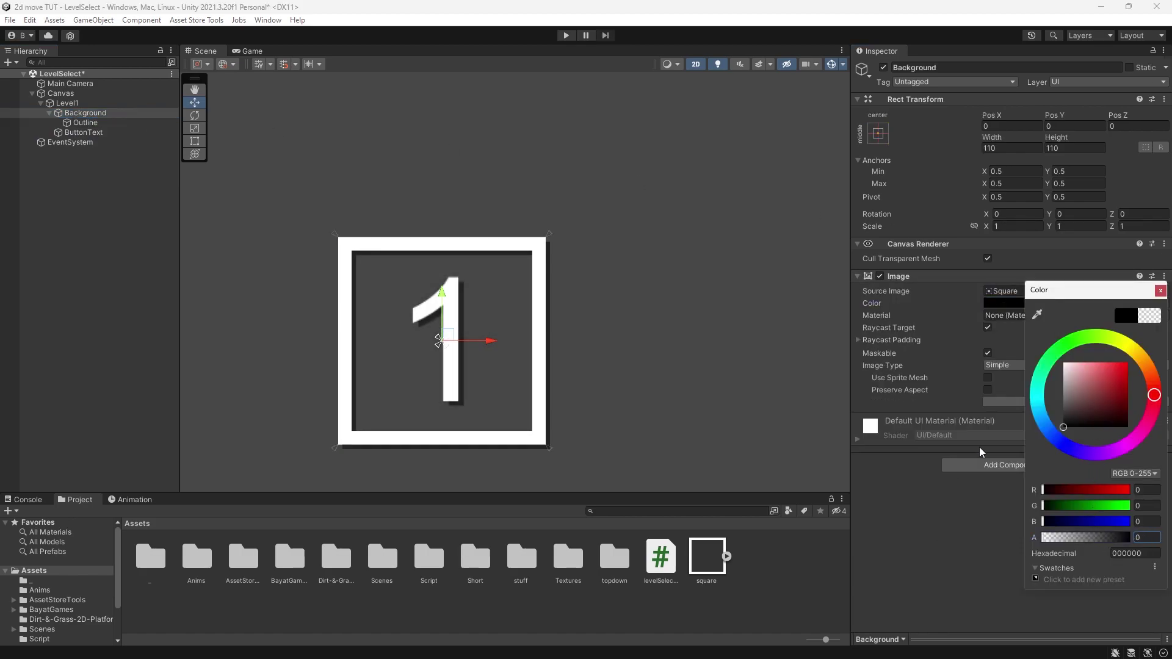
pyautogui.click(569, 231)
pyautogui.click(246, 51)
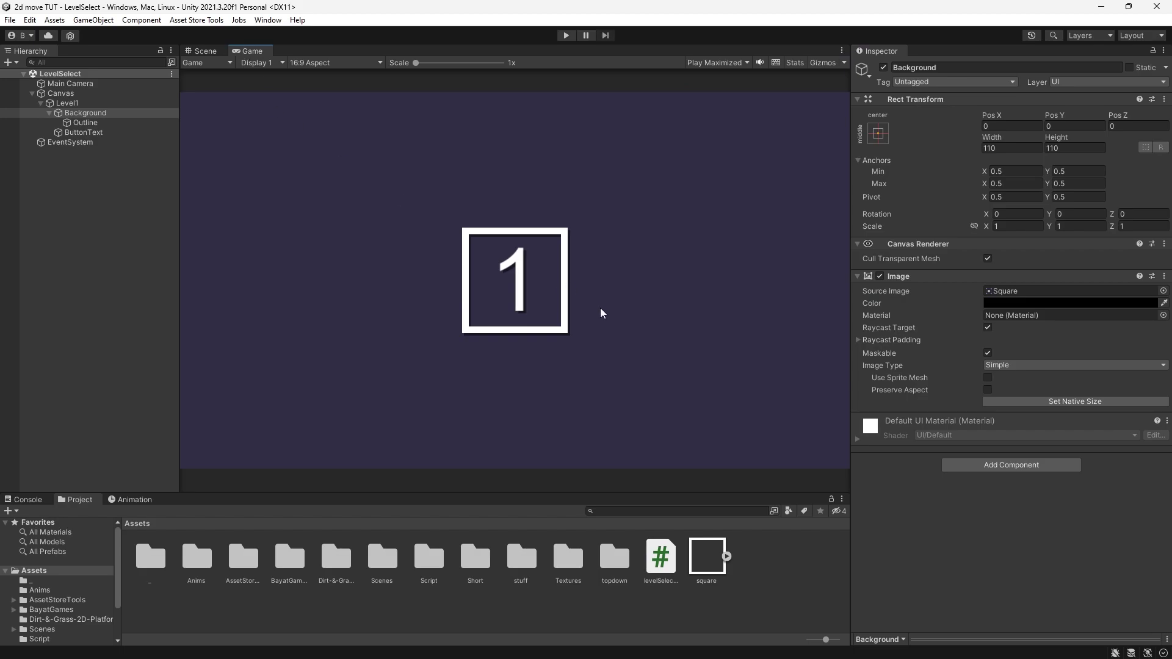
pyautogui.click(113, 220)
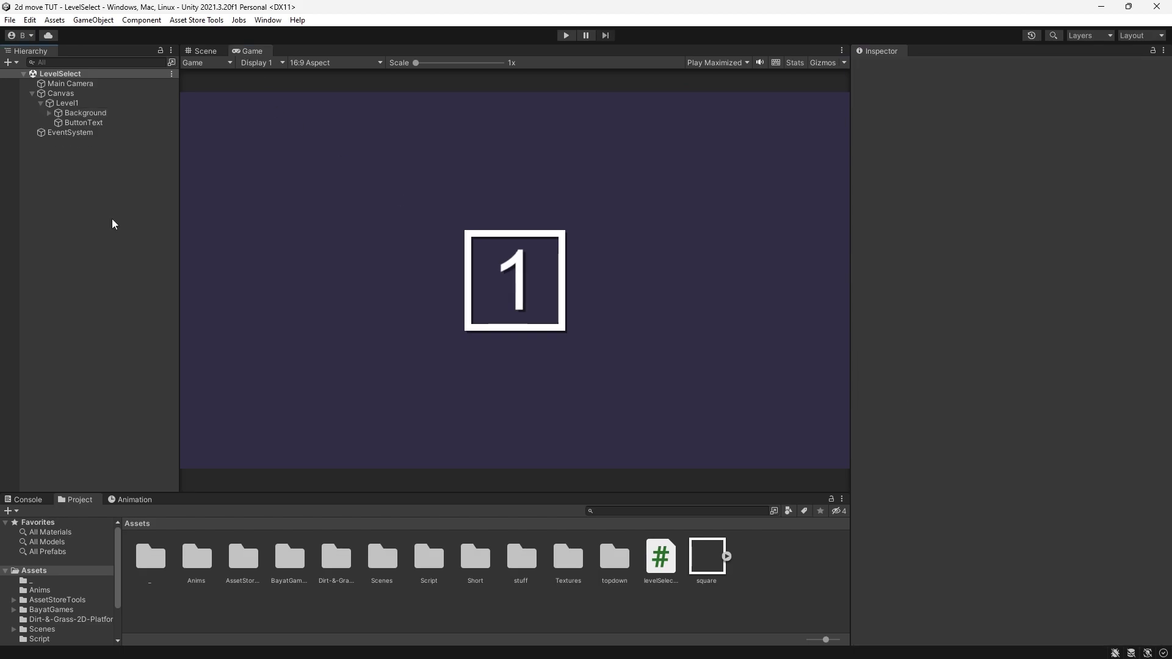
pyautogui.click(67, 102)
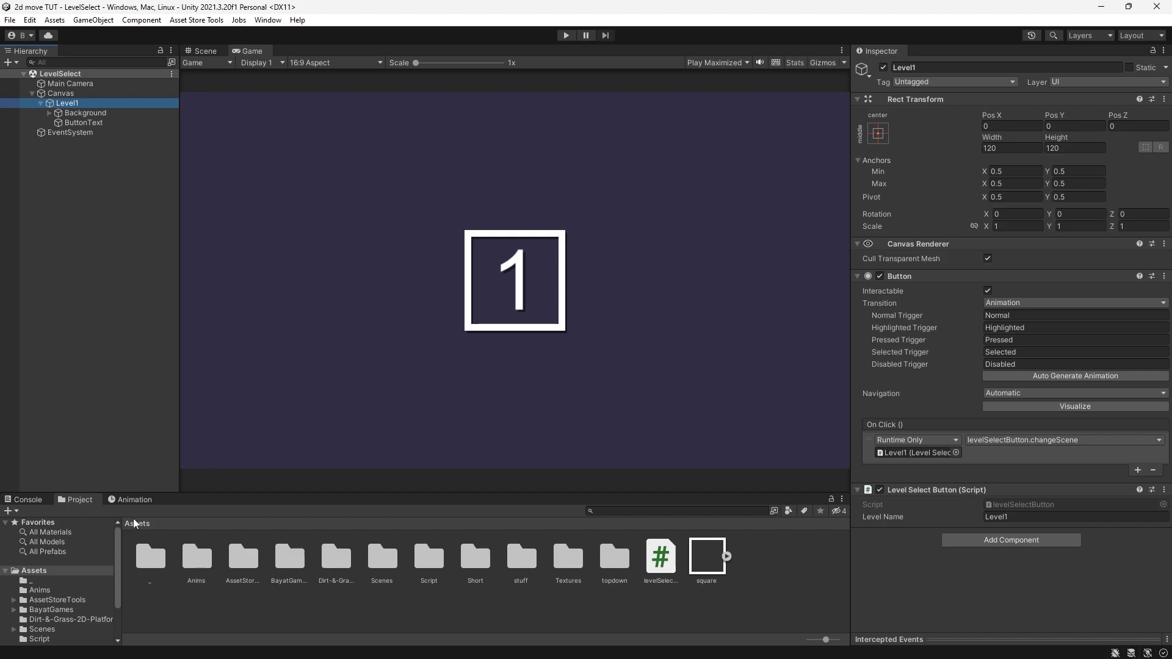
# Create an animator for Level1 with a first clip named buttonHighlighted.
pyautogui.click(125, 500)
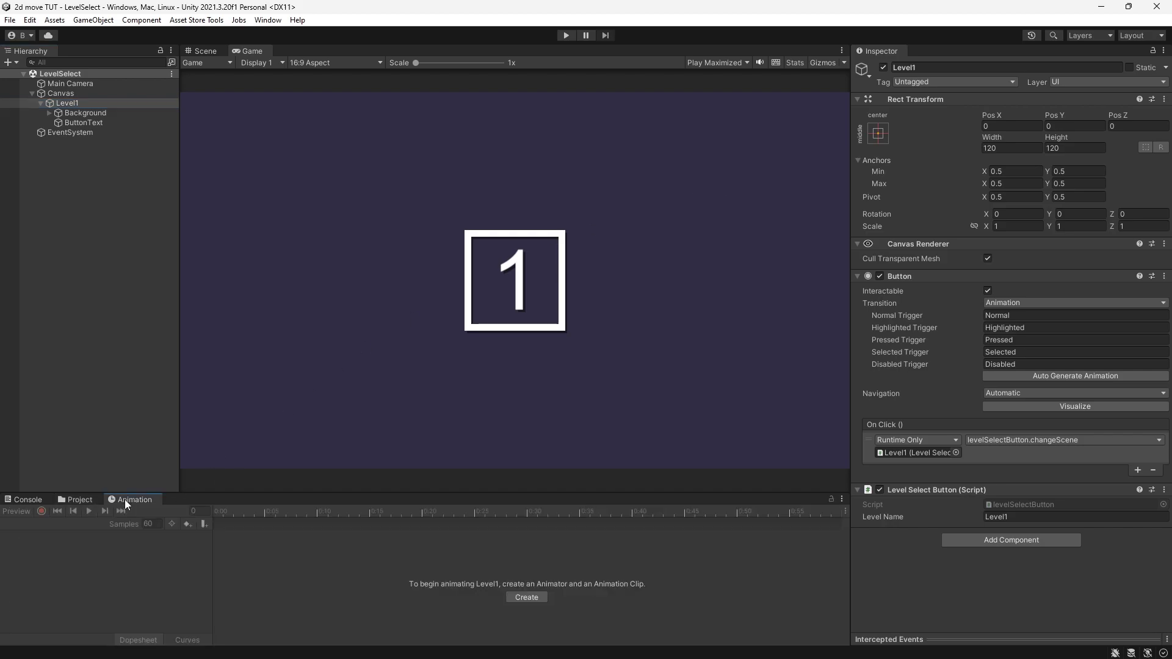
pyautogui.click(513, 597)
pyautogui.write('buttonHighl')
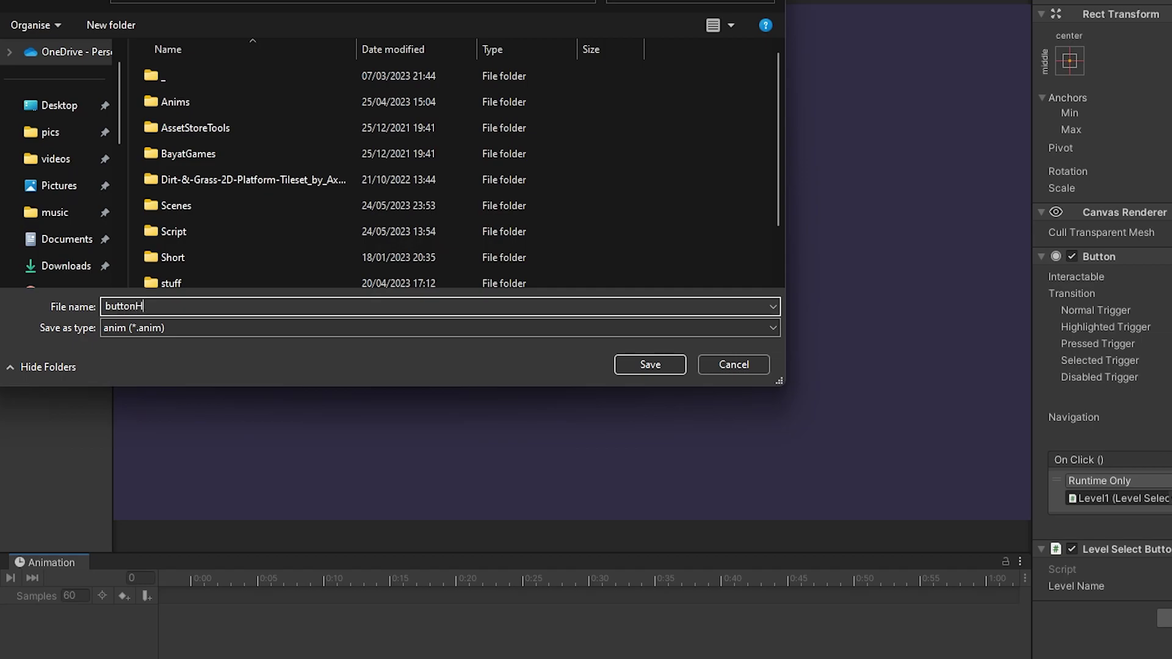
pyautogui.write('ighted')
pyautogui.press('Return')
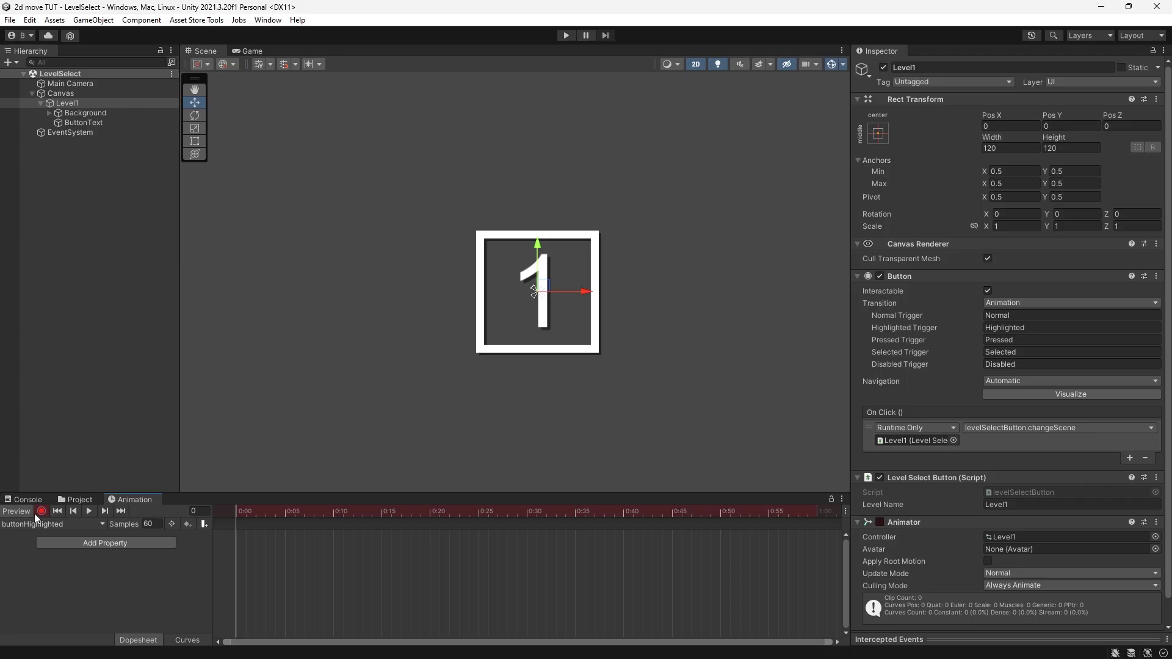
# At frame 15, rotate Background to -45° and raise its opacity slightly.
pyautogui.scroll(1, 409, 508)
pyautogui.click(402, 505)
pyautogui.click(91, 114)
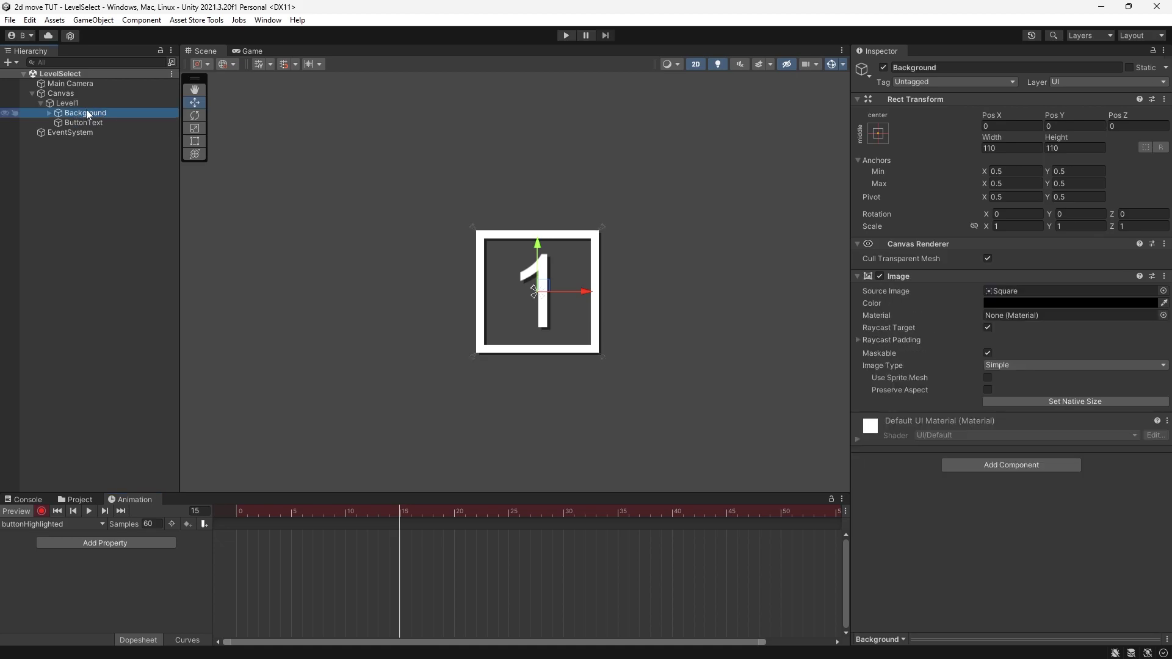
pyautogui.press('e')
pyautogui.moveTo(489, 240); pyautogui.dragTo(516, 361)
pyautogui.click(89, 112)
pyautogui.press('w')
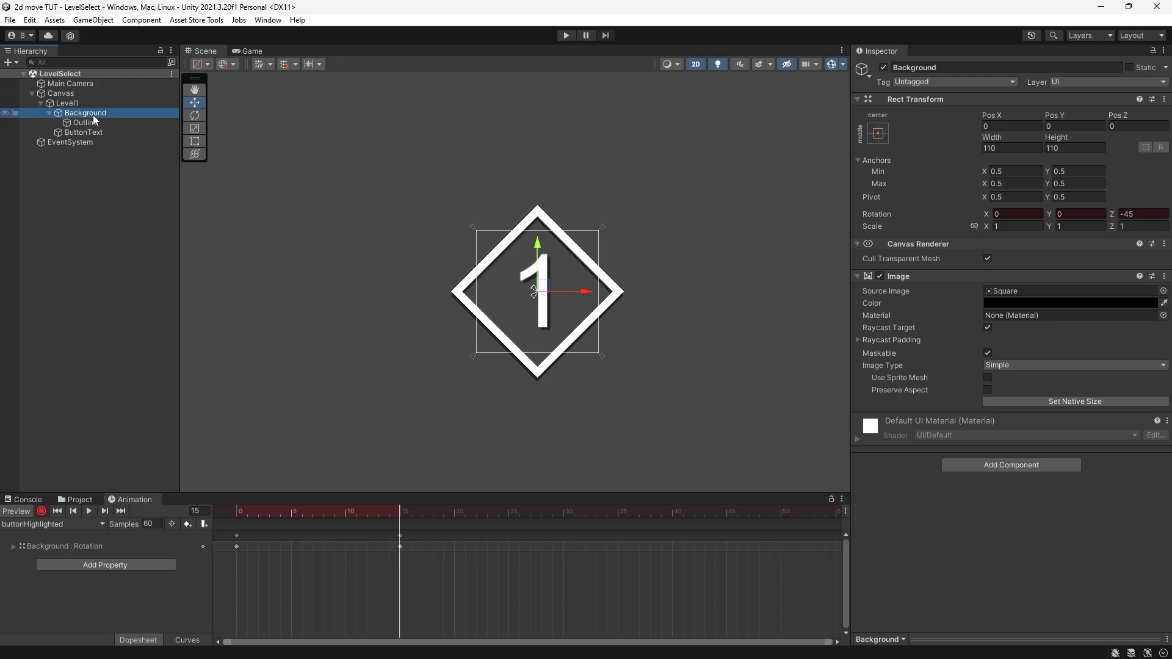
pyautogui.click(1020, 304)
pyautogui.moveTo(1041, 542); pyautogui.dragTo(1059, 545)
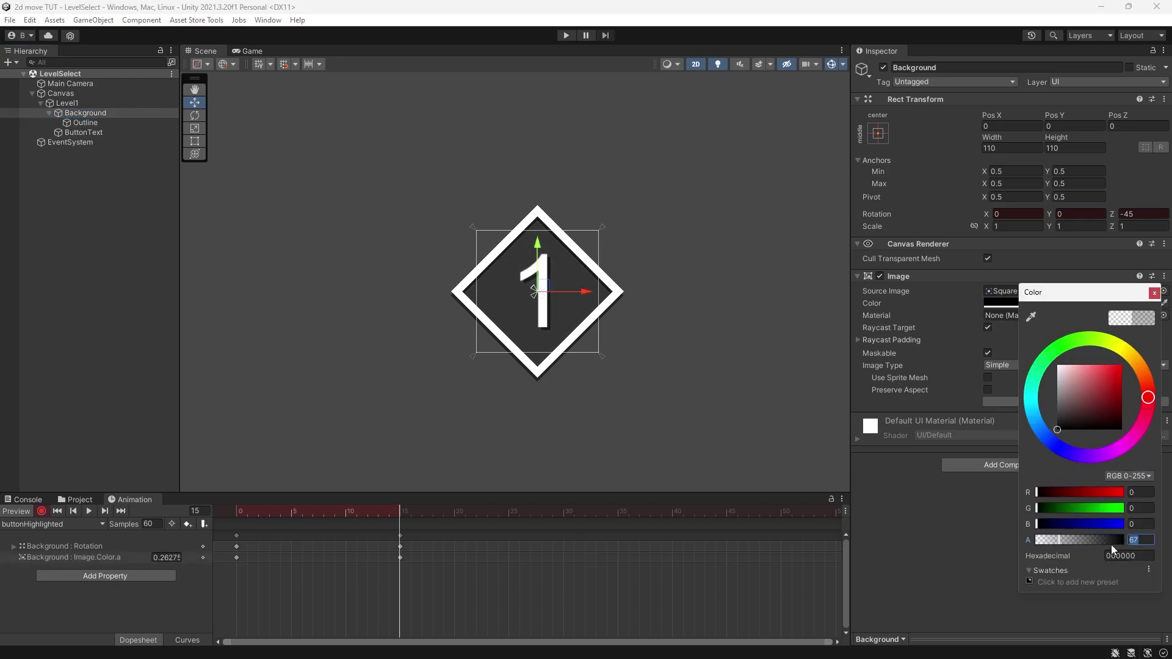
# Preview the buttonHighlighted clip and copy all its keyframes.
pyautogui.moveTo(400, 512)
pyautogui.mouseDown()
pyautogui.moveTo(227, 521)
pyautogui.moveTo(399, 510)
pyautogui.mouseUp()
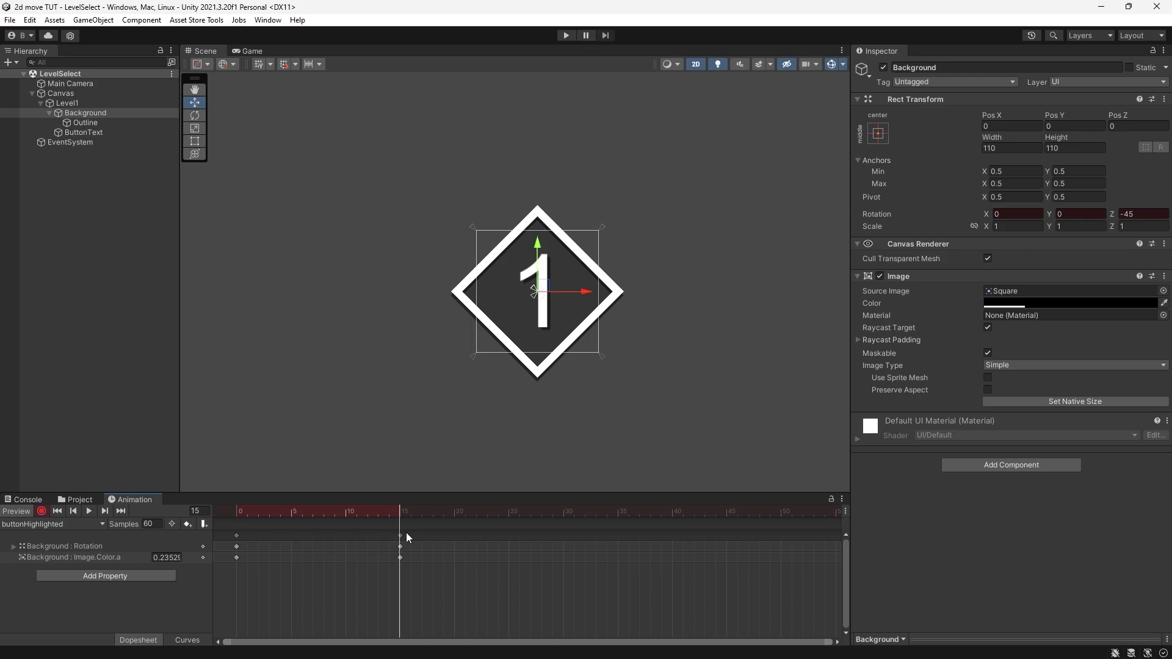
pyautogui.click(367, 512)
pyautogui.moveTo(390, 575); pyautogui.dragTo(218, 527)
pyautogui.hotkey('ctrl', 'c')
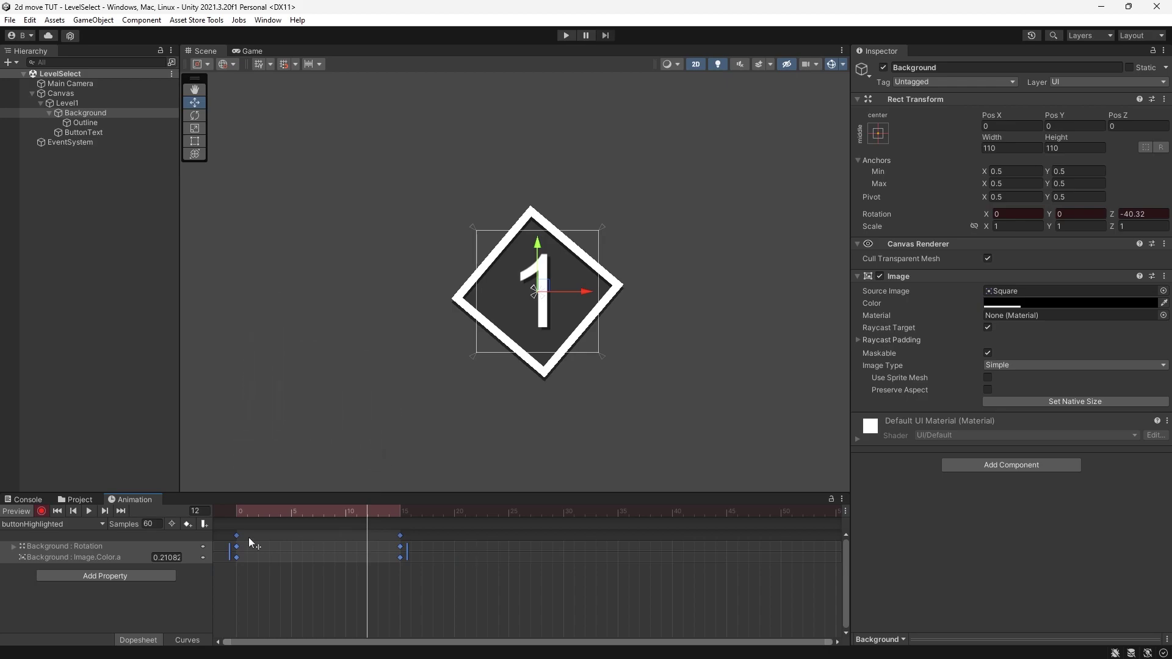
pyautogui.click(68, 524)
# Create a buttonNormal clip from the pasted keys, moving the frame-15 keys to frame 0.
pyautogui.click(70, 640)
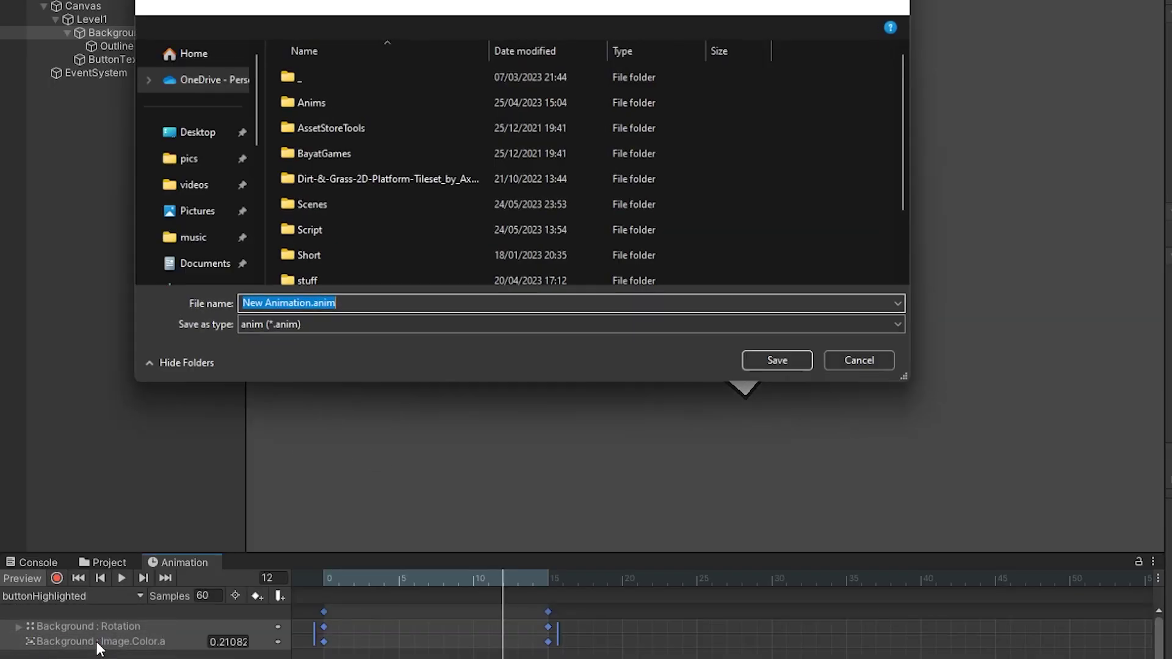
pyautogui.write('buttonNormal')
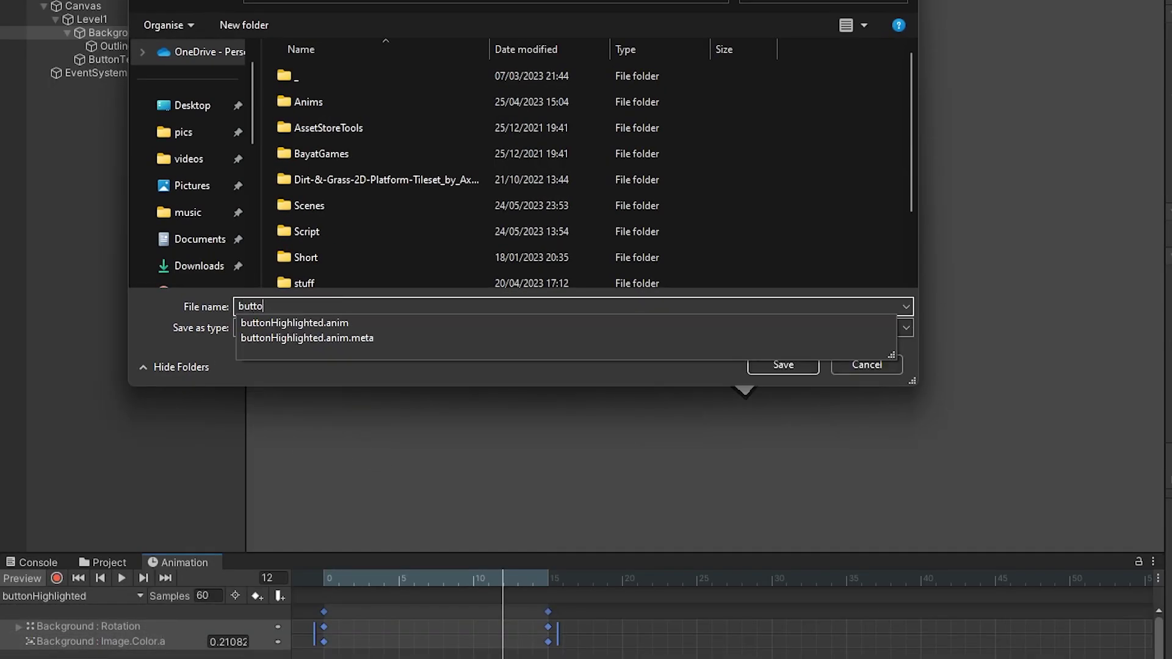
pyautogui.press('Return')
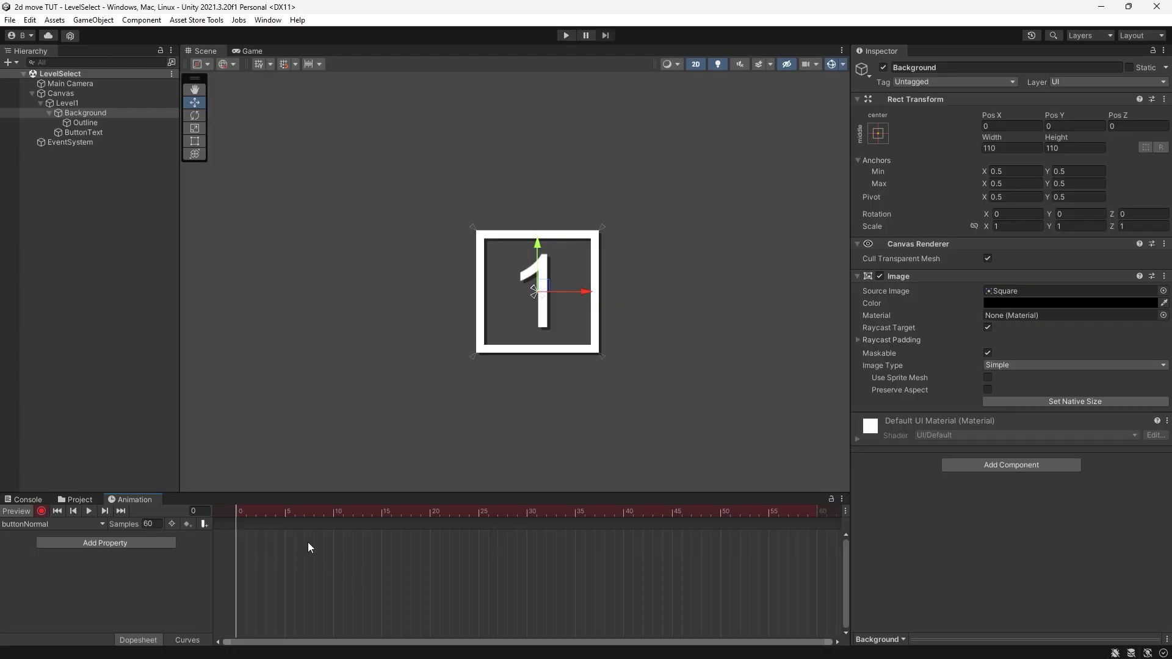
pyautogui.hotkey('ctrl', 'v')
pyautogui.scroll(2, 386, 536)
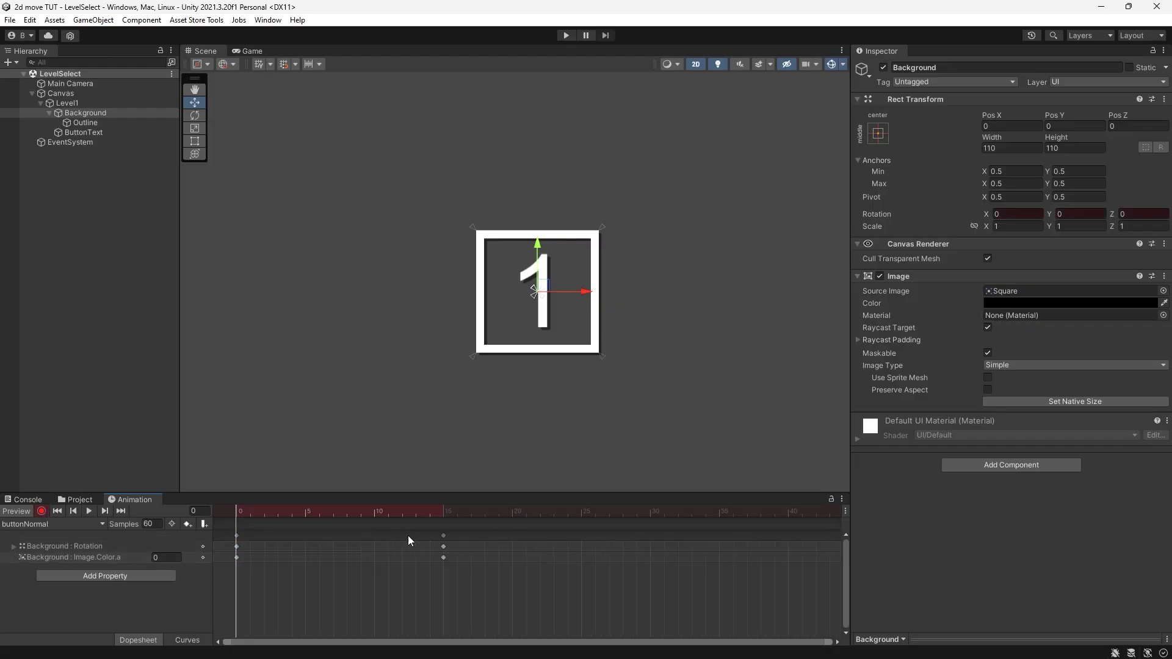
pyautogui.moveTo(444, 557); pyautogui.dragTo(444, 554)
pyautogui.moveTo(279, 596); pyautogui.dragTo(220, 531)
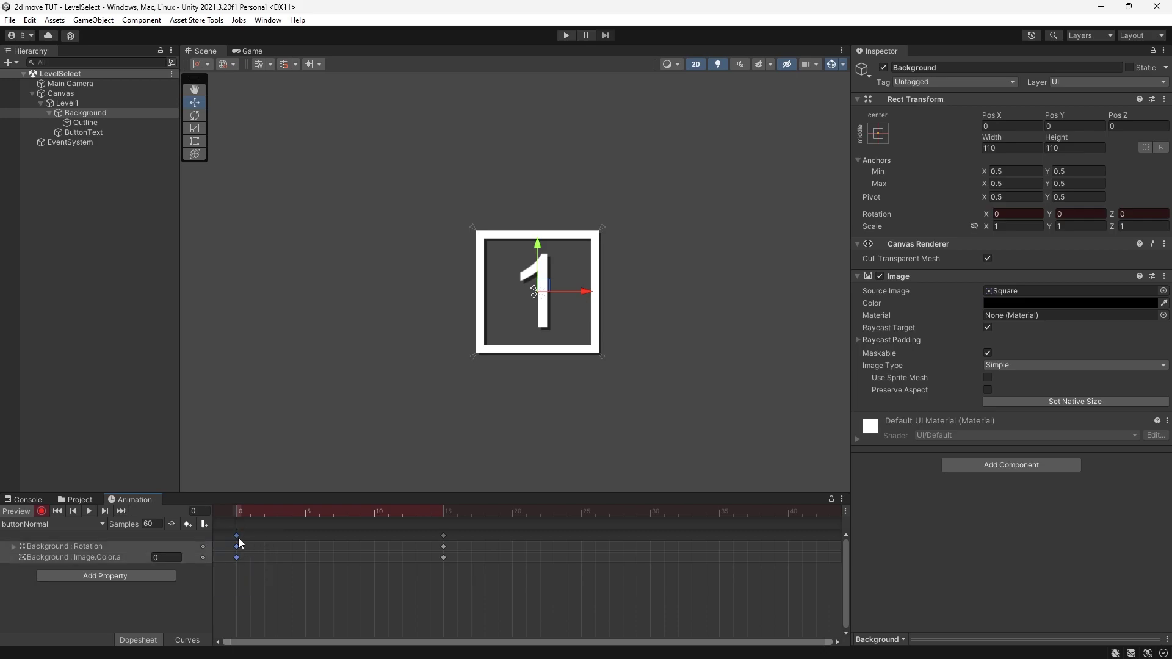
pyautogui.click(443, 536)
pyautogui.moveTo(444, 536); pyautogui.dragTo(376, 514)
# Inspect the buttonHighlighted and buttonNormal clip assets, then reselect the Level1 button.
pyautogui.click(69, 502)
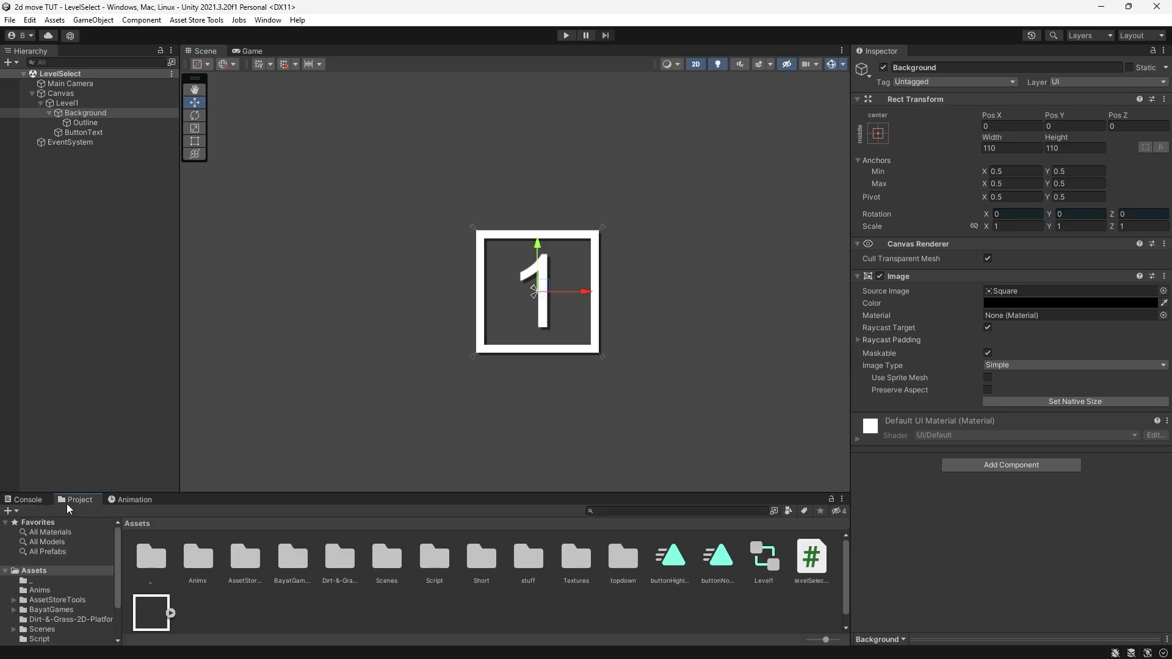
pyautogui.click(670, 556)
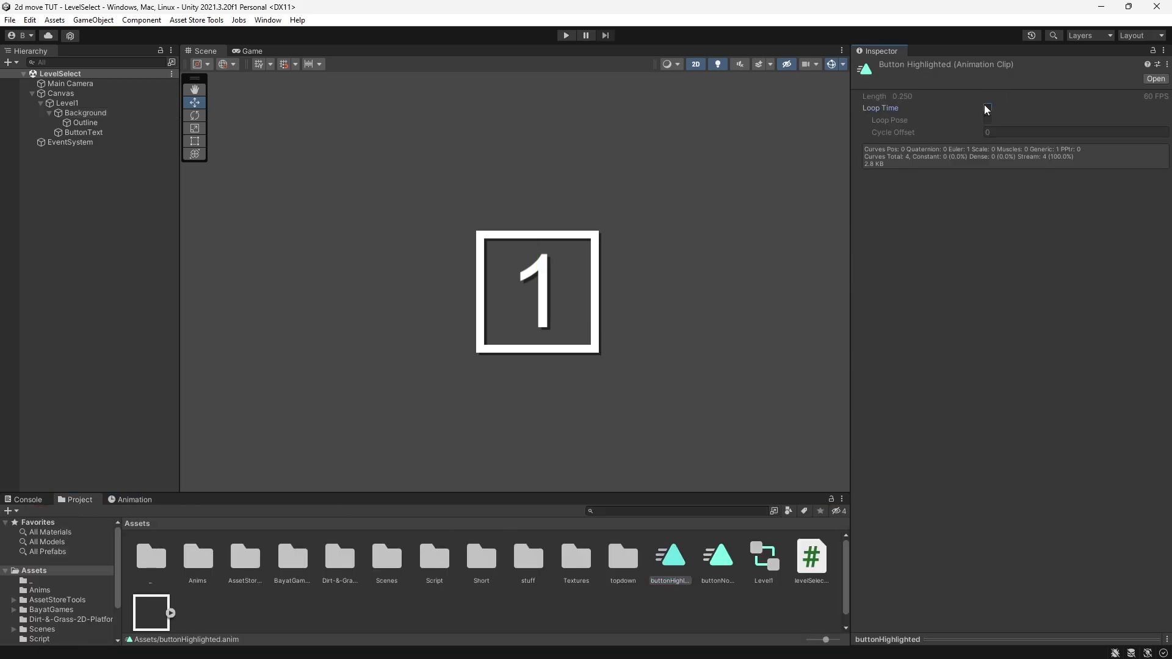
pyautogui.click(708, 571)
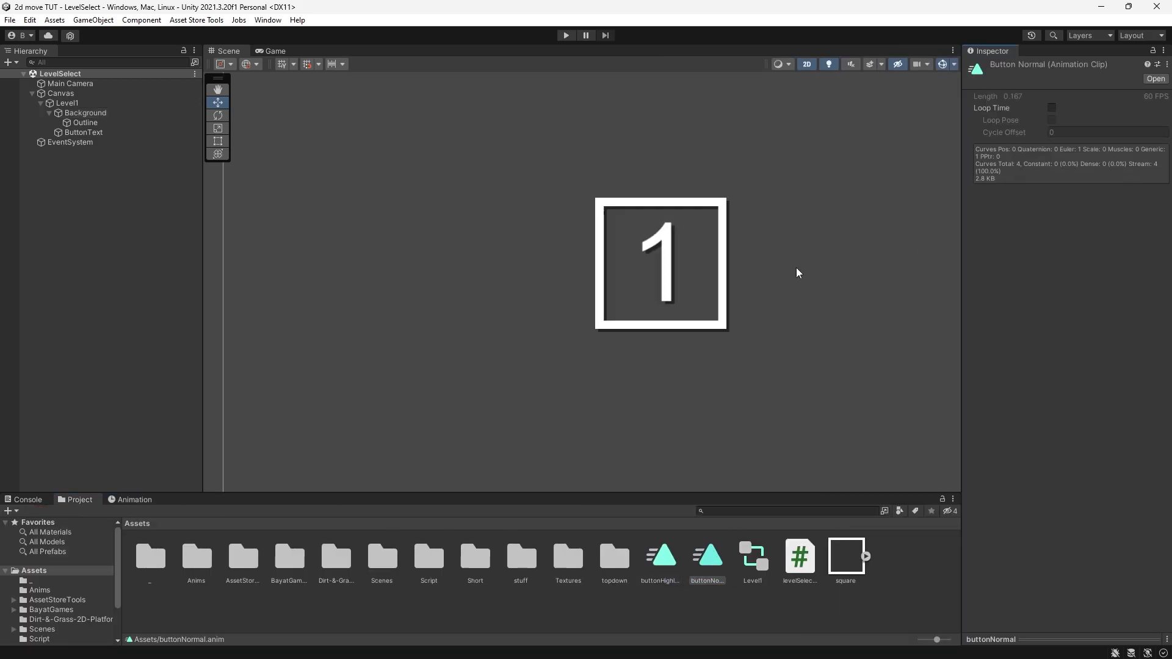
pyautogui.moveTo(796, 268); pyautogui.dragTo(679, 318)
pyautogui.press('w')
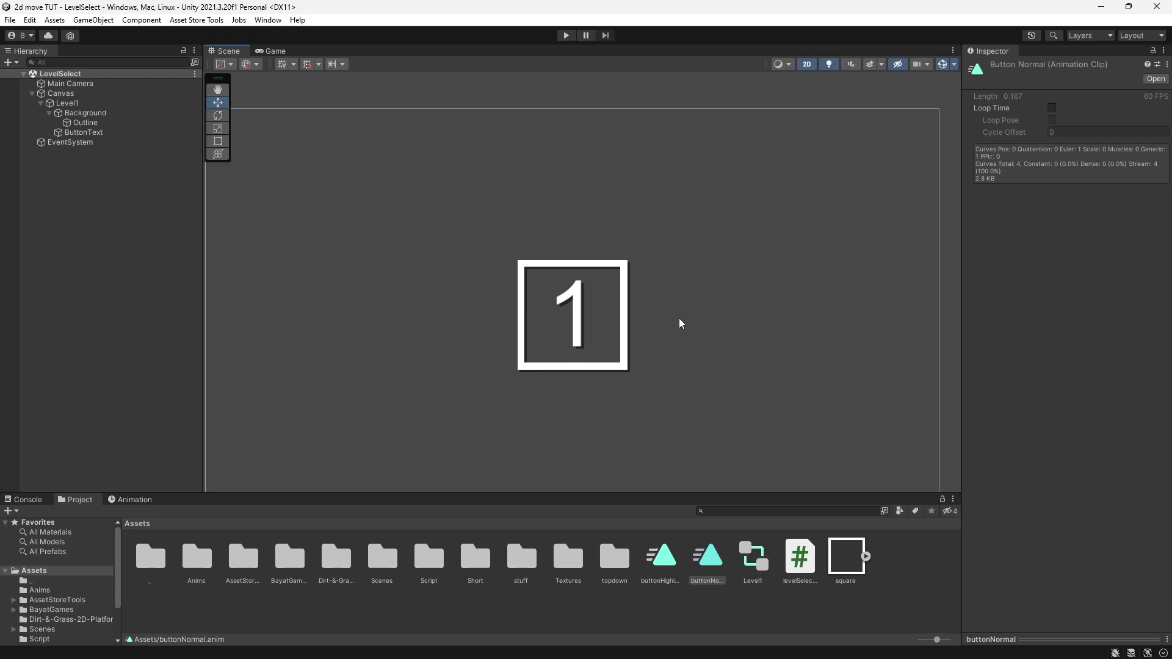
pyautogui.click(679, 318)
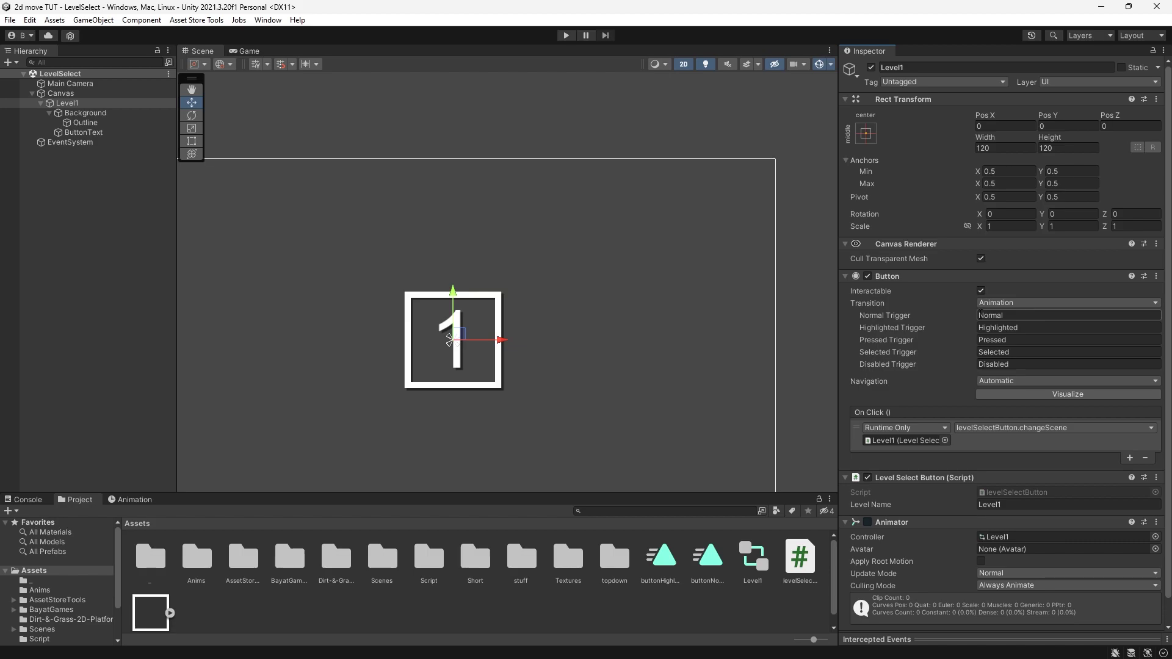
# Open the Animator window and make buttonNormal the default state.
pyautogui.click(268, 20)
pyautogui.moveTo(309, 261)
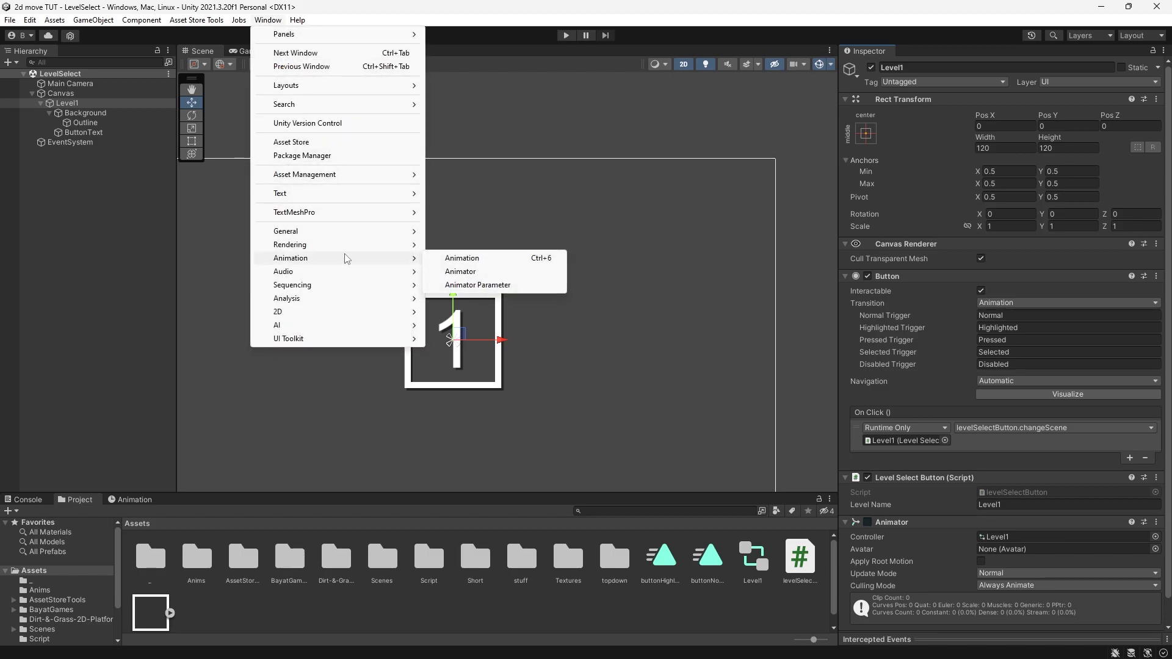
pyautogui.click(468, 271)
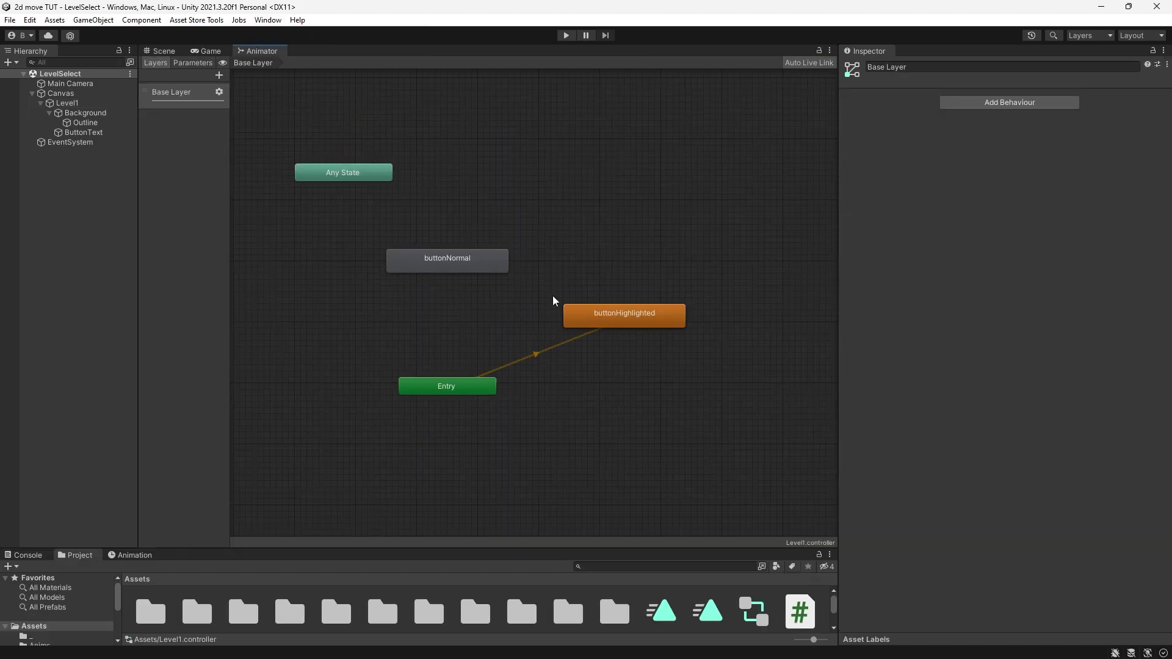
pyautogui.click(499, 447)
pyautogui.rightClick(499, 447)
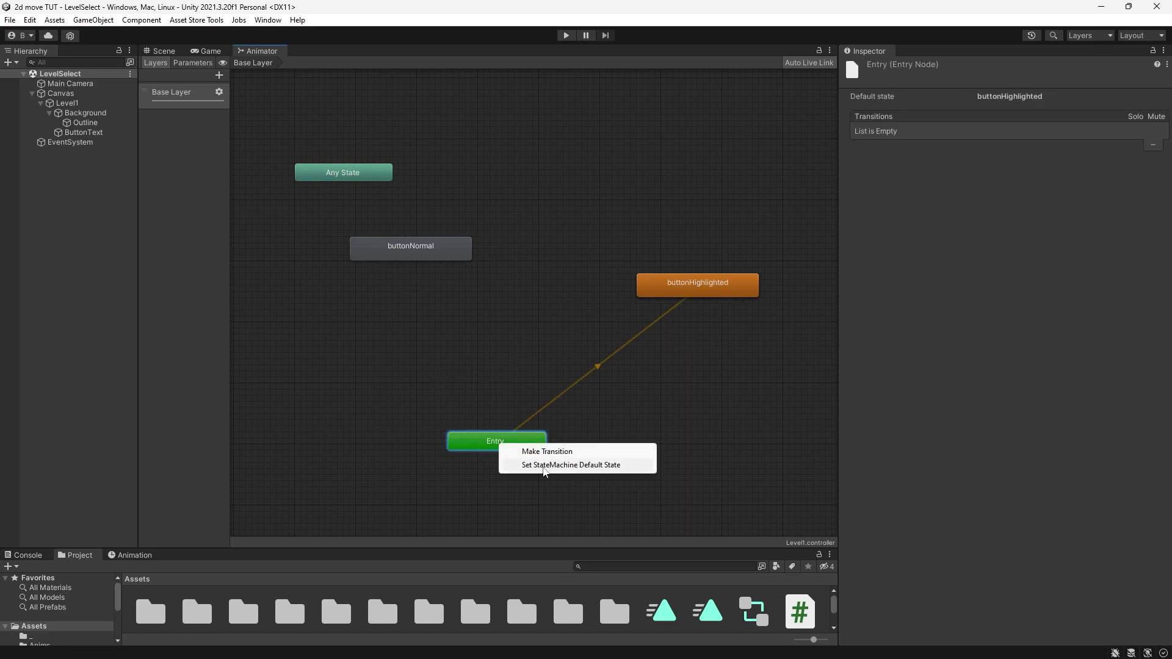
pyautogui.click(549, 461)
pyautogui.click(413, 257)
# Add a buttonNormal → buttonHighlighted transition with exit time off and 0.1 s duration.
pyautogui.rightClick(408, 246)
pyautogui.click(445, 251)
pyautogui.click(695, 297)
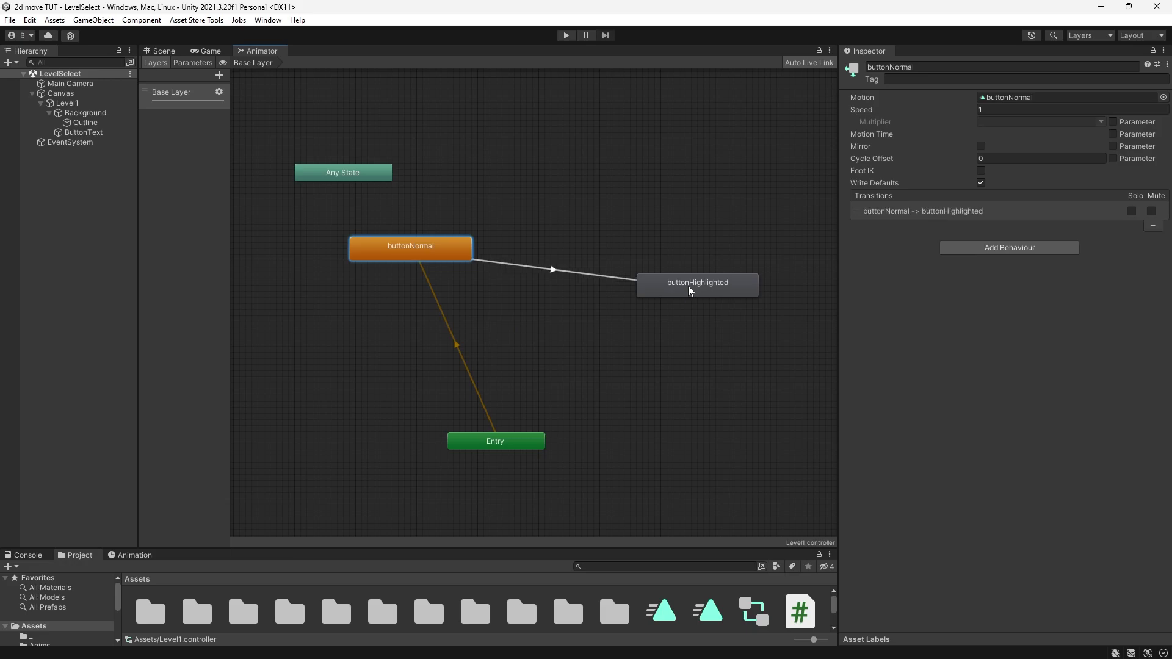
pyautogui.click(555, 270)
pyautogui.click(857, 196)
pyautogui.click(971, 182)
pyautogui.click(999, 230)
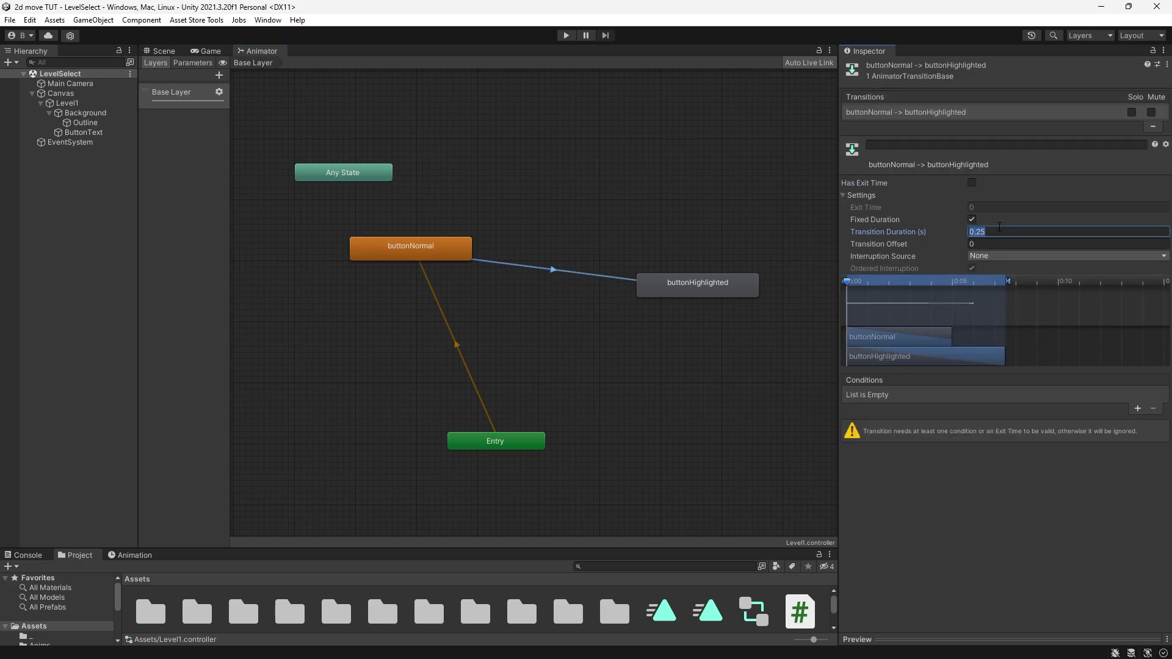
pyautogui.write('.1')
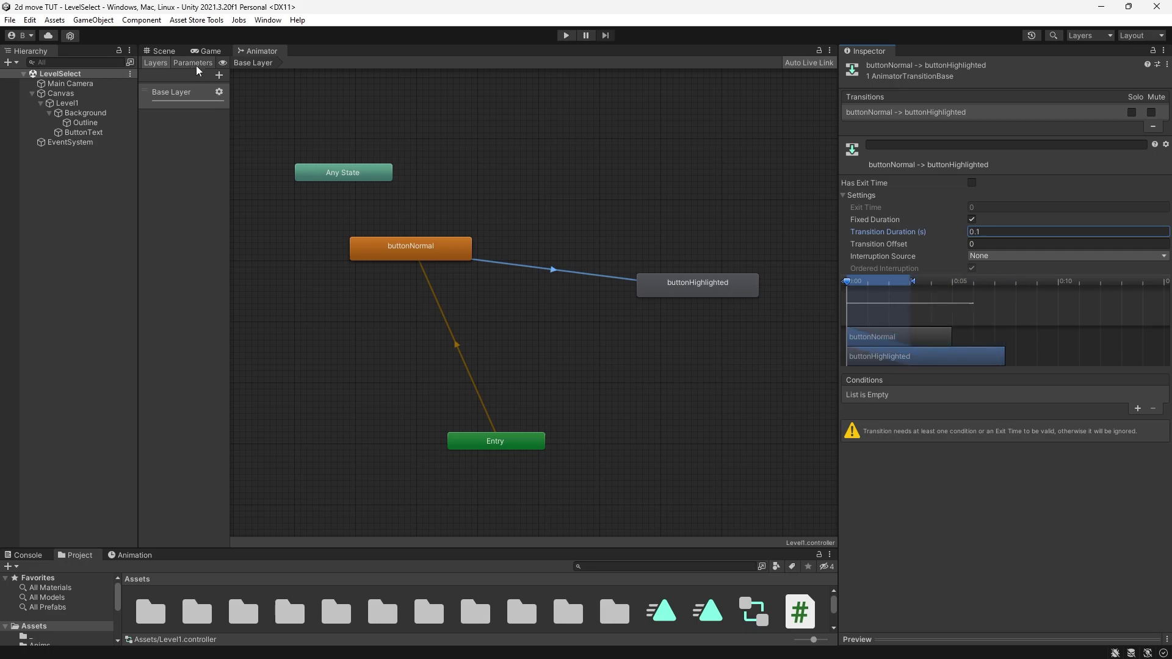
# Show the Animator's parameters list and reselect the Level1 button.
pyautogui.click(200, 64)
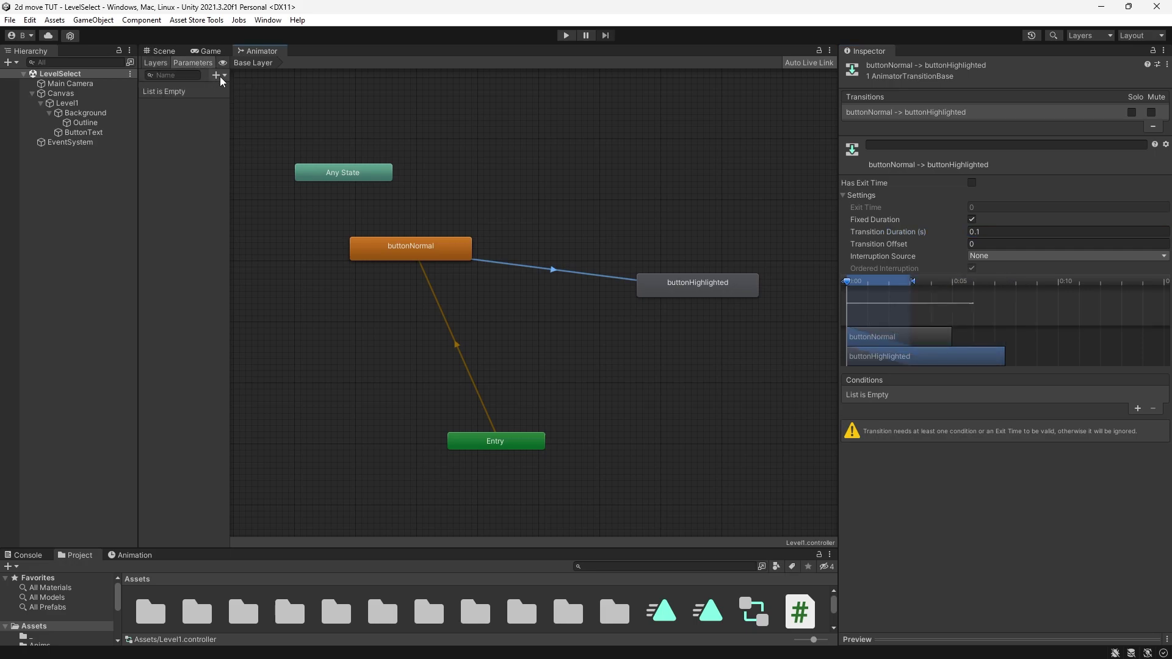
pyautogui.click(217, 75)
pyautogui.click(78, 104)
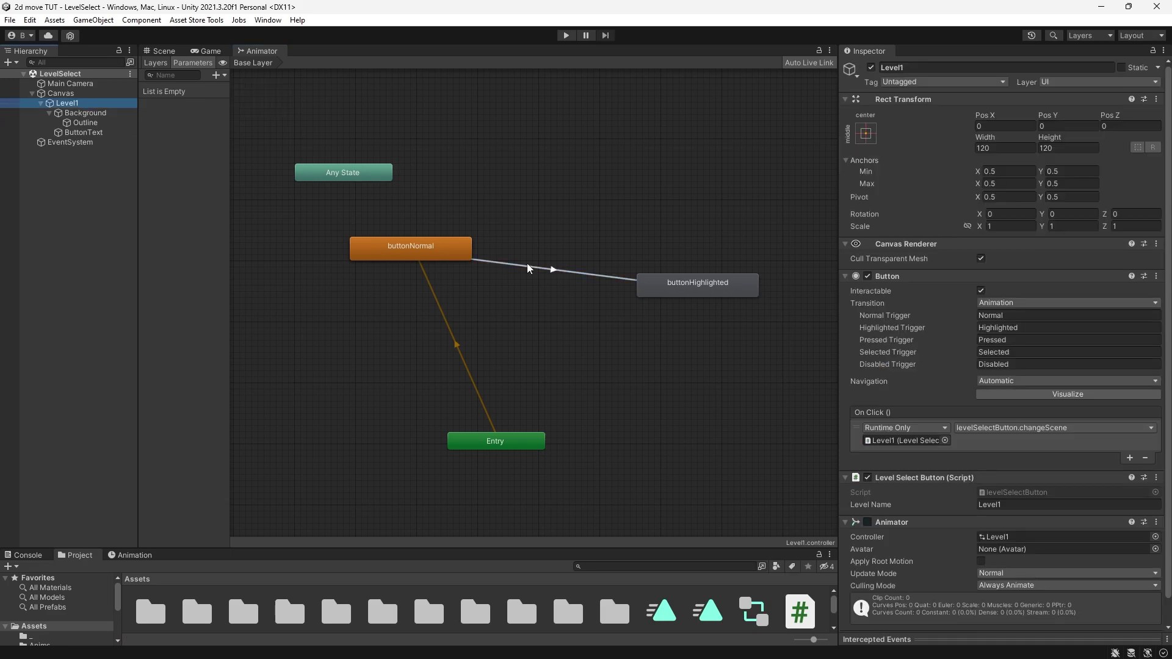
# Add a Highlighted trigger as the condition on buttonNormal → buttonHighlighted.
pyautogui.click(219, 74)
pyautogui.click(249, 130)
pyautogui.write('Highlighted')
pyautogui.click(570, 273)
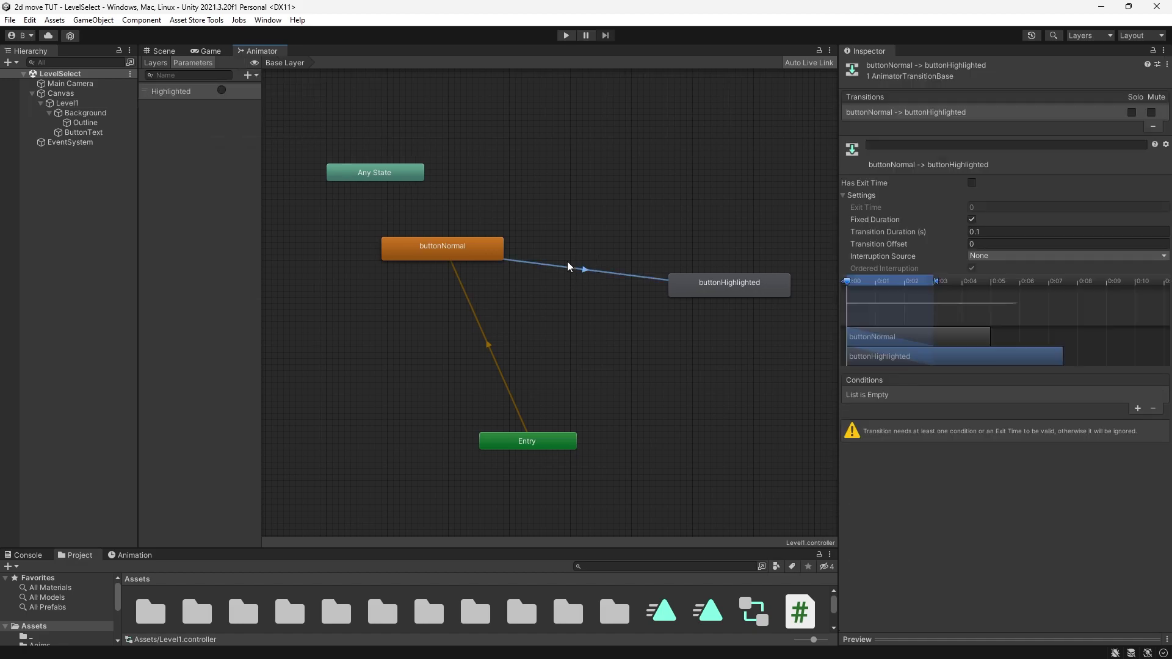
pyautogui.click(1138, 409)
pyautogui.click(895, 395)
# Make a transition from buttonHighlighted back to buttonNormal.
pyautogui.click(730, 287)
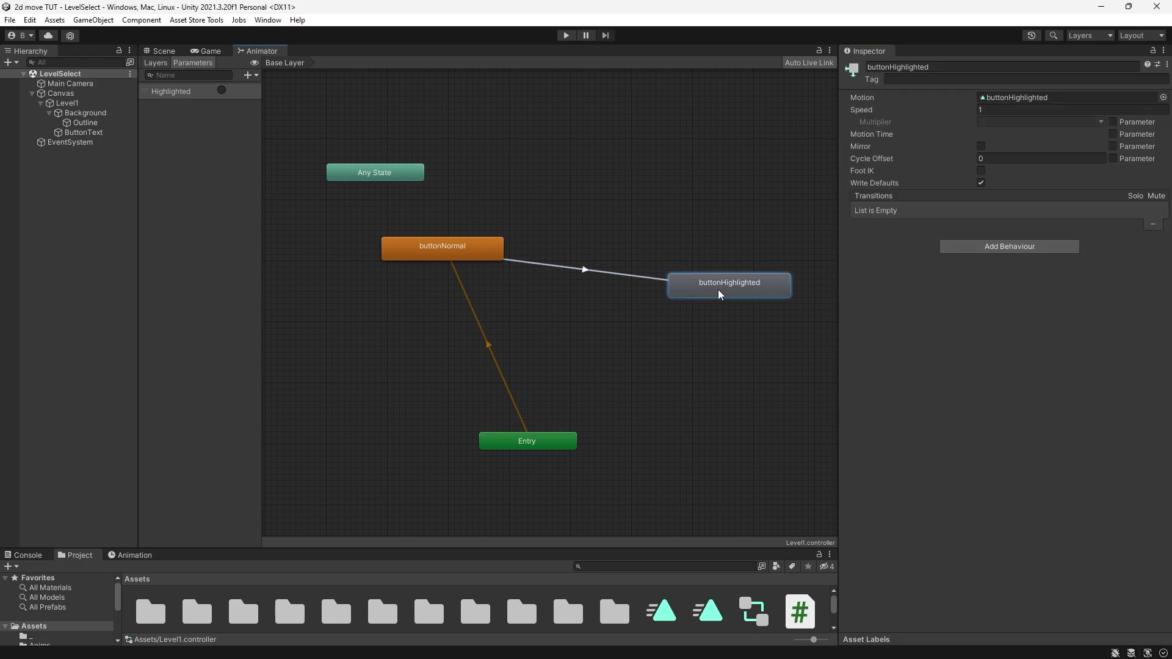
pyautogui.rightClick(741, 299)
pyautogui.click(758, 294)
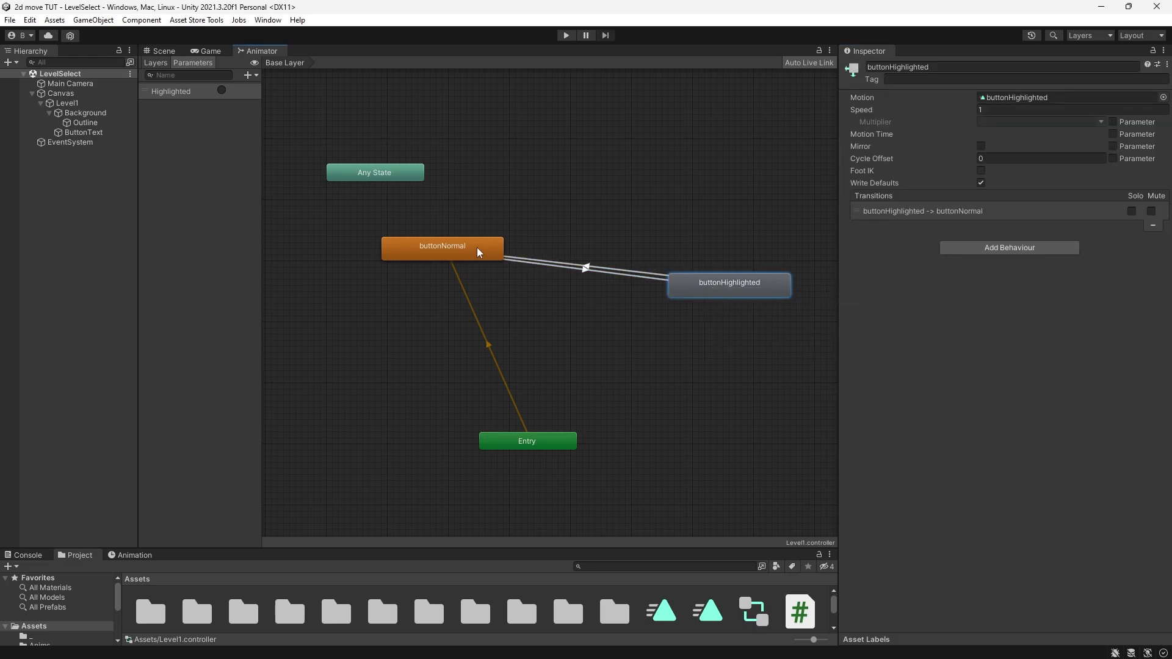
pyautogui.click(442, 248)
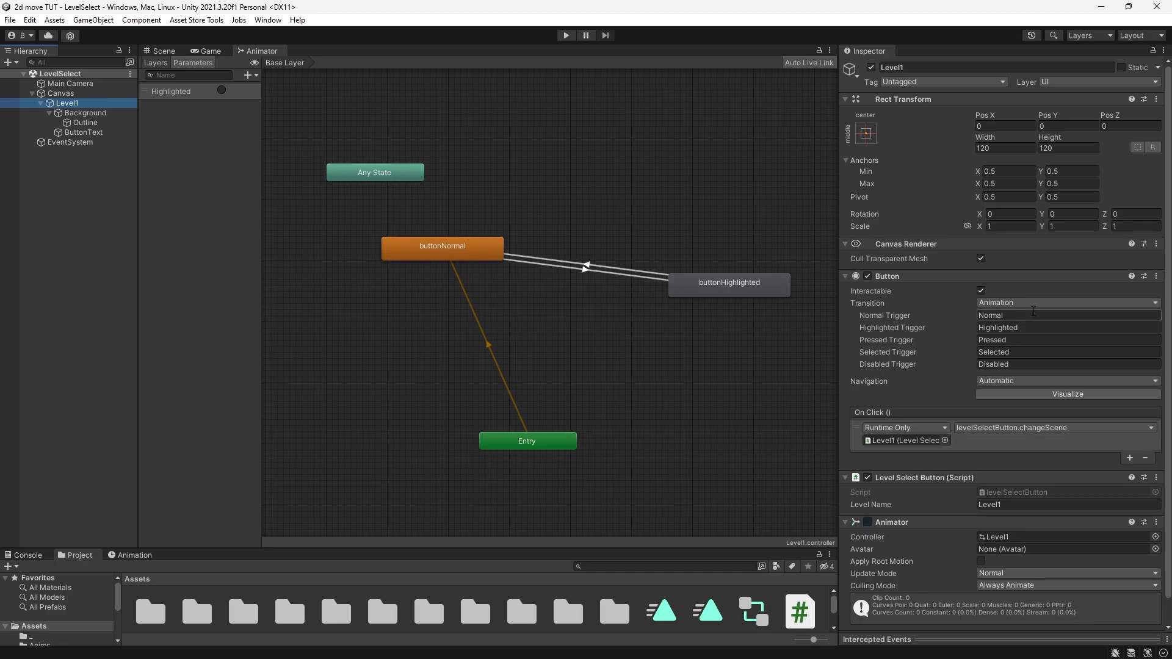
# Add a Normal trigger as the return transition's condition and turn off its exit time.
pyautogui.click(248, 74)
pyautogui.click(275, 131)
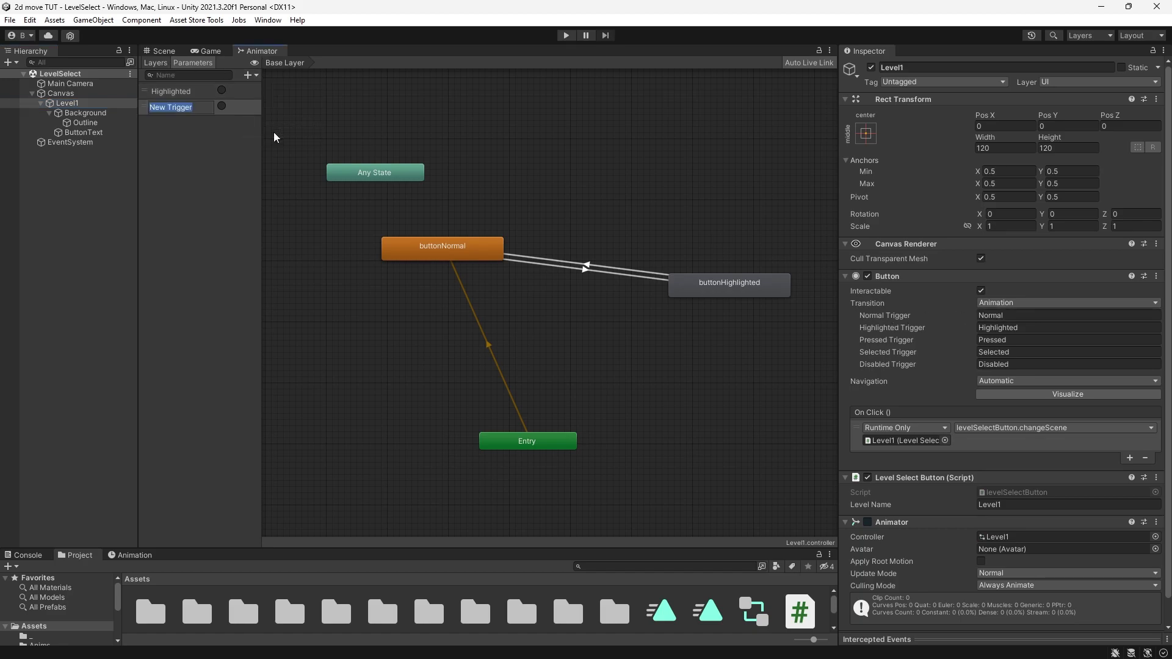
pyautogui.write('Normal')
pyautogui.press('Return')
pyautogui.click(587, 268)
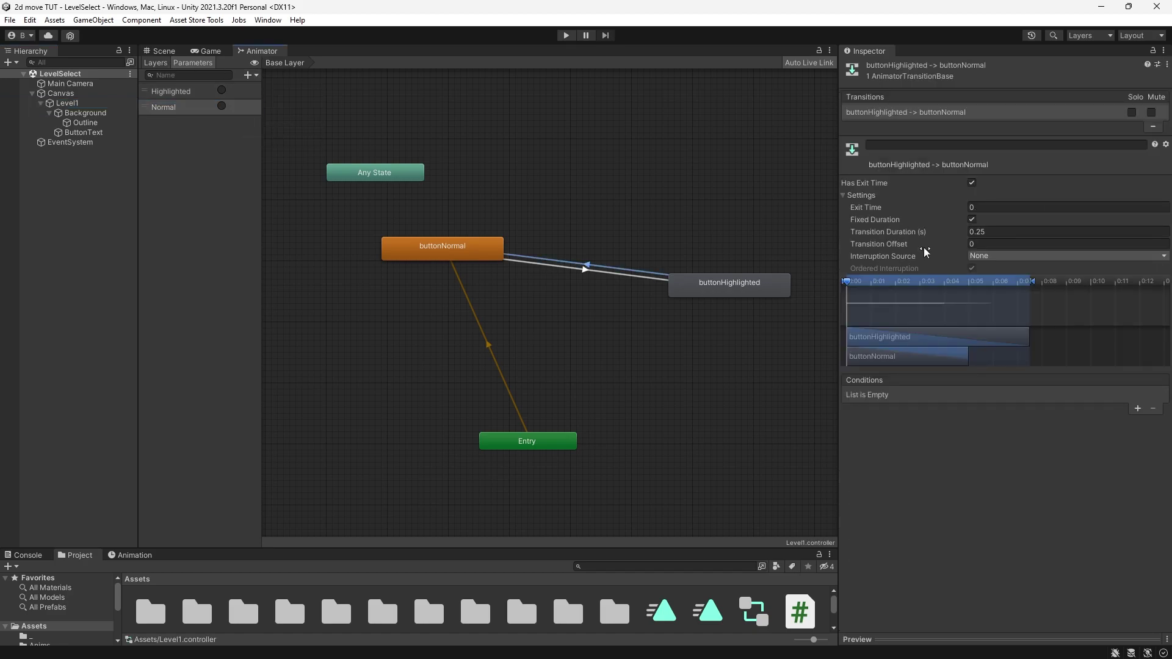
pyautogui.click(1138, 408)
pyautogui.click(916, 395)
pyautogui.click(879, 428)
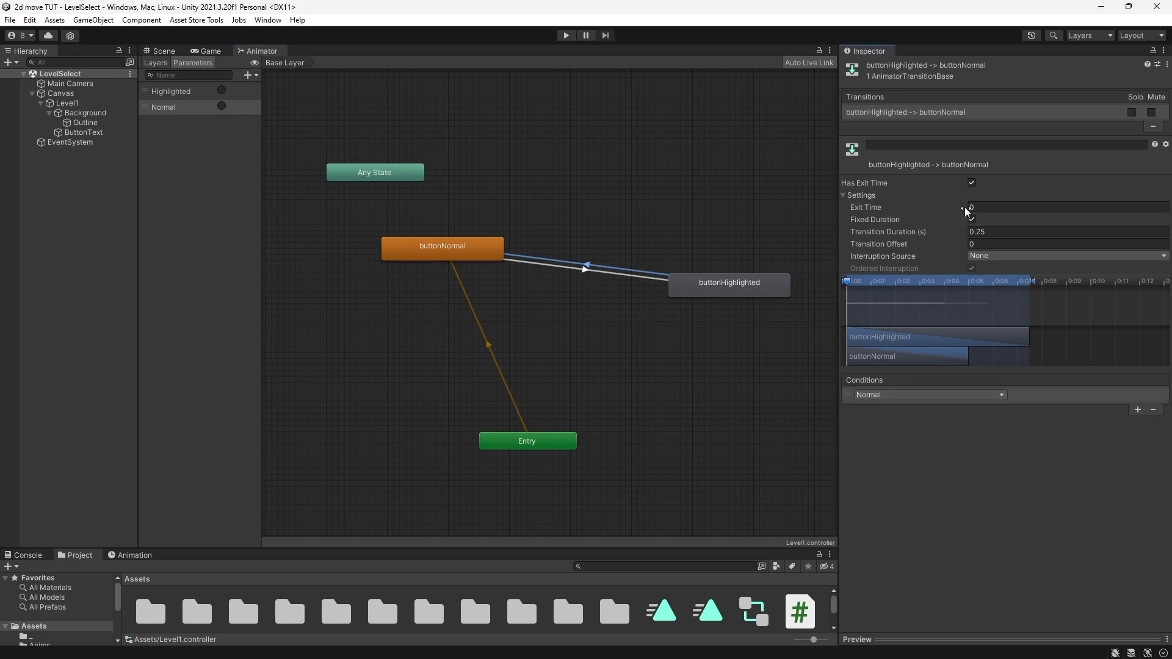
pyautogui.click(972, 183)
pyautogui.click(1006, 232)
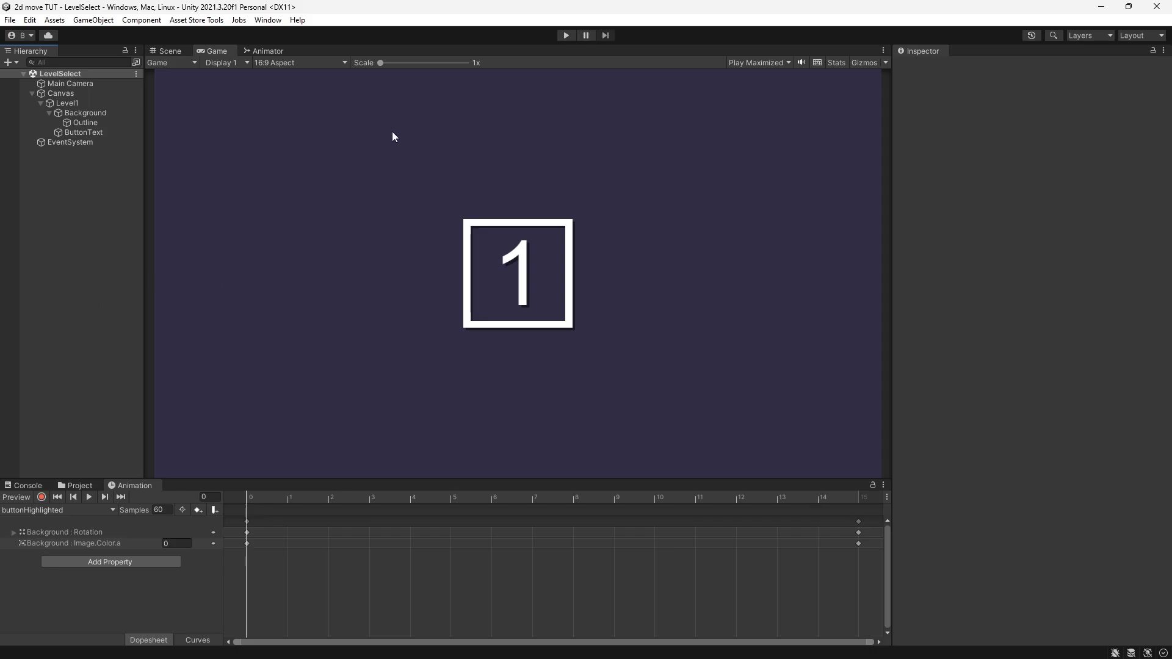
# Play-test the button's hover animation, stop, and return to the Animator graph.
pyautogui.click(566, 35)
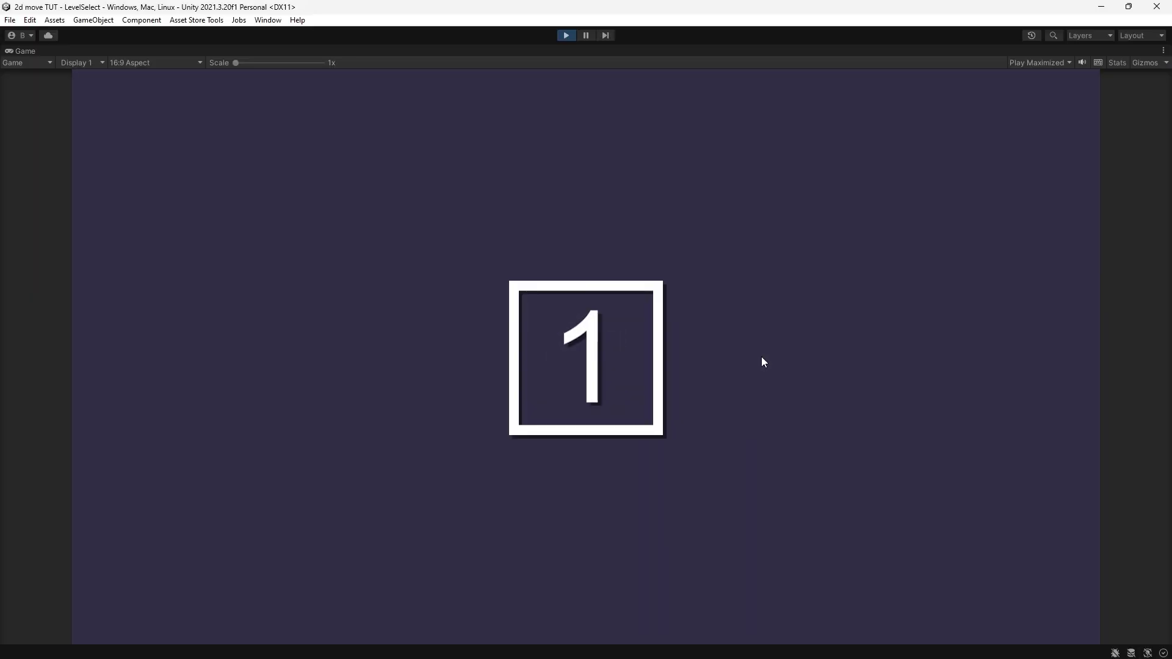
pyautogui.click(566, 35)
pyautogui.click(275, 52)
pyautogui.click(539, 426)
# Add an empty state named Start and make it the default state.
pyautogui.click(459, 234)
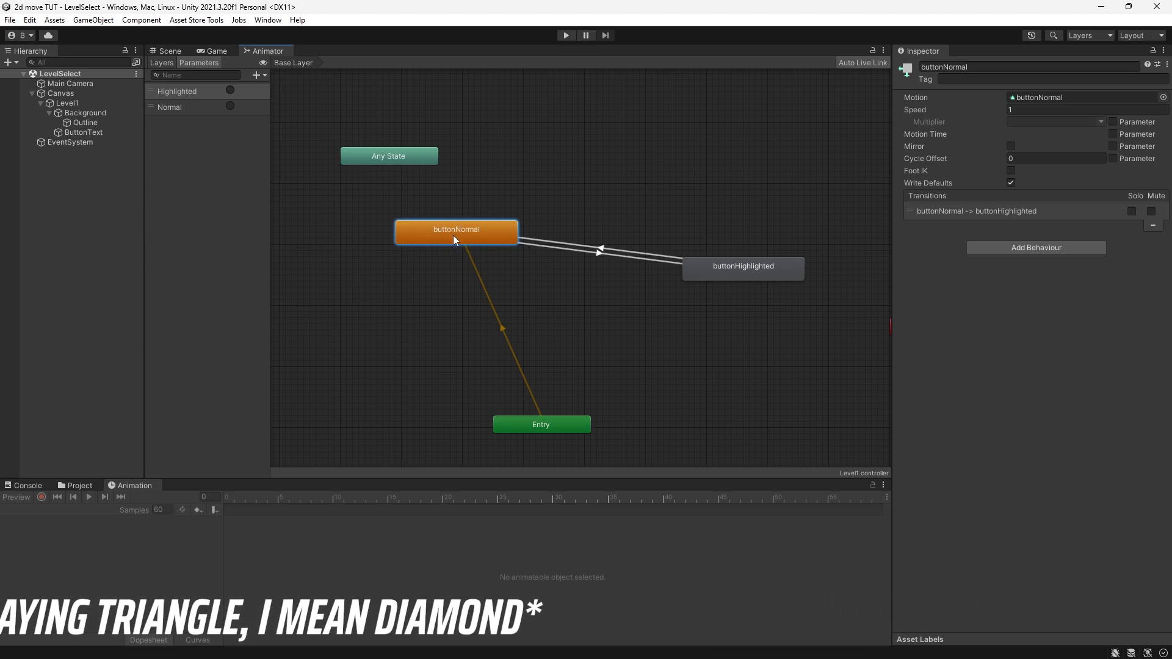
pyautogui.moveTo(536, 427); pyautogui.dragTo(548, 431)
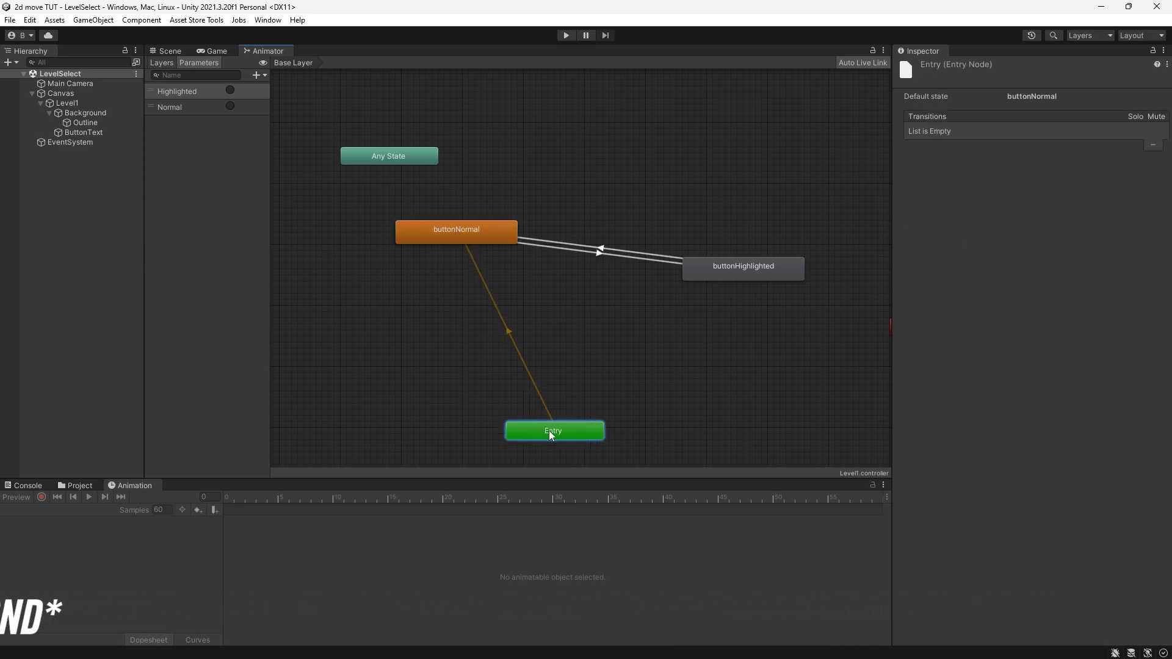
pyautogui.rightClick(424, 328)
pyautogui.click(607, 332)
pyautogui.click(471, 344)
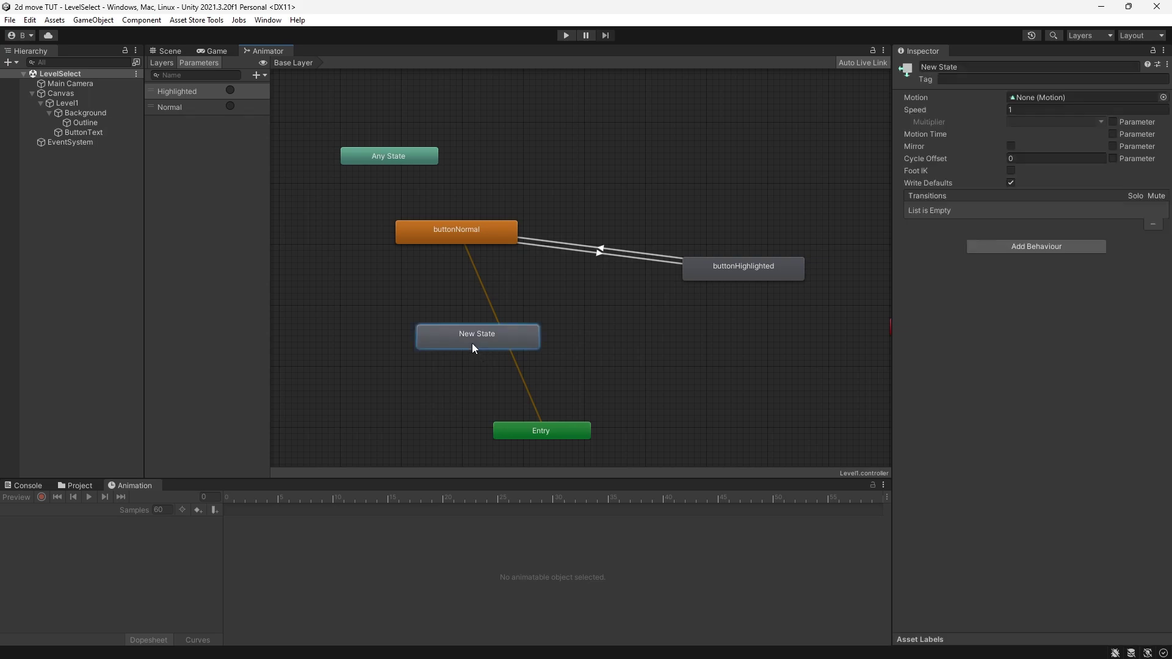
pyautogui.click(1026, 67)
pyautogui.write('Start')
pyautogui.rightClick(546, 429)
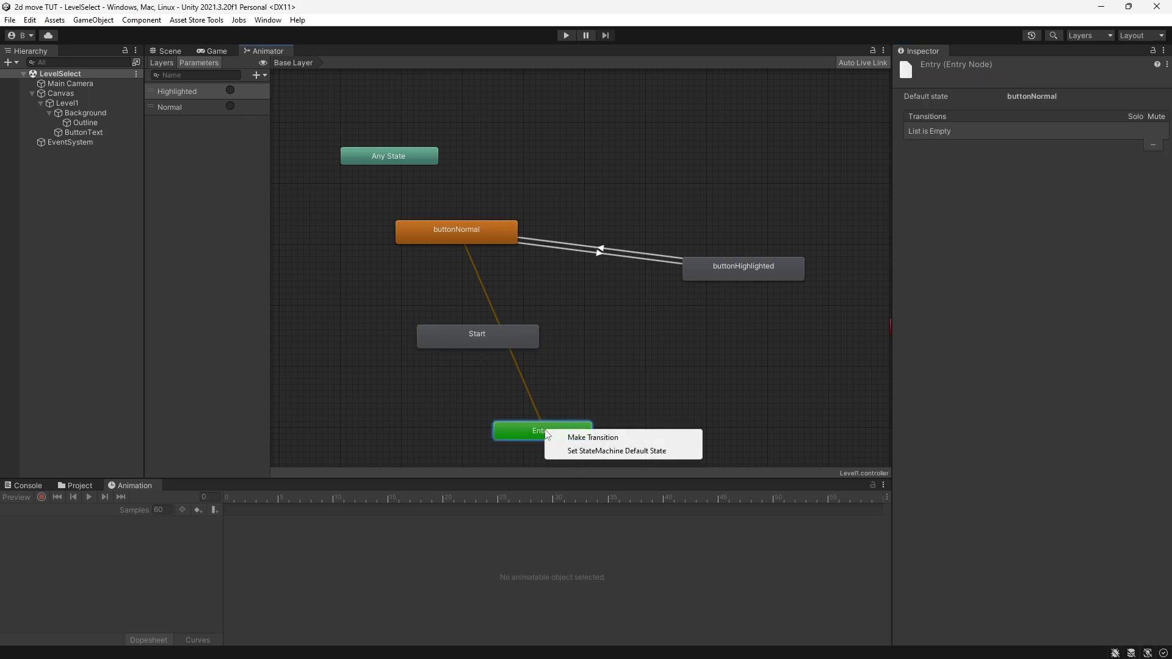
pyautogui.click(596, 452)
pyautogui.click(492, 339)
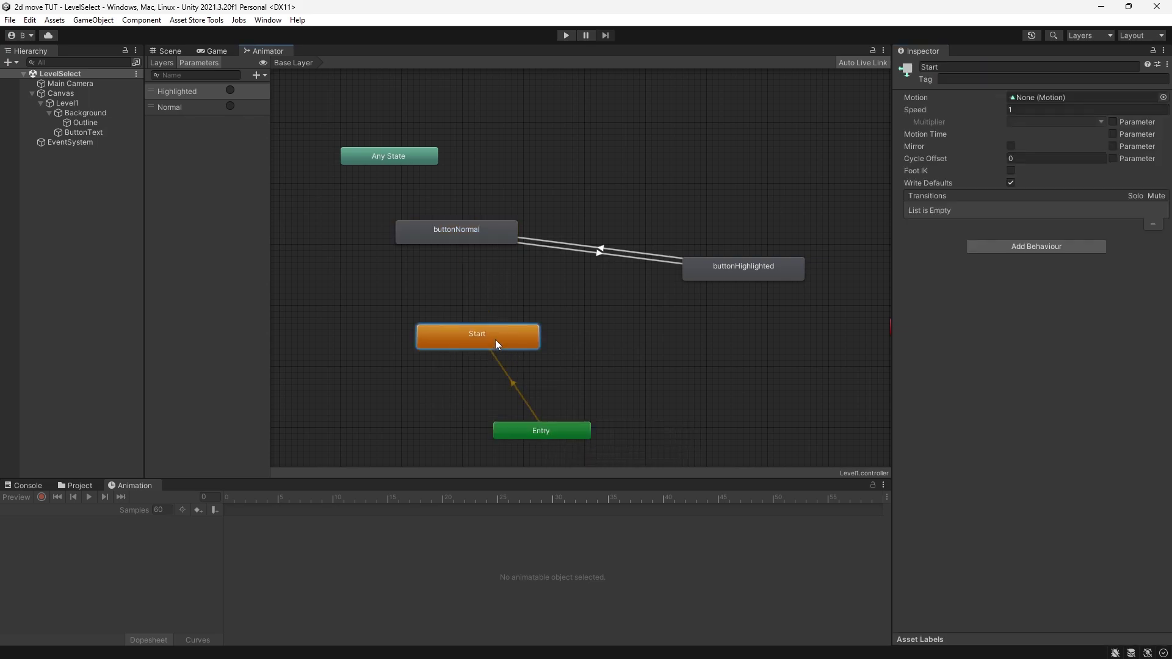
# Add a Start → buttonHighlighted transition: no exit time, 0.1 s duration, Highlighted condition.
pyautogui.rightClick(496, 339)
pyautogui.click(526, 347)
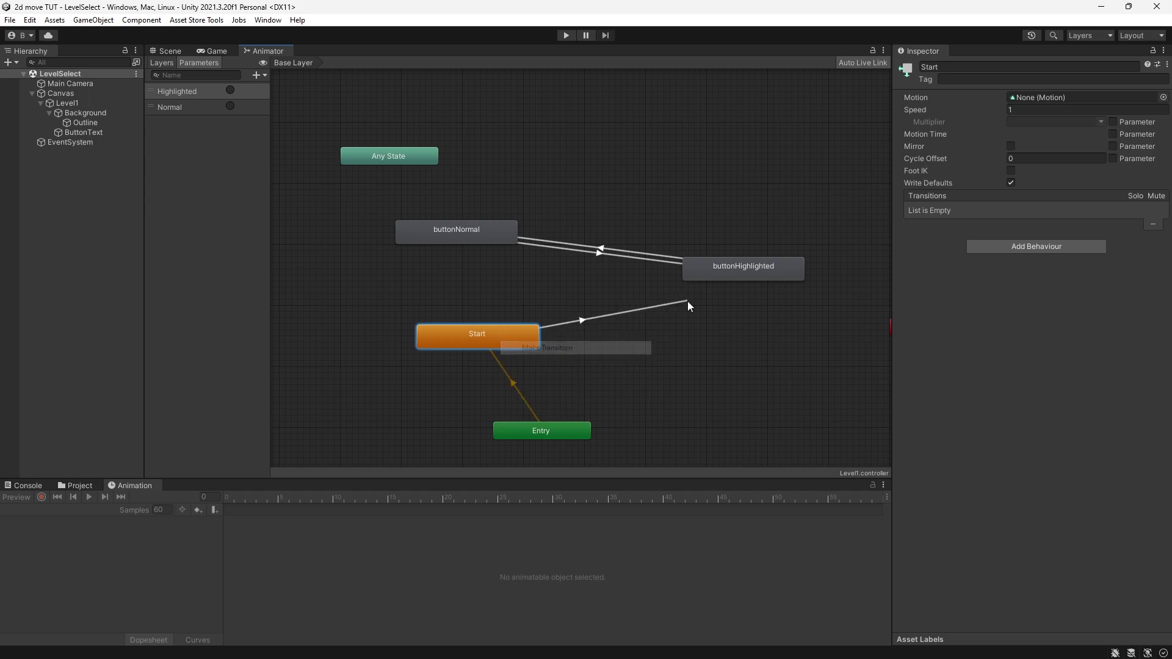
pyautogui.click(744, 274)
pyautogui.click(1002, 183)
pyautogui.click(1029, 231)
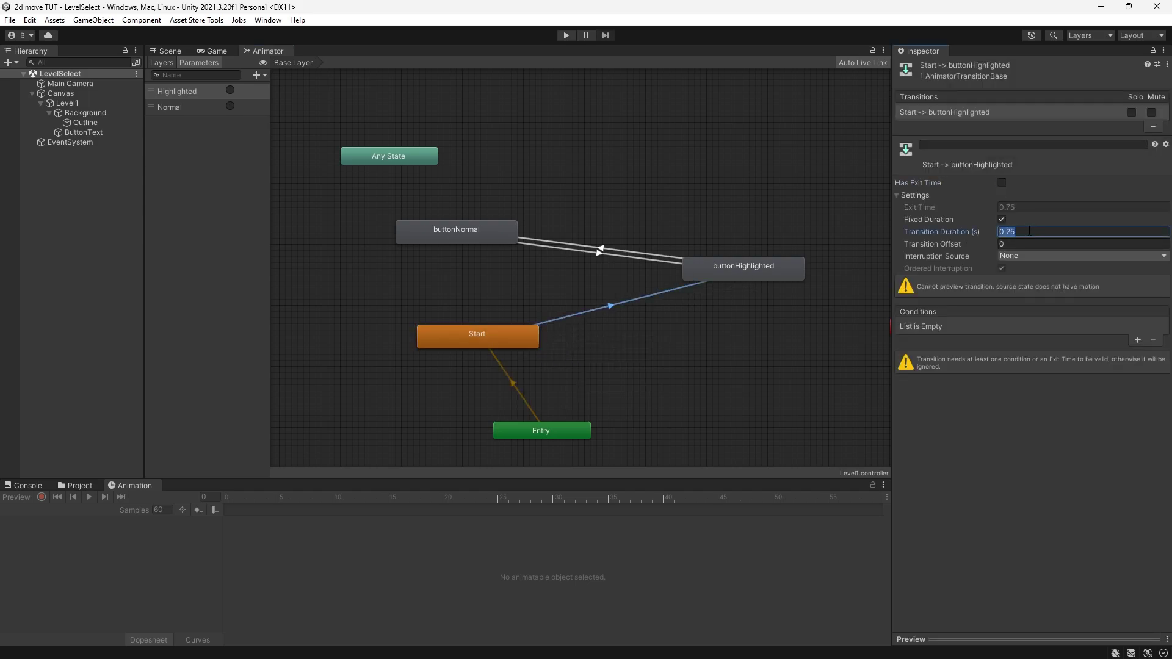
pyautogui.write('0.1')
pyautogui.click(1138, 341)
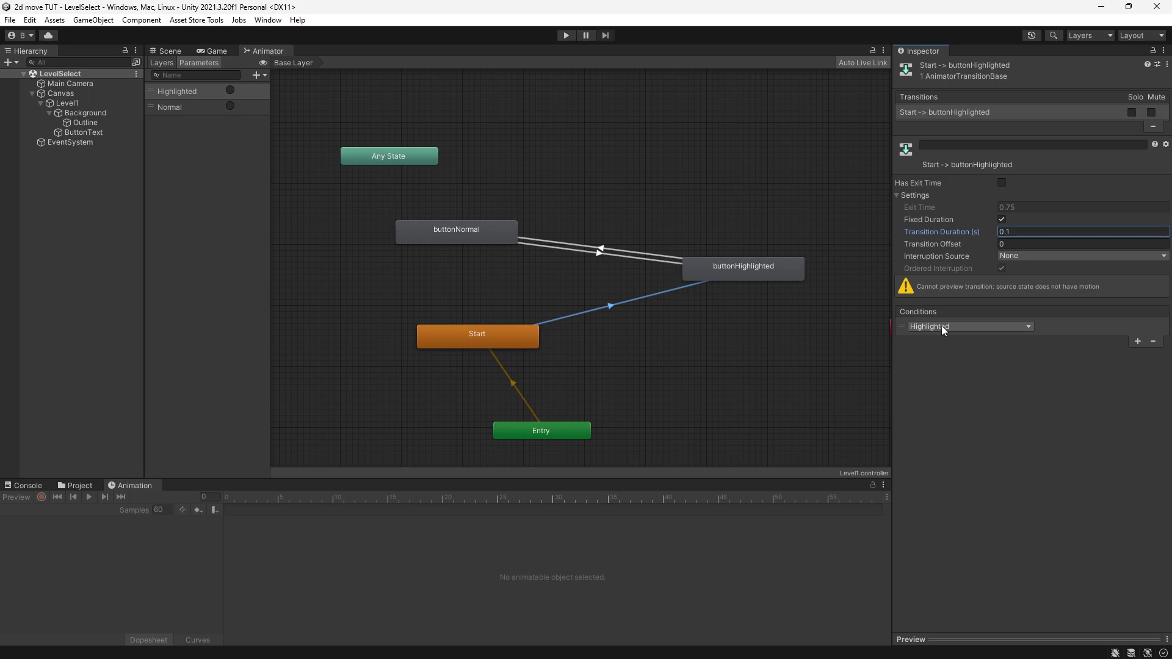
pyautogui.click(667, 240)
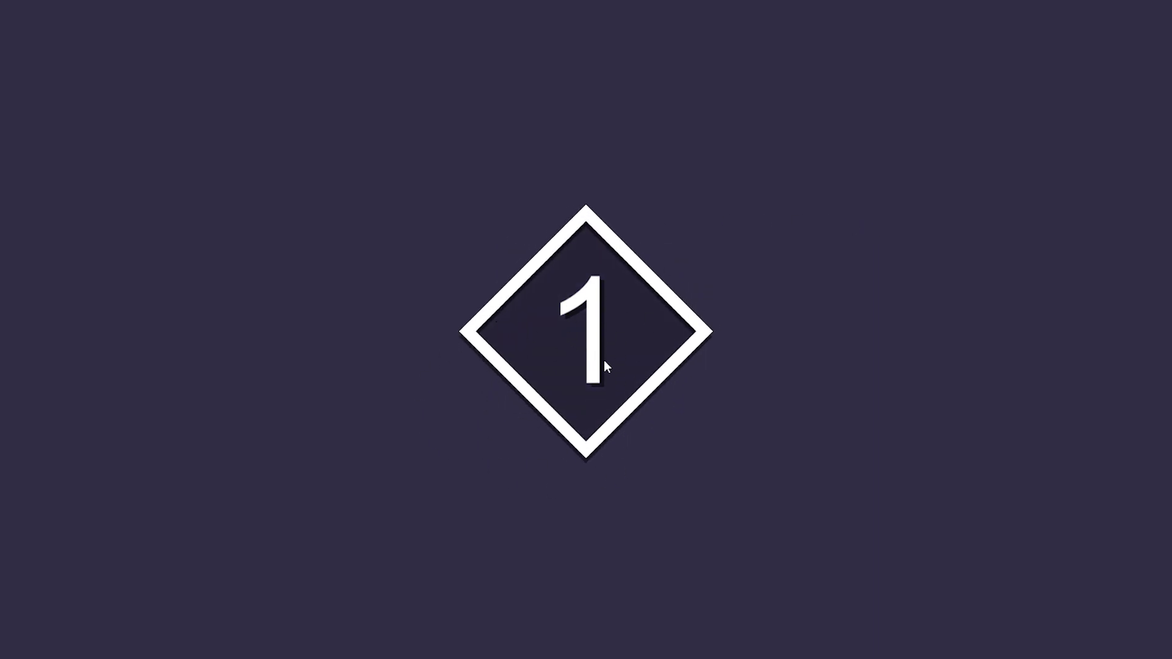
# Create a buttonPressed clip and paste in buttonHighlighted's frame-15 keyframes.
pyautogui.click(72, 507)
pyautogui.click(67, 557)
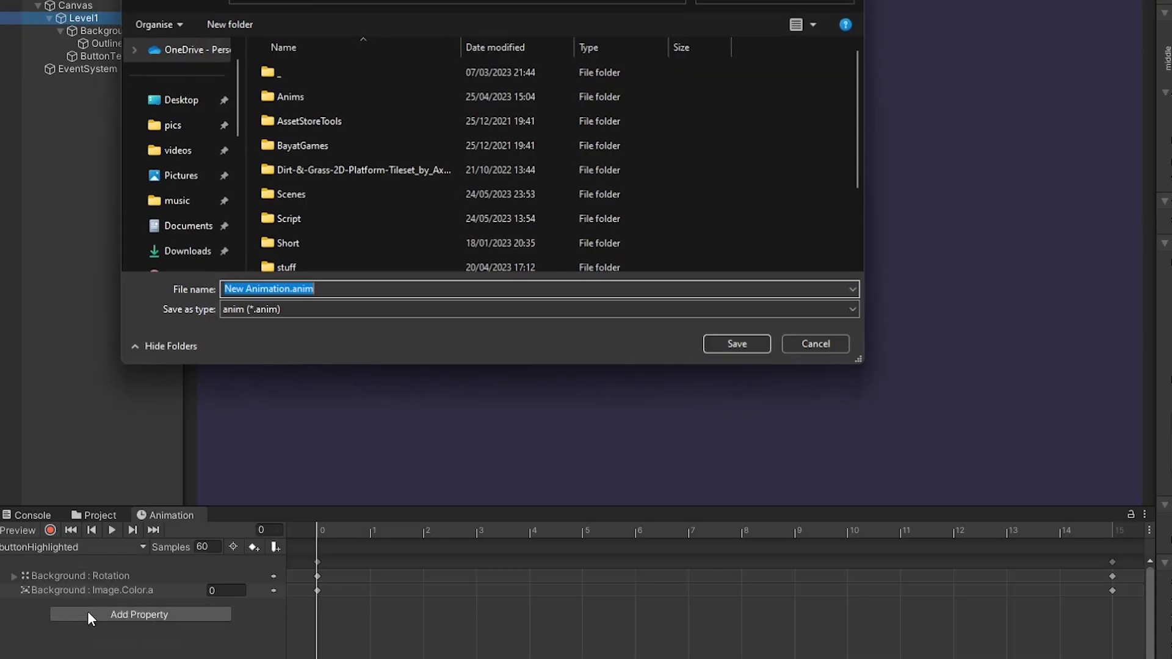
pyautogui.write('buttonPressed')
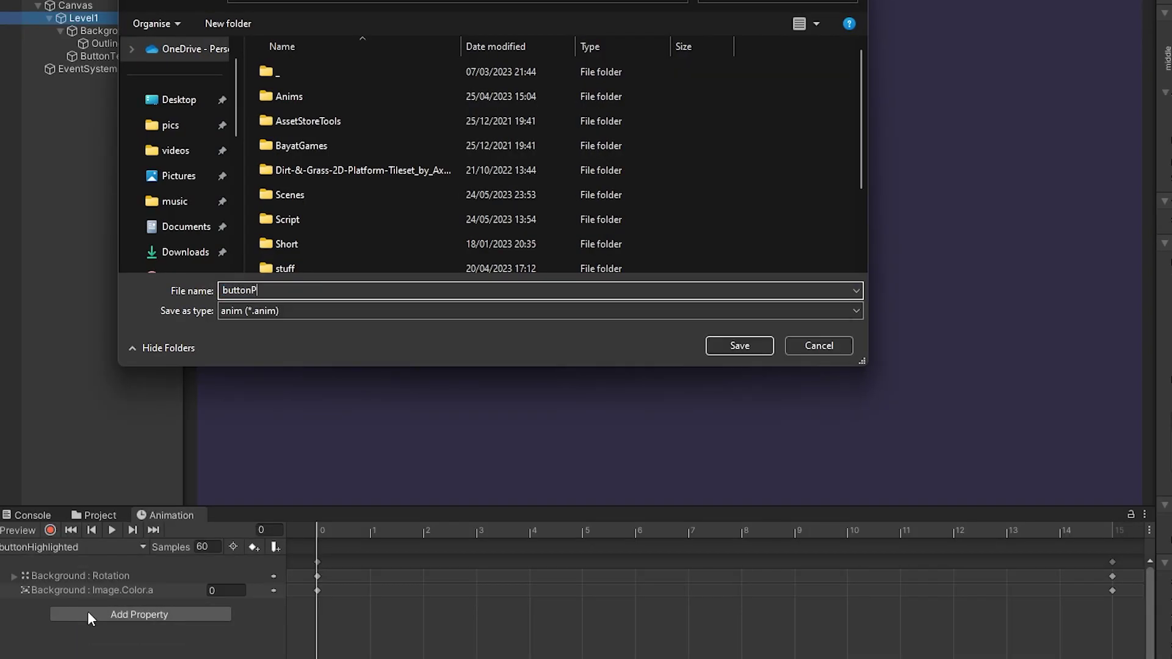
pyautogui.press('Return')
pyautogui.click(77, 511)
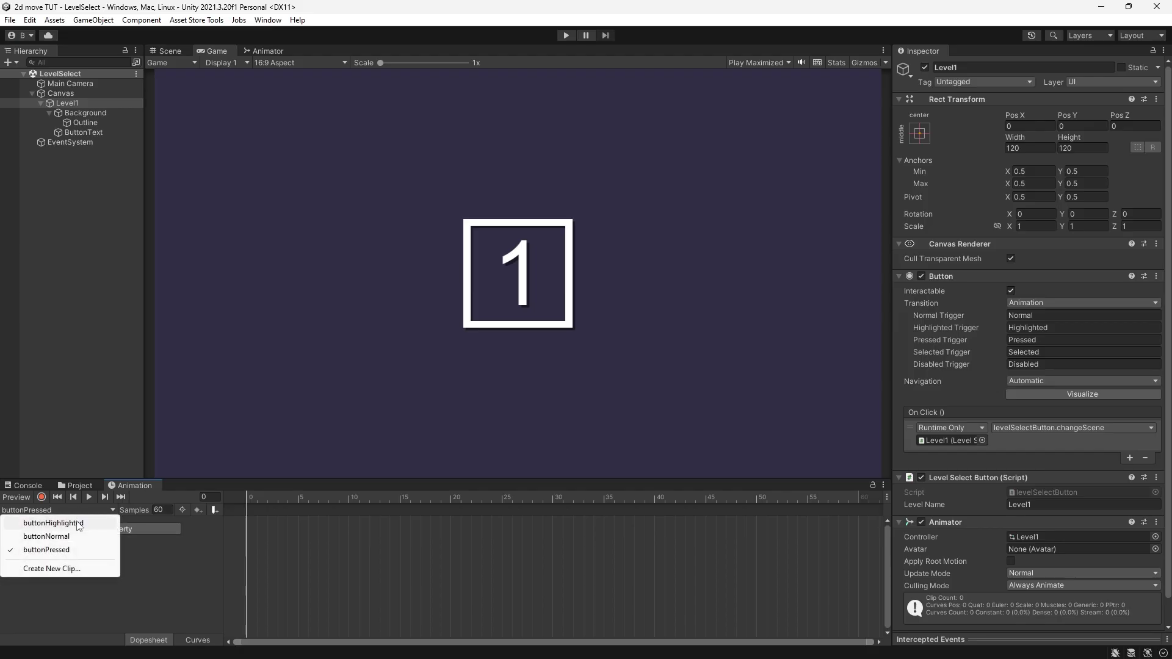
pyautogui.click(53, 523)
pyautogui.moveTo(778, 572); pyautogui.dragTo(746, 515)
pyautogui.click(78, 511)
pyautogui.click(85, 544)
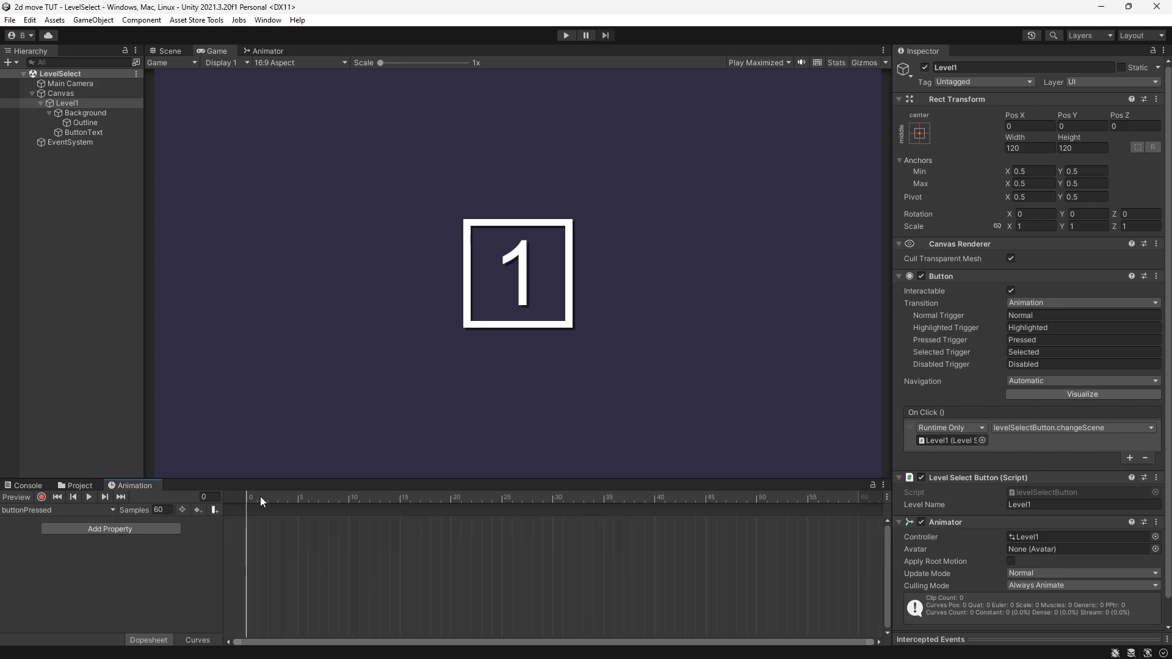
pyautogui.hotkey('ctrl', 'v')
pyautogui.moveTo(278, 496); pyautogui.dragTo(244, 497)
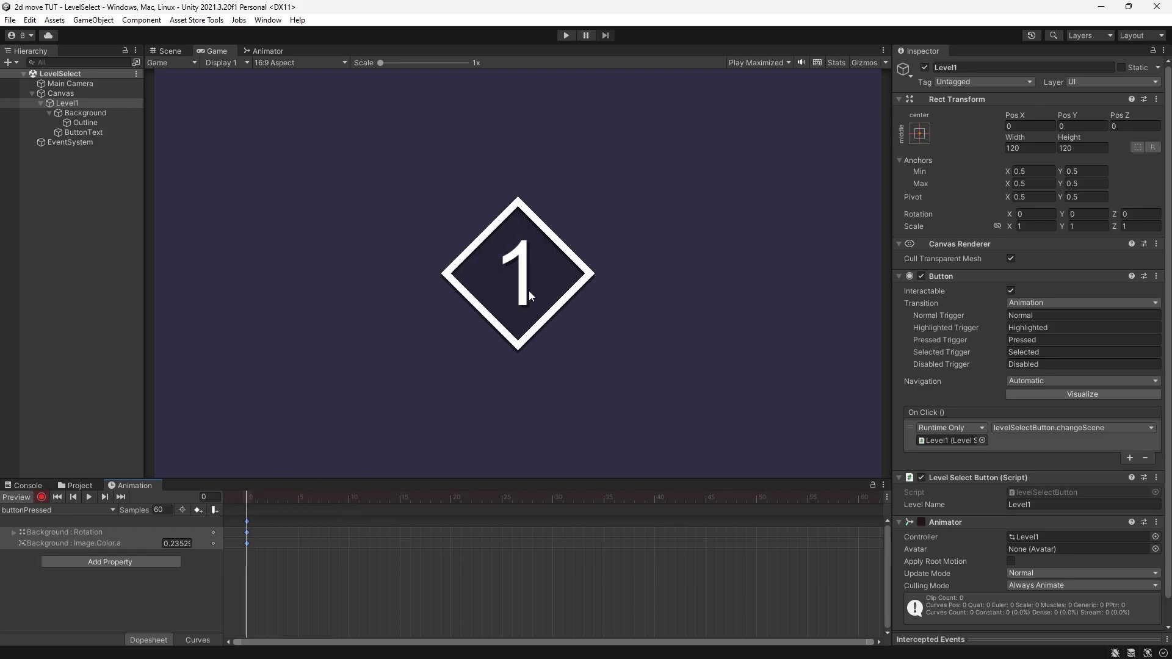
# Raise the Background image's alpha at frame 2, then select the buttonPressed clip in Project.
pyautogui.click(333, 645)
pyautogui.click(349, 498)
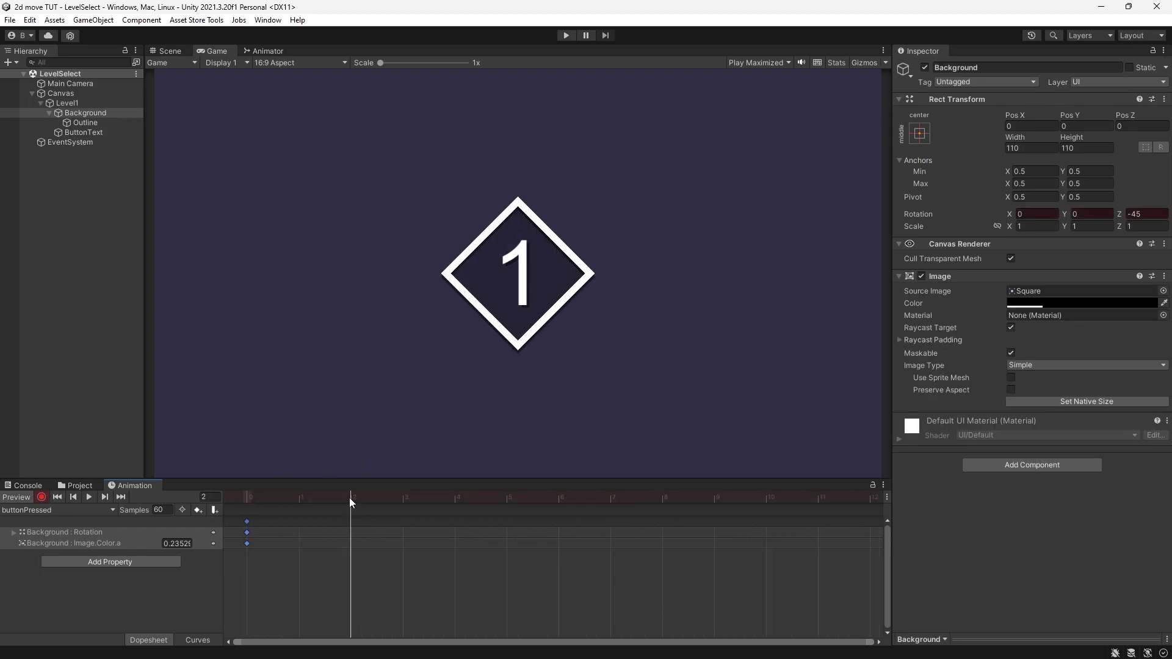
pyautogui.click(1036, 304)
pyautogui.moveTo(1074, 544); pyautogui.dragTo(1083, 547)
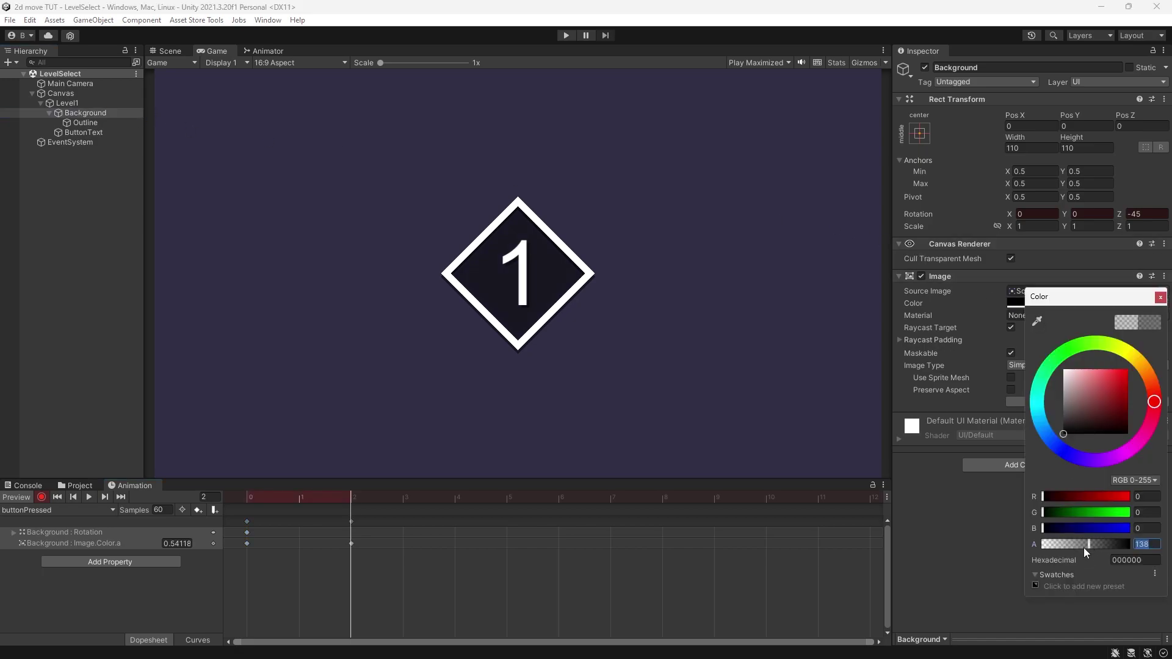
pyautogui.click(76, 486)
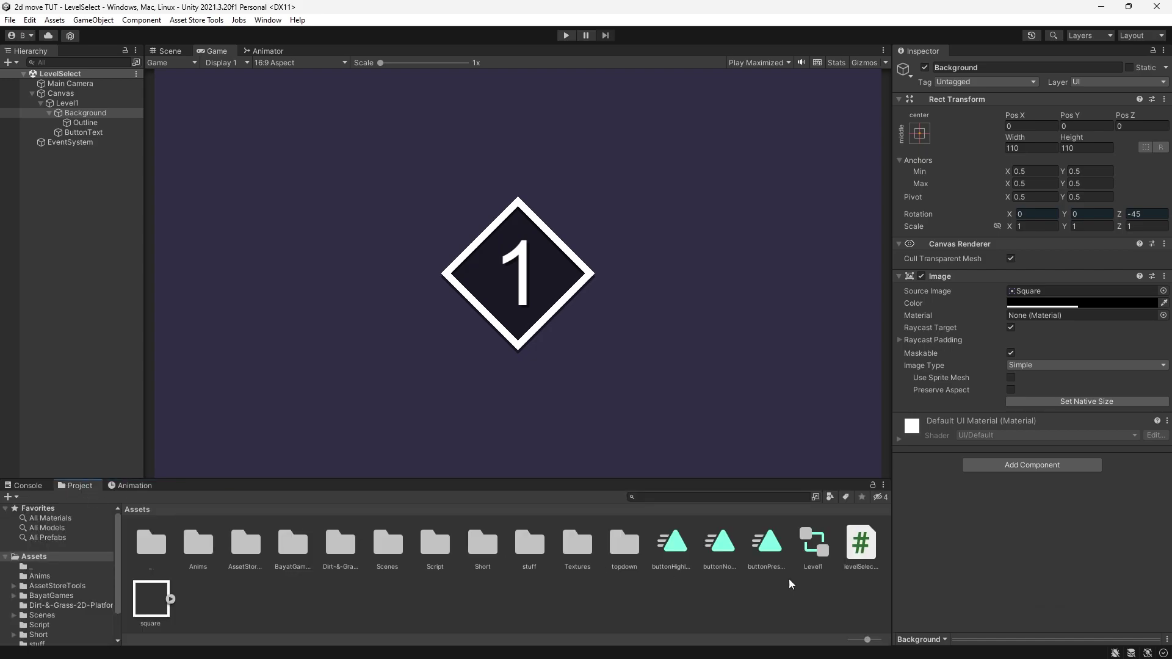
pyautogui.click(767, 545)
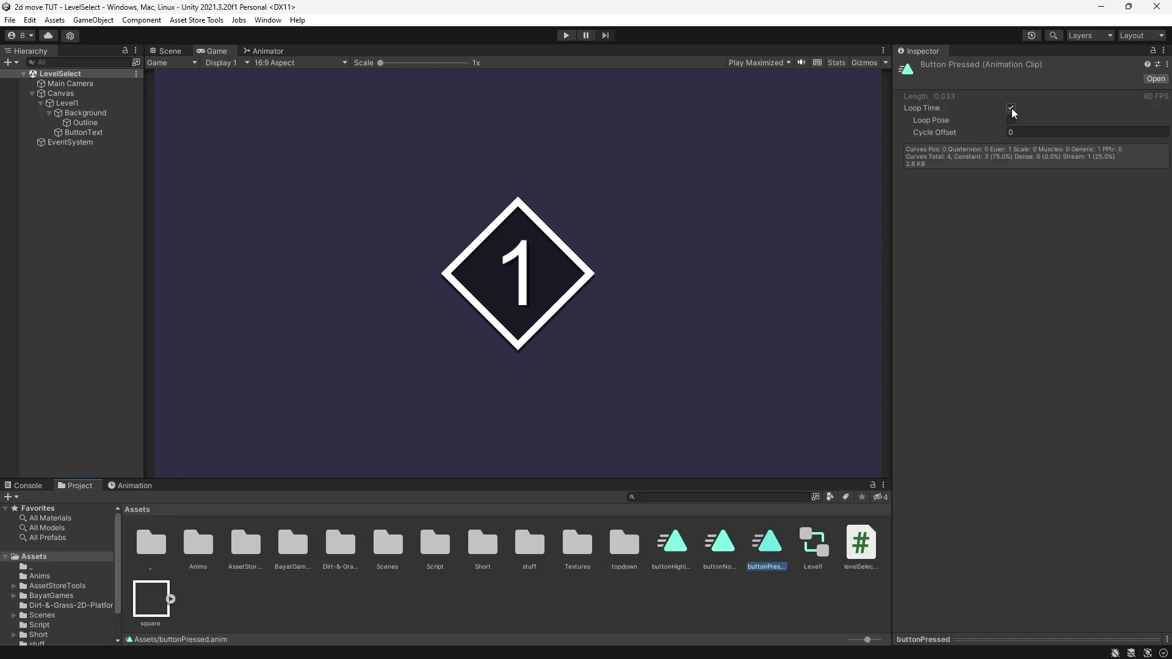
# Arrange the Animator graph and add a transition from buttonHighlighted to buttonPressed.
pyautogui.click(263, 50)
pyautogui.moveTo(530, 376); pyautogui.dragTo(652, 145)
pyautogui.moveTo(686, 149); pyautogui.dragTo(632, 260, button='middle')
pyautogui.click(664, 363)
pyautogui.rightClick(696, 364)
pyautogui.click(724, 371)
# Add a Pressed trigger and give the transition into buttonPressed duration 0.1 and condition Pressed.
pyautogui.click(629, 251)
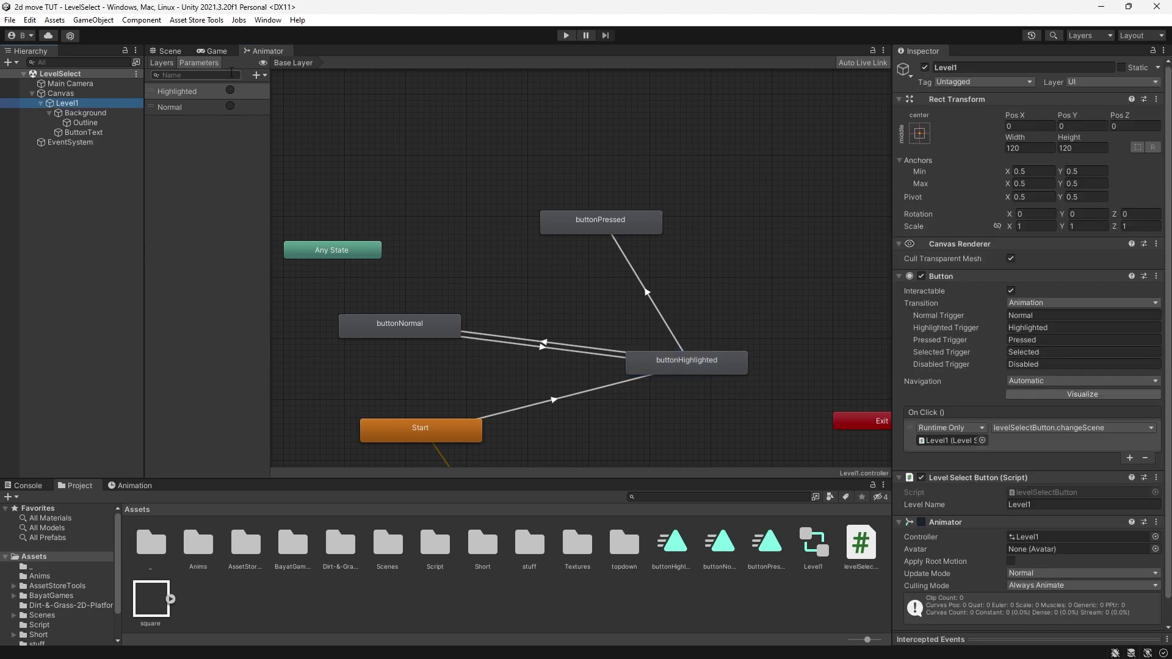
pyautogui.click(256, 75)
pyautogui.click(282, 130)
pyautogui.write('Pressed')
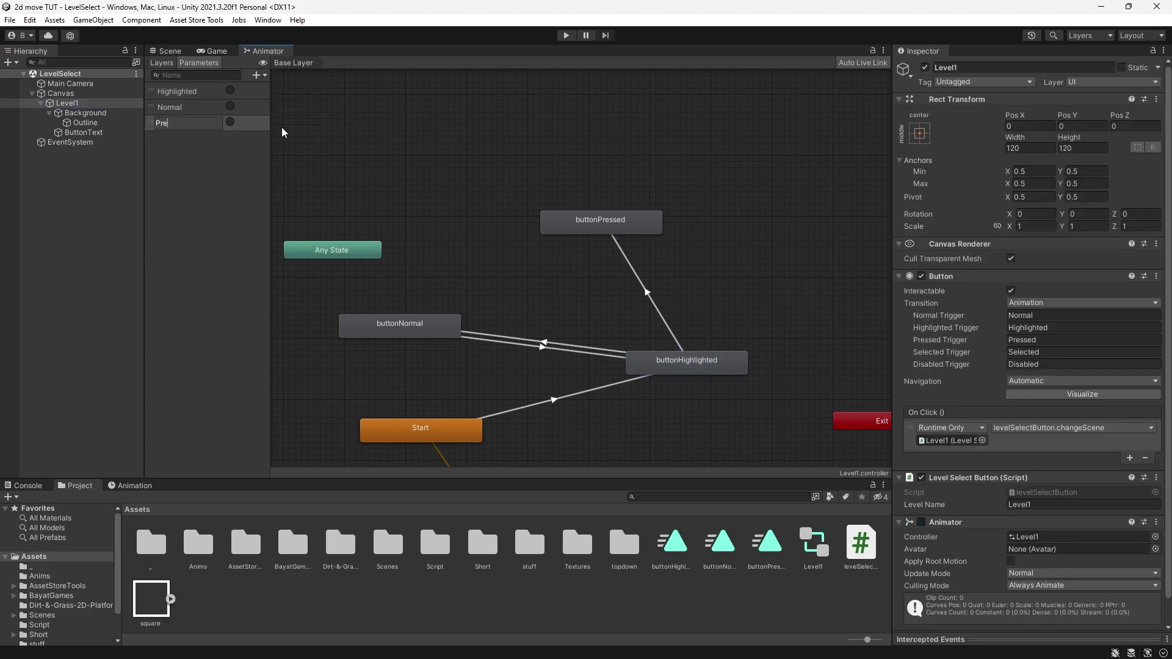
pyautogui.click(638, 278)
pyautogui.click(1030, 232)
pyautogui.write('.1')
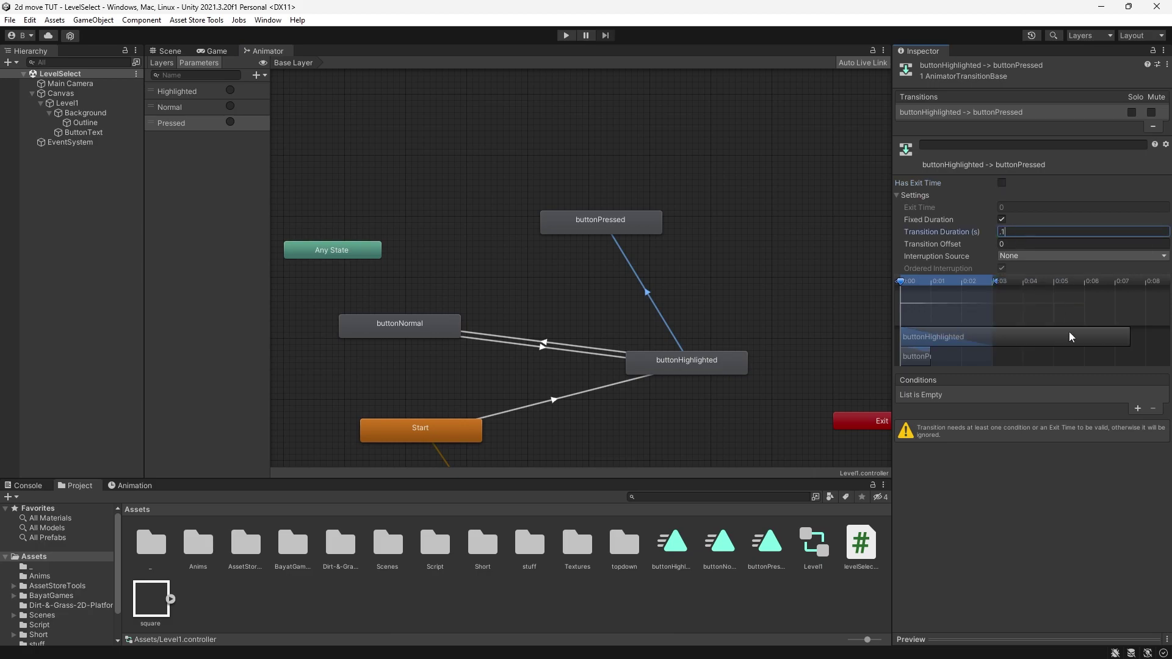
pyautogui.click(1138, 409)
pyautogui.click(972, 396)
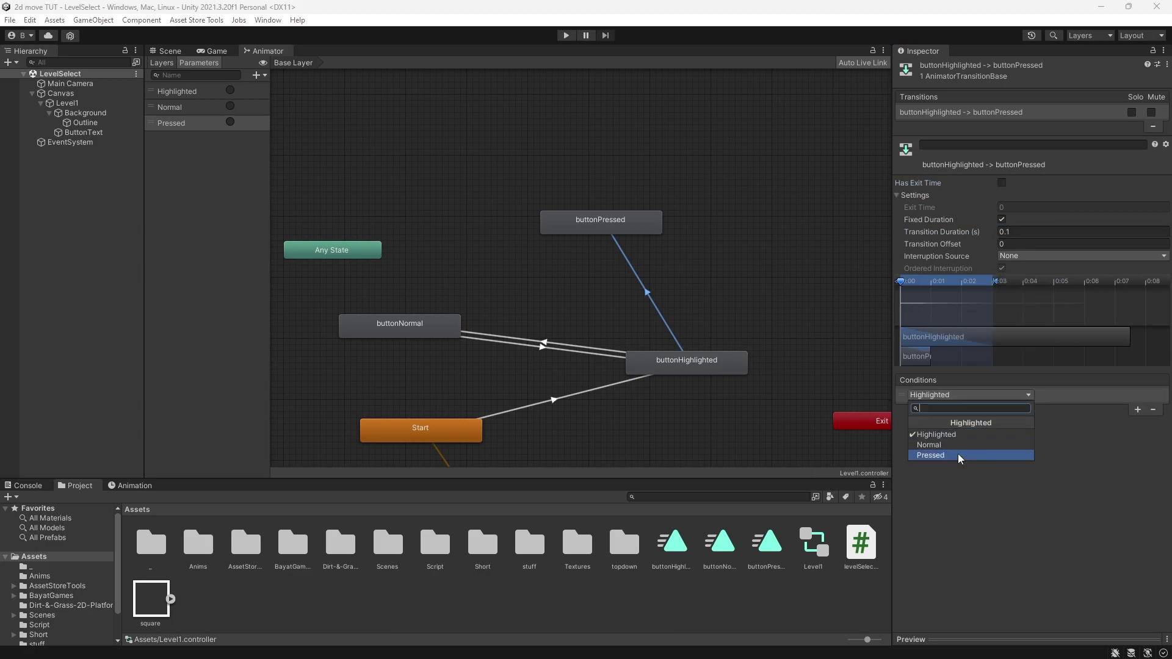
pyautogui.click(960, 455)
pyautogui.click(693, 259)
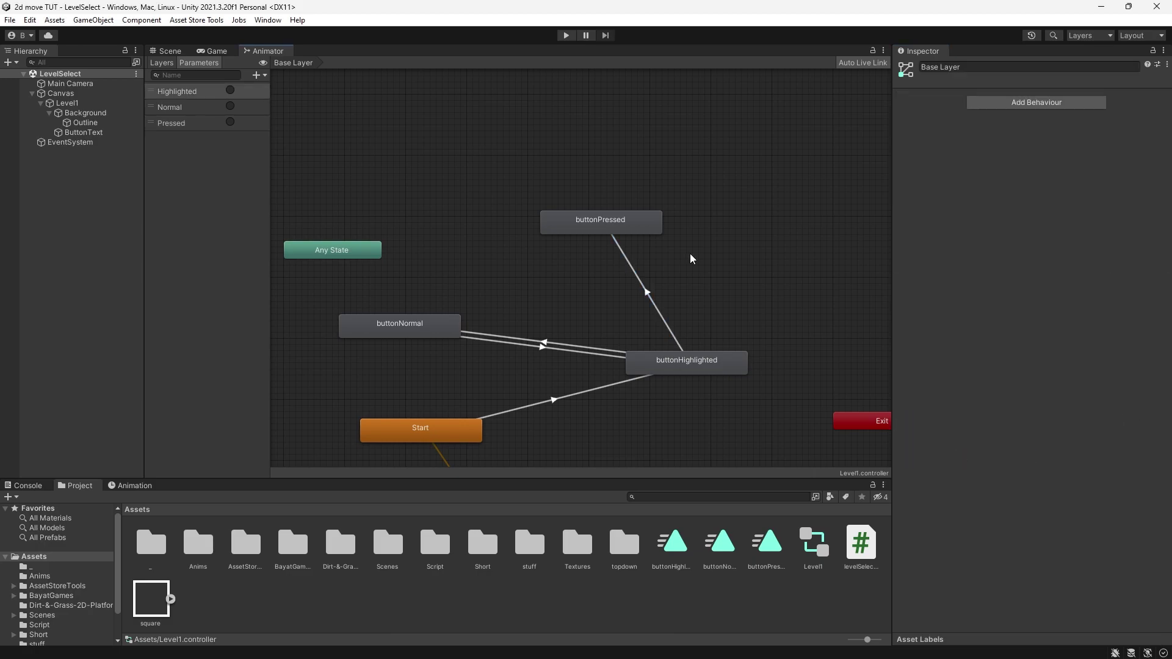
# Add a transition from buttonPressed back to buttonNormal and tidy the graph.
pyautogui.click(590, 223)
pyautogui.rightClick(610, 230)
pyautogui.click(634, 235)
pyautogui.click(427, 323)
pyautogui.moveTo(610, 229); pyautogui.dragTo(574, 247)
pyautogui.click(562, 183)
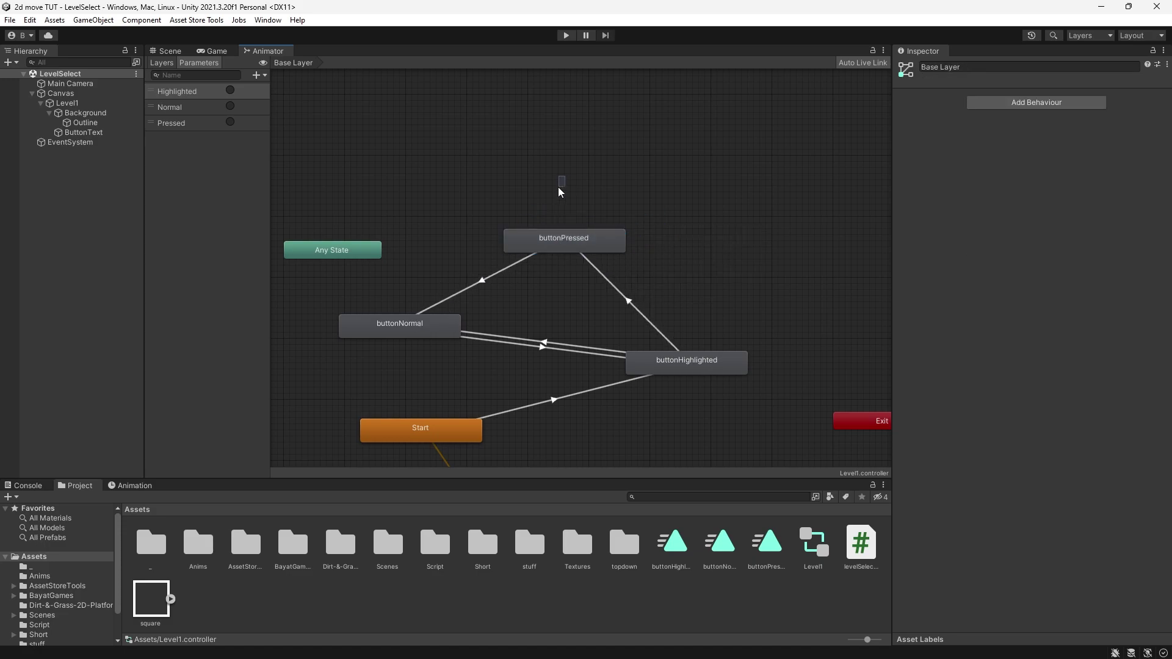
pyautogui.moveTo(562, 181); pyautogui.dragTo(765, 229)
# Turn off Exit Time on the return transition and make Normal its condition.
pyautogui.click(488, 288)
pyautogui.click(1001, 183)
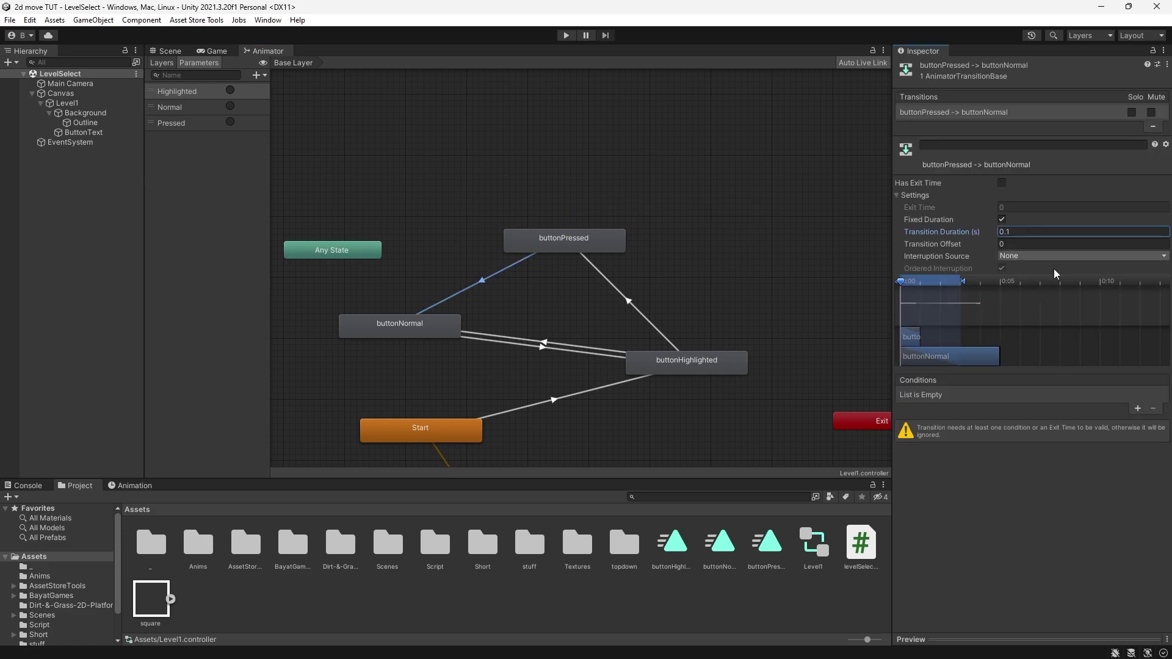
pyautogui.click(1138, 409)
pyautogui.click(971, 395)
pyautogui.click(957, 445)
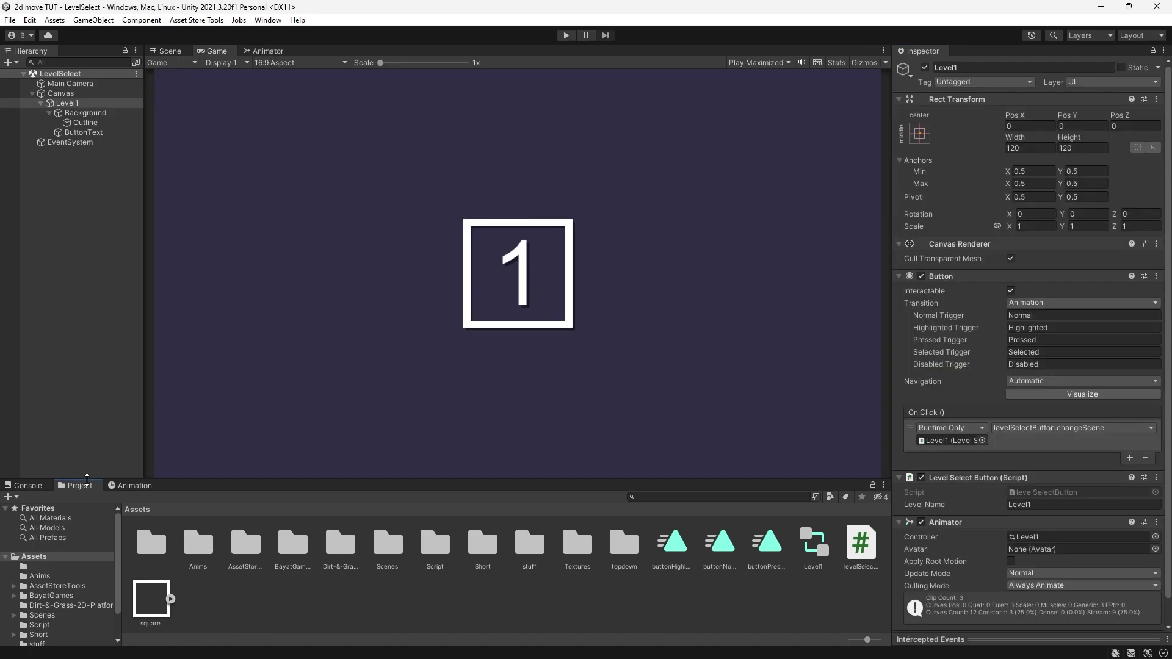
pyautogui.click(1050, 383)
# Set Level1's navigation to None, save, and play-test that button 1 loads Level 1.
pyautogui.click(1051, 395)
pyautogui.hotkey('ctrl', 's')
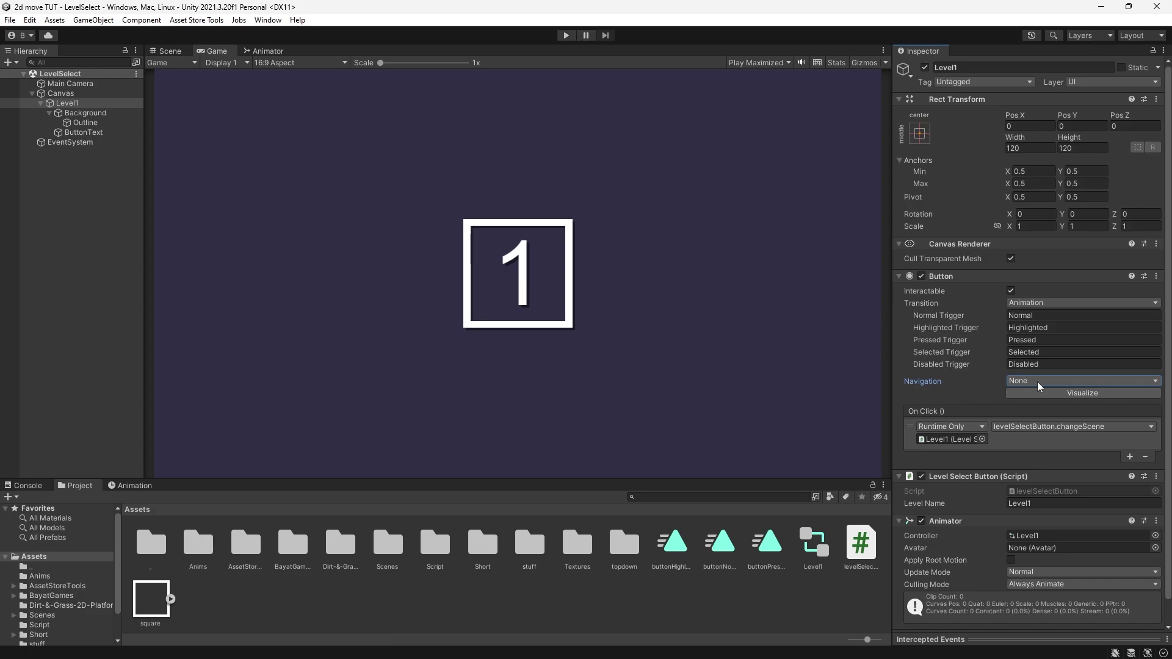
pyautogui.click(566, 35)
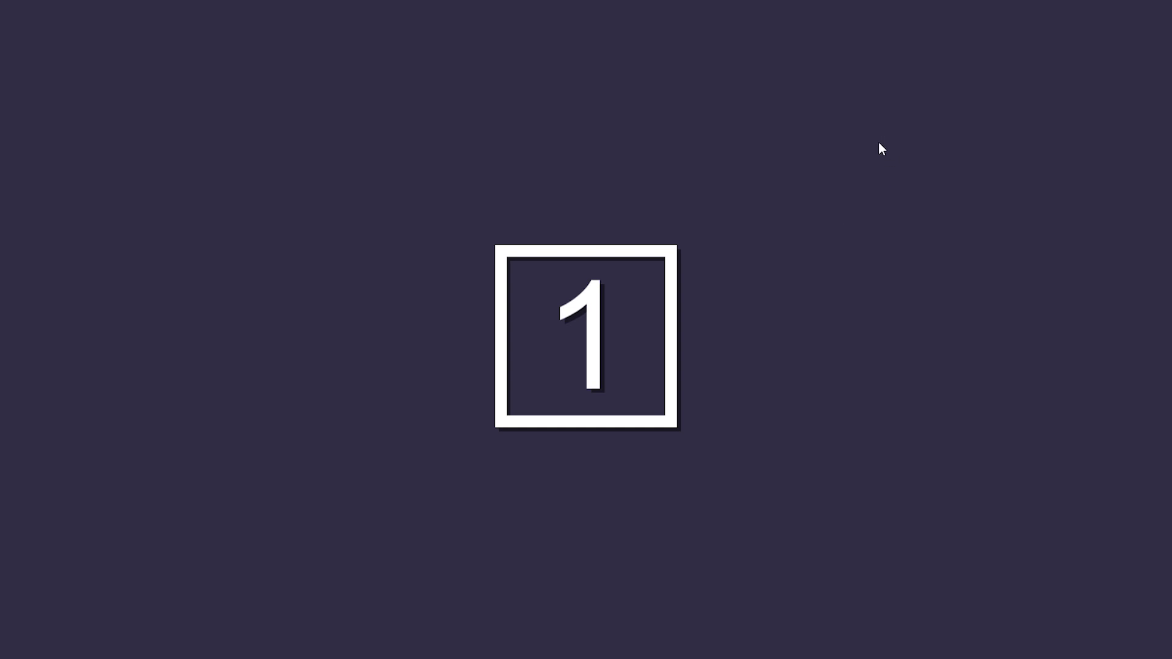
pyautogui.click(604, 354)
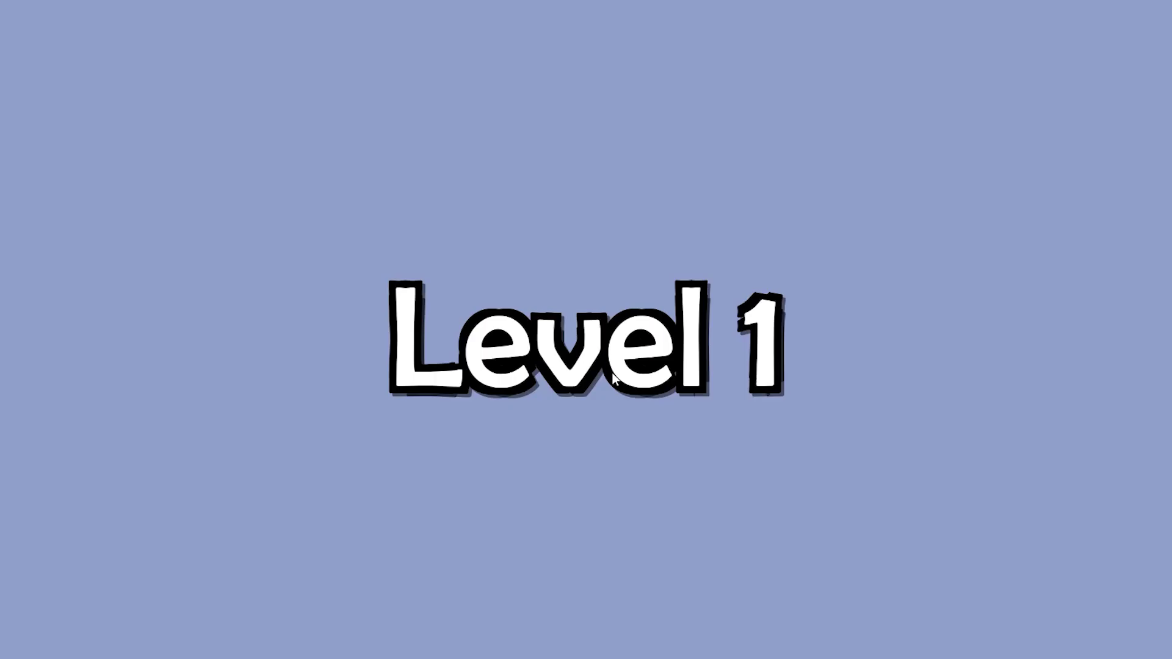
pyautogui.click(567, 35)
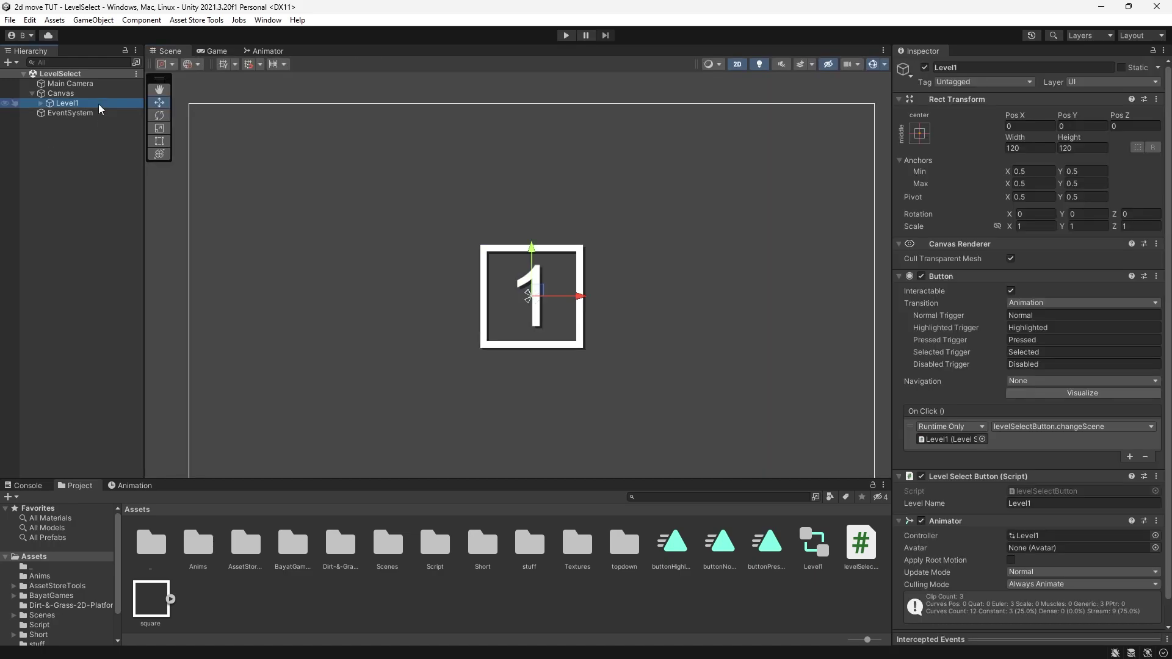
# Duplicate the Level1 button, rename the copy Level2, and save the scene.
pyautogui.hotkey('ctrl', 'd')
pyautogui.click(953, 68)
pyautogui.write('Level2')
pyautogui.press('Return')
pyautogui.hotkey('ctrl', 's')
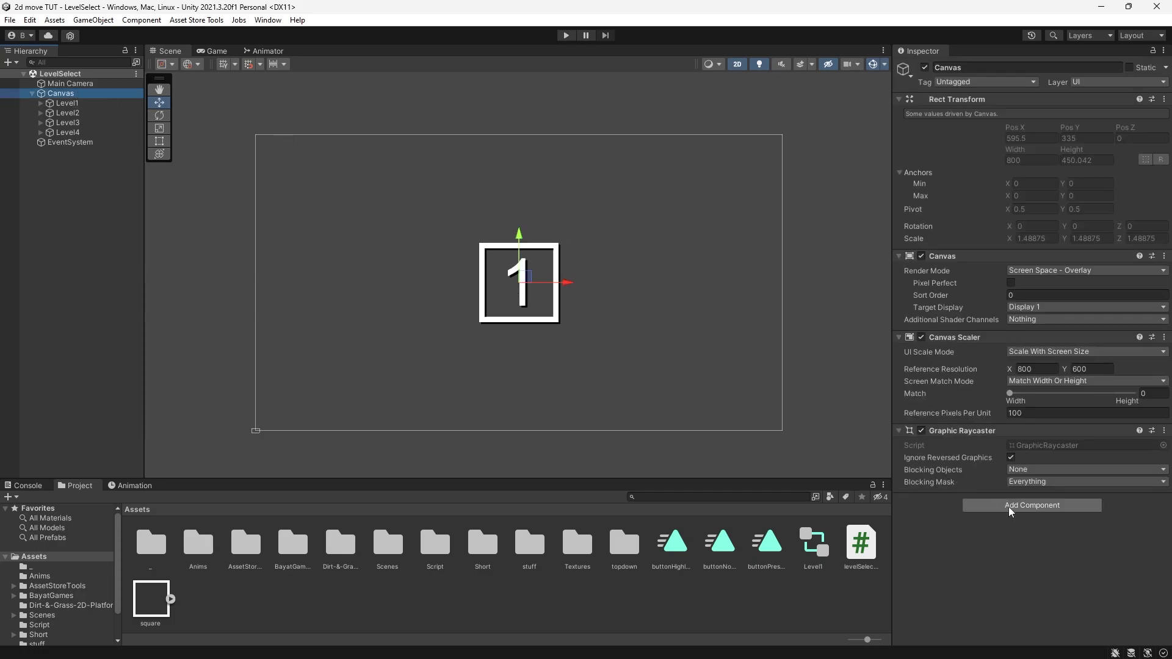
pyautogui.click(991, 501)
pyautogui.write('grid la')
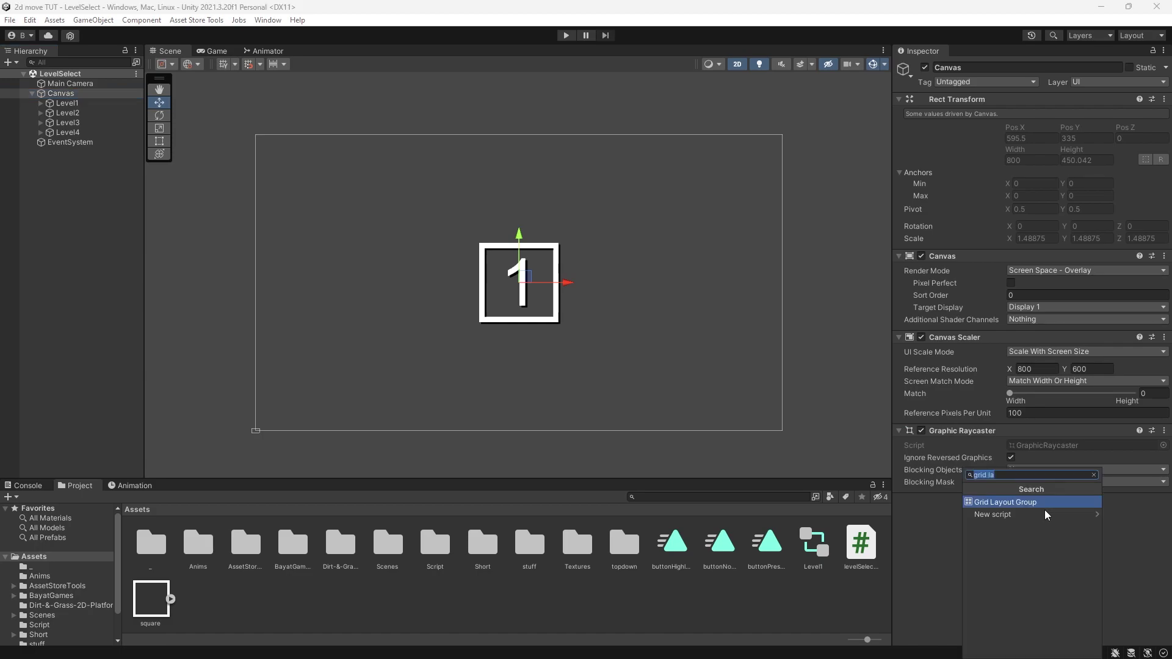
# Add a Grid Layout Group to the Canvas with Child Alignment Middle Center.
pyautogui.press('Escape')
pyautogui.click(1049, 504)
pyautogui.click(1021, 502)
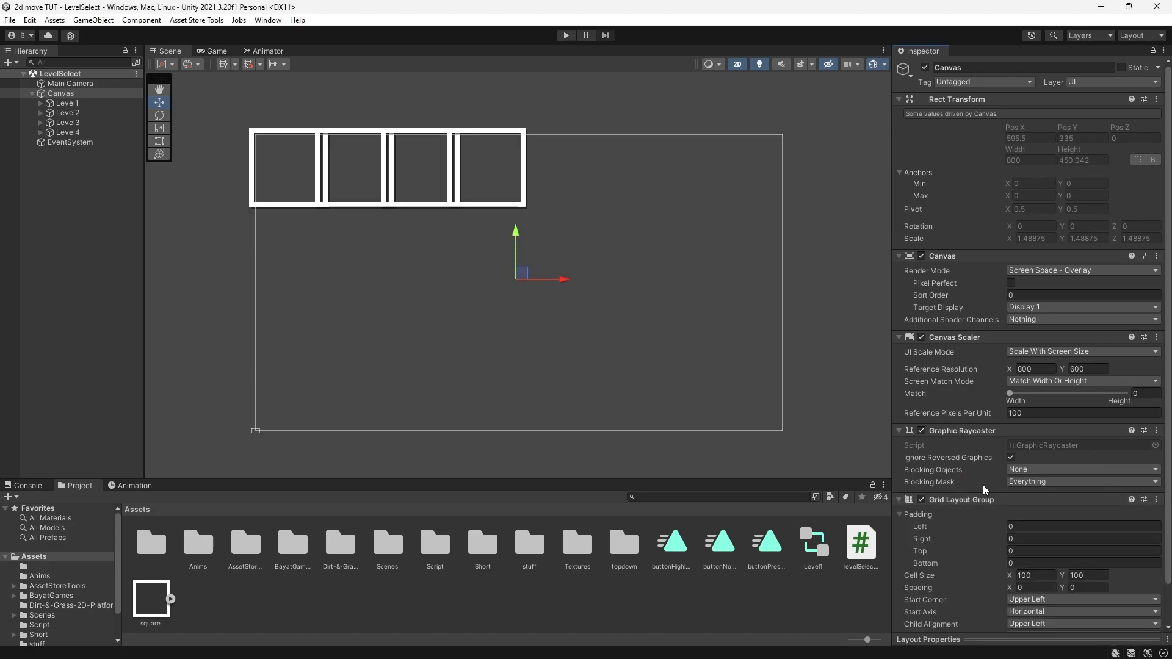
pyautogui.moveTo(434, 220)
pyautogui.mouseDown(button='middle')
pyautogui.moveTo(471, 243)
pyautogui.moveTo(434, 217)
pyautogui.mouseUp(button='middle')
pyautogui.scroll(-2, 953, 456)
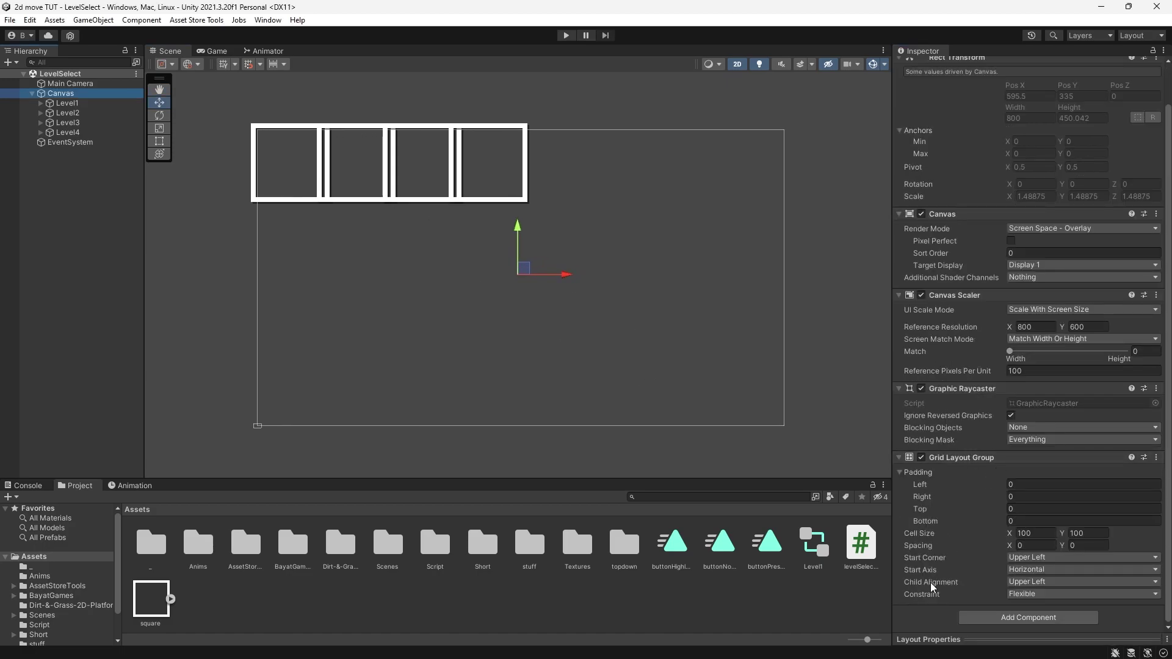
pyautogui.click(1020, 581)
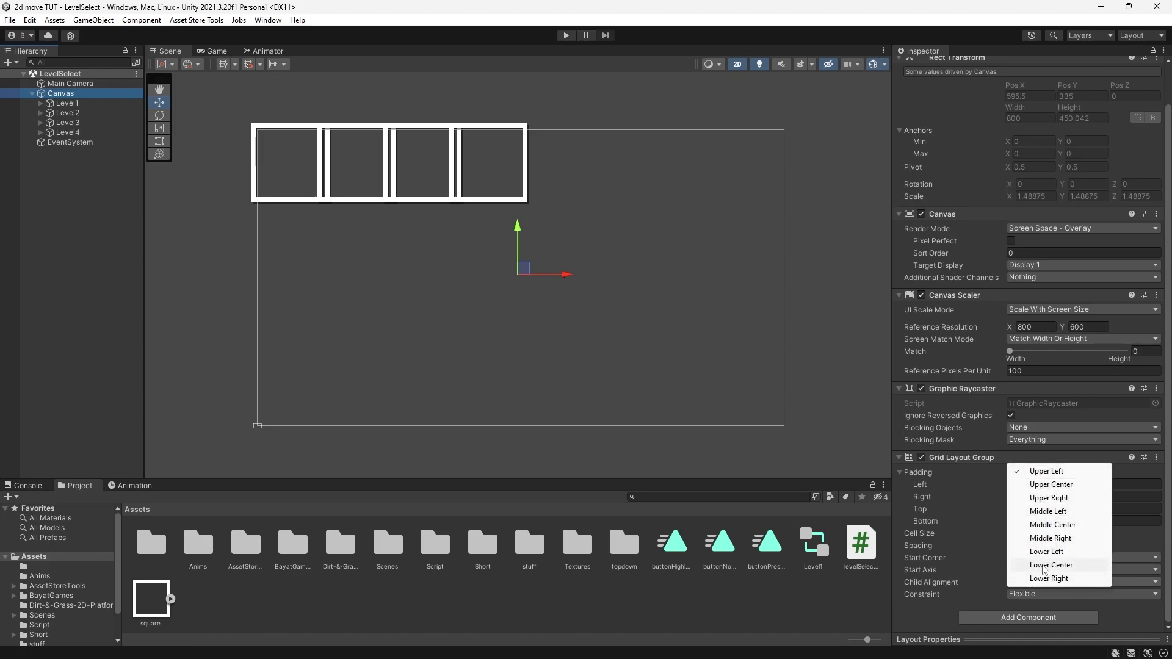
pyautogui.click(1052, 525)
pyautogui.scroll(2, 580, 313)
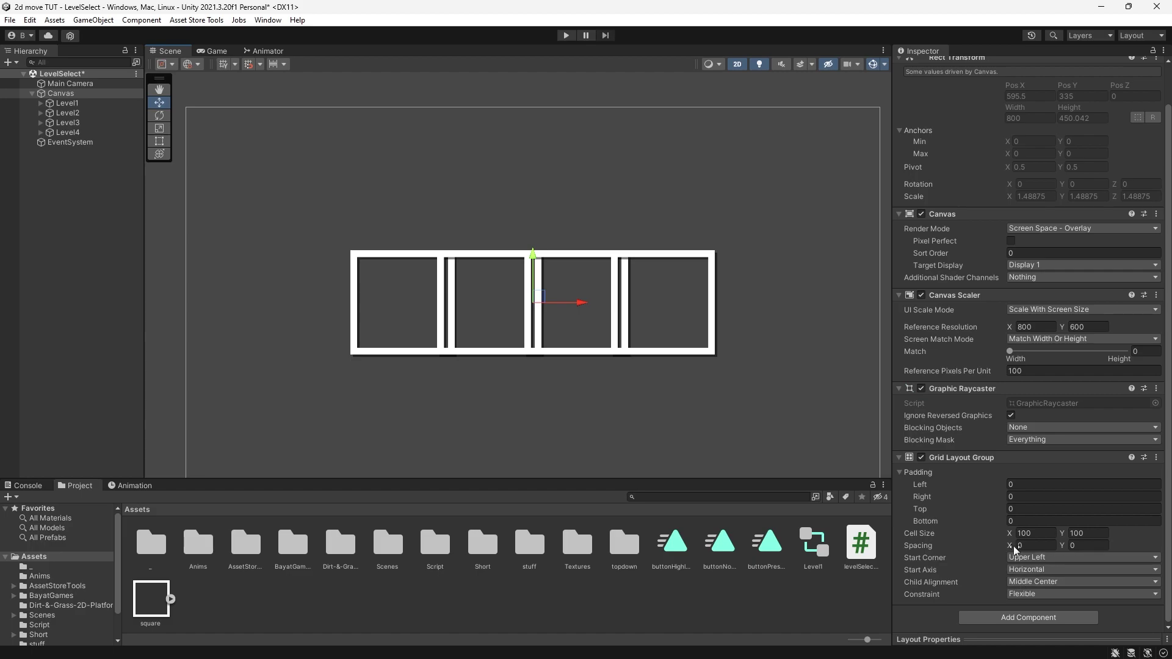
# Set grid Spacing X to 43 and the cell size to 150 by 115.
pyautogui.moveTo(1013, 547); pyautogui.dragTo(657, 475)
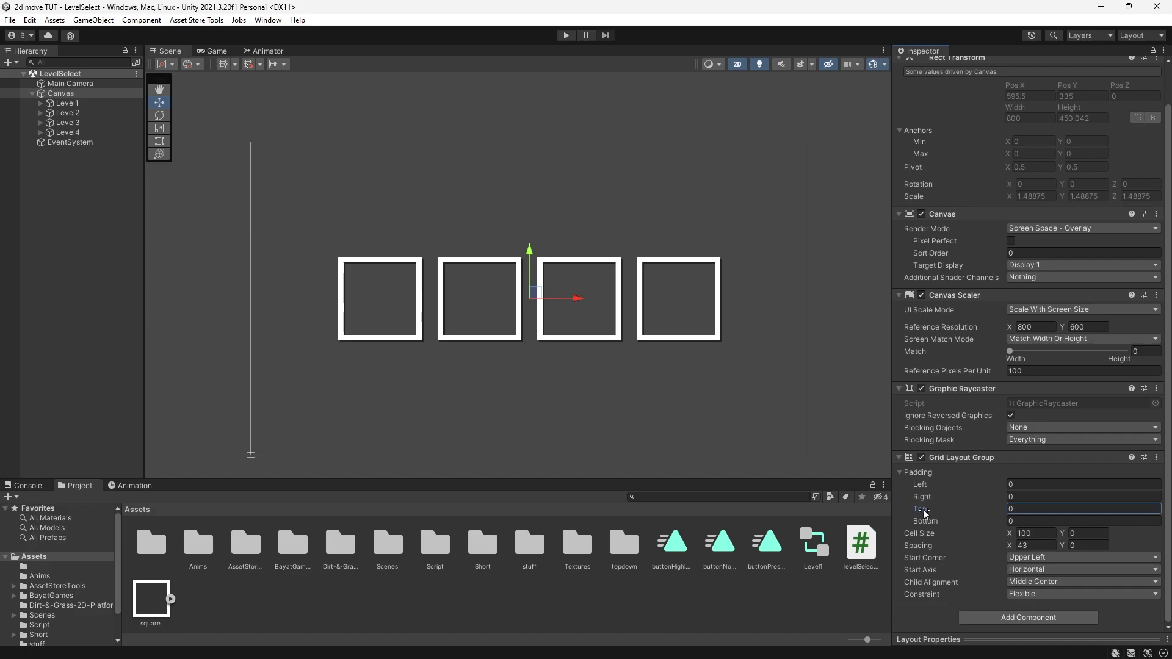
pyautogui.moveTo(932, 512); pyautogui.dragTo(962, 513)
pyautogui.hotkey('ctrl', 'z')
pyautogui.click(1091, 533)
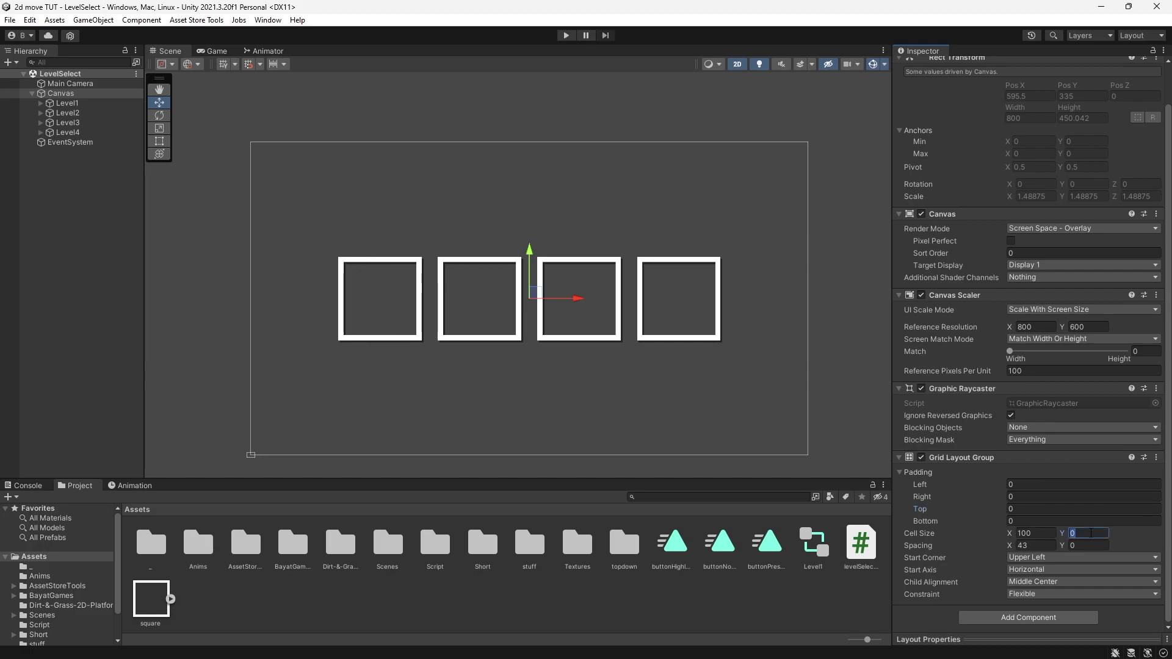
pyautogui.write('115')
pyautogui.press('Return')
pyautogui.press('t')
pyautogui.hotkey('shift', 'Tab')
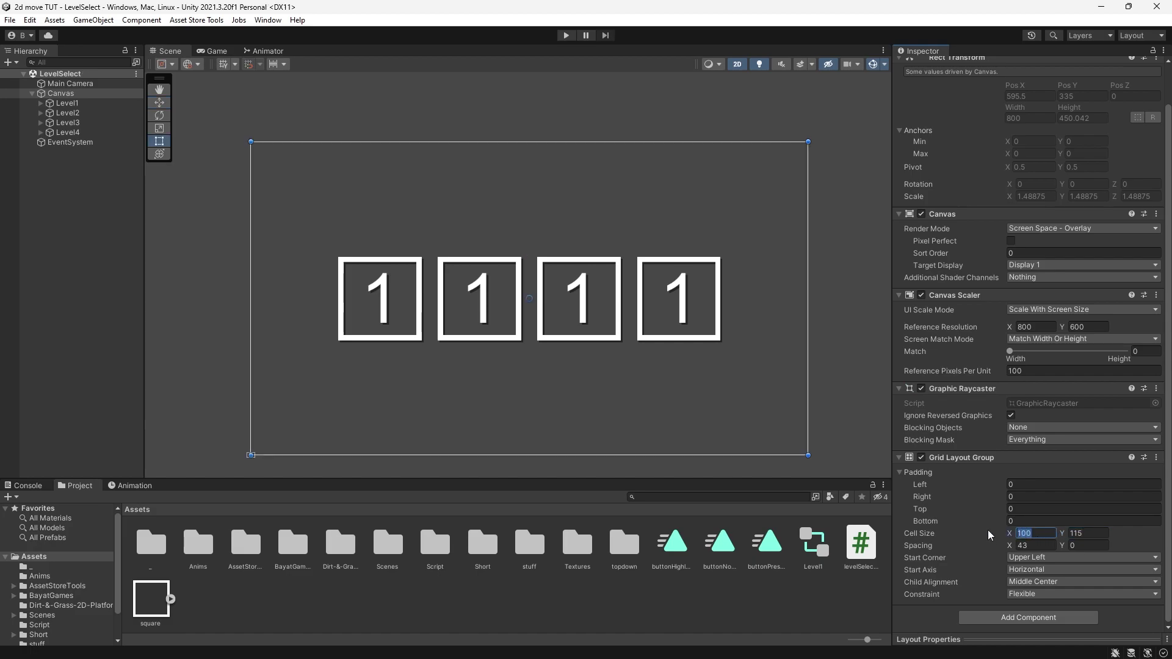
pyautogui.write('150')
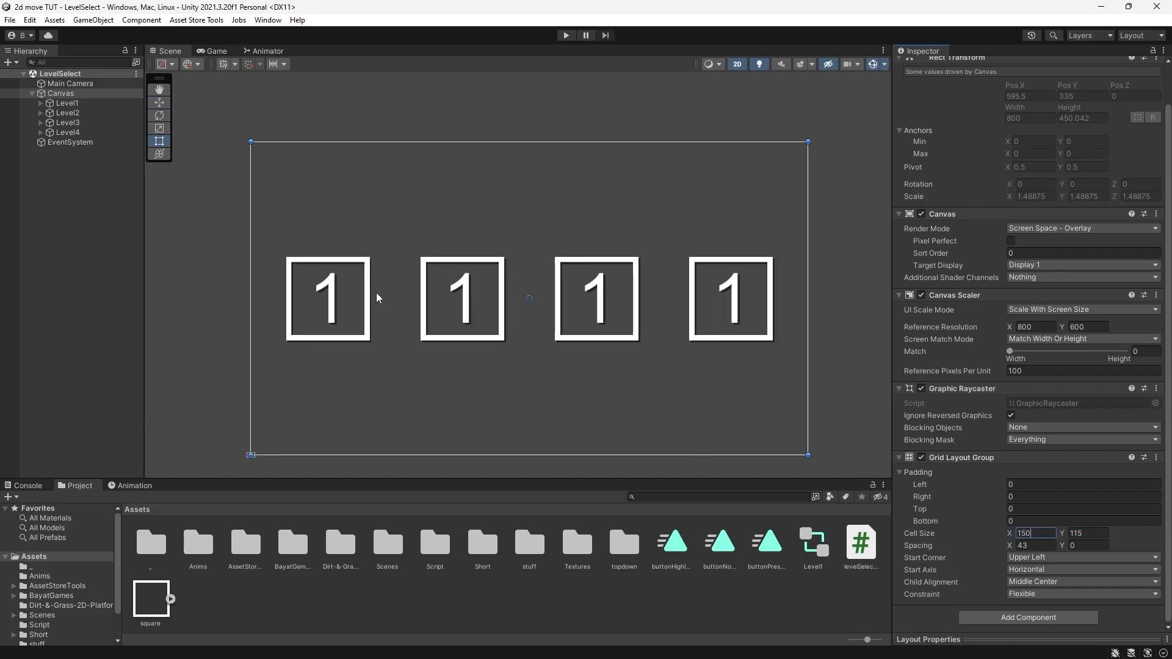
pyautogui.scroll(2, 396, 324)
# Select the Level4 button in the Hierarchy to relabel it.
pyautogui.scroll(-1, 794, 324)
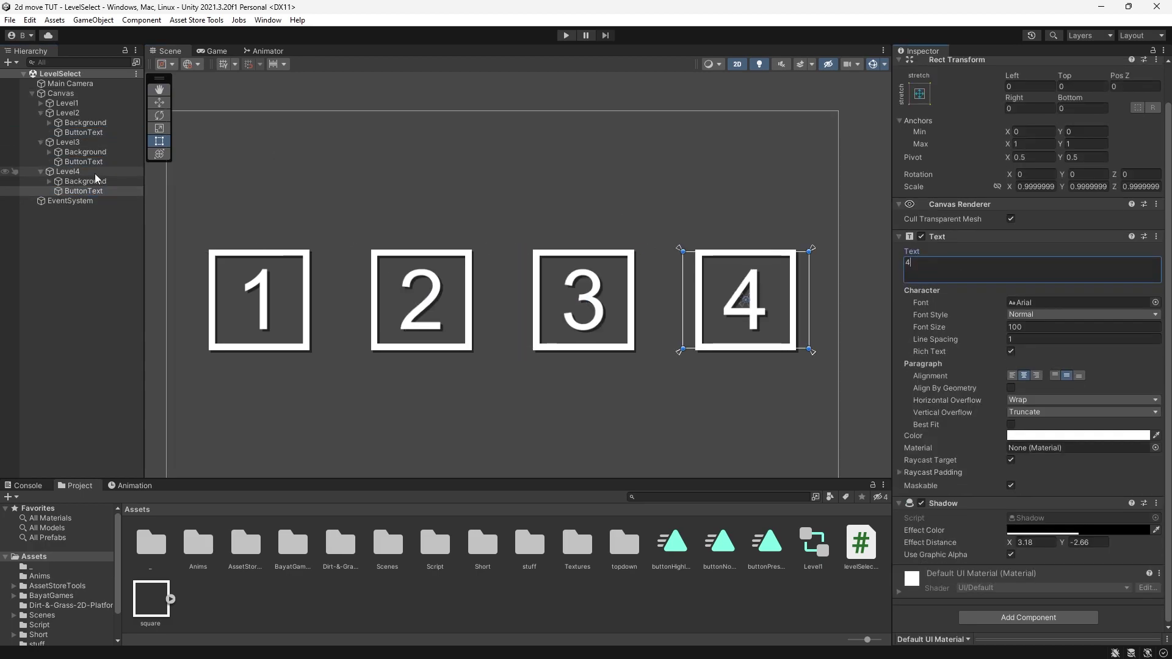
pyautogui.click(93, 171)
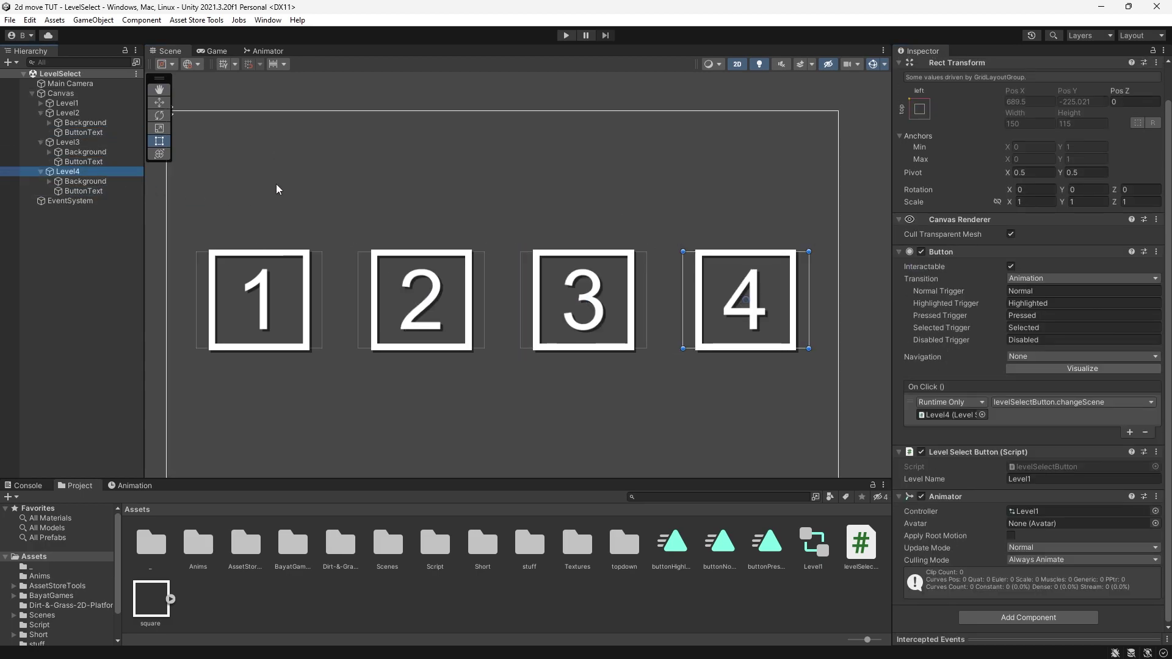